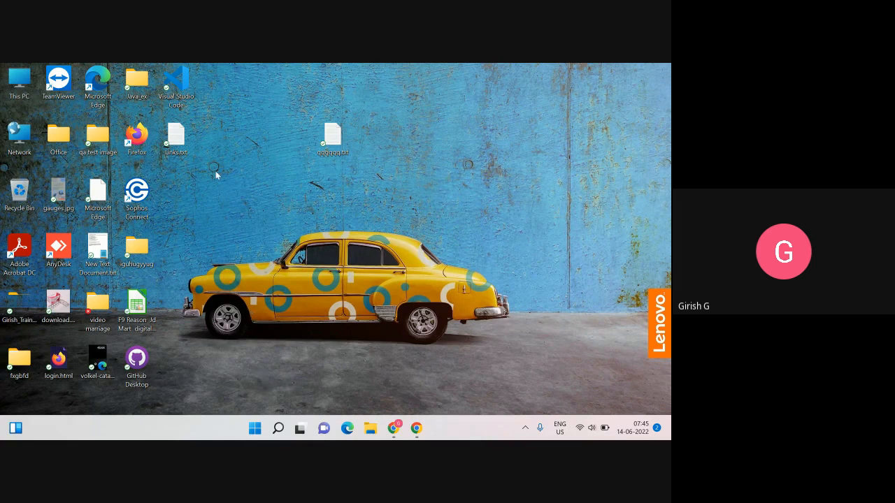
Step: Open Links.txt from the desktop, enter the line "Java is exist or not in your system" and save the file
double_click(179, 140)
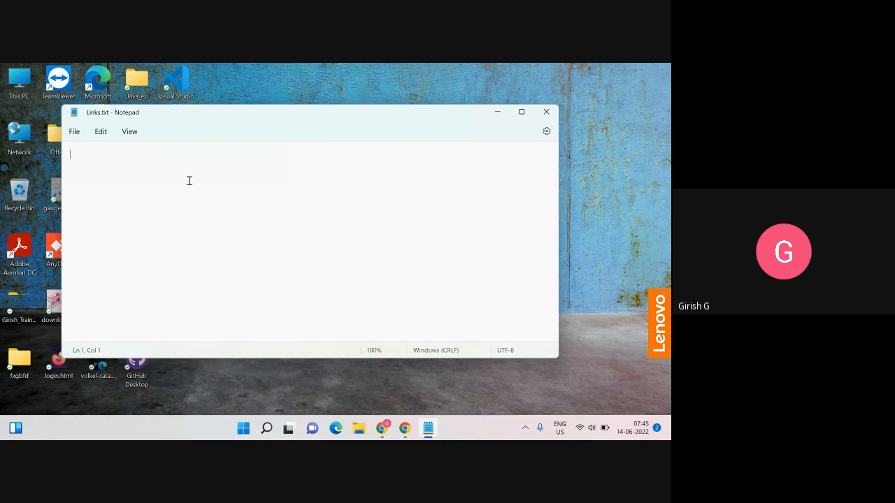
type("Java is exis")
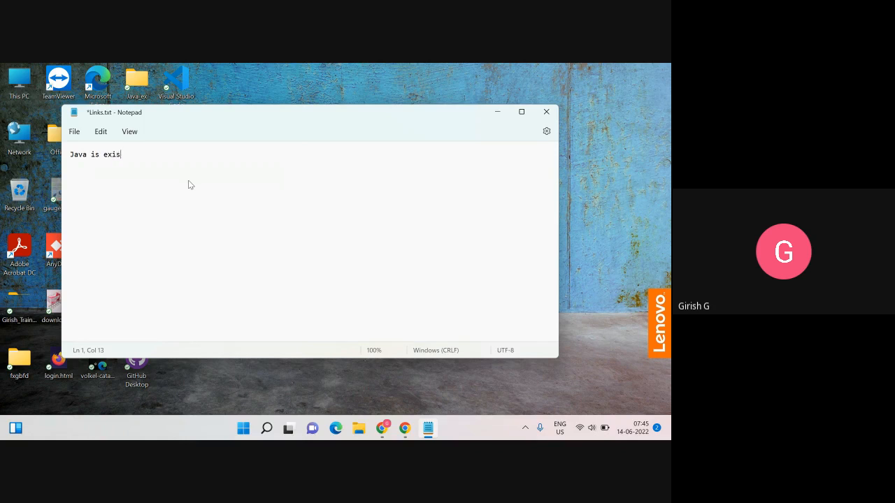
type("t or not in your system")
key("ctrl+s")
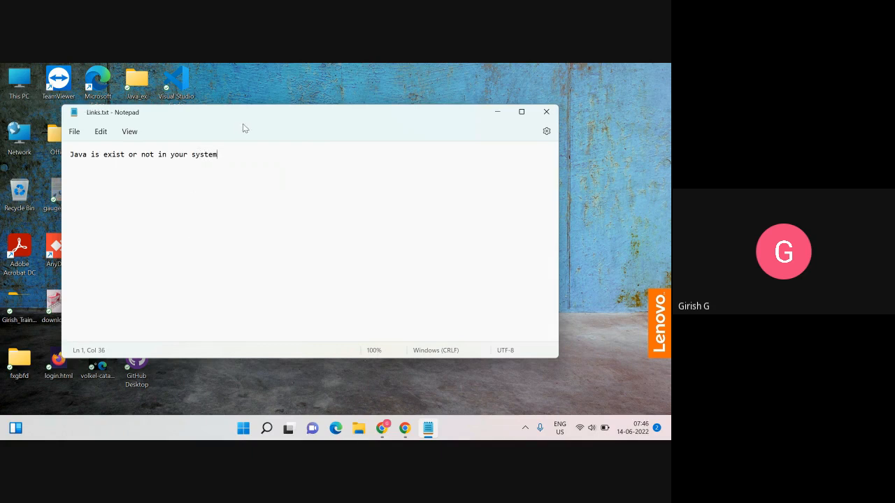
Step: Shift the Notepad window away from the desktop icons and add a second line reading "command prompt -"
left_click_drag(242, 124, 330, 109)
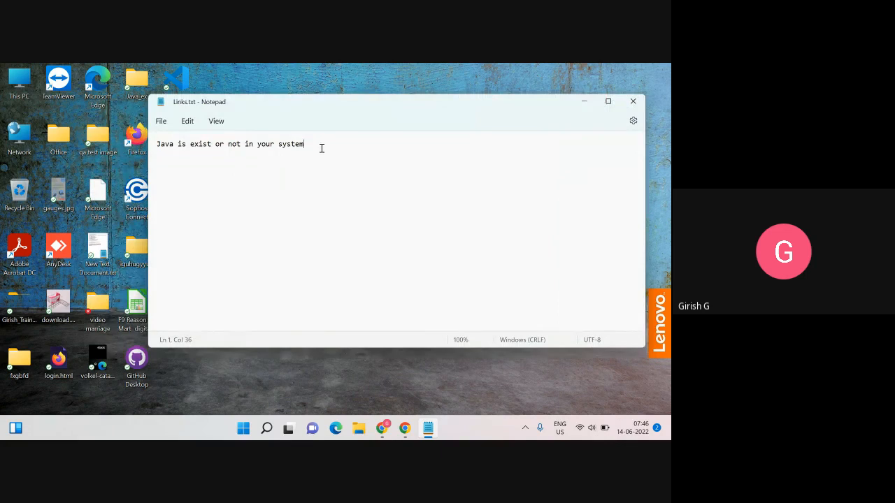
key("Return")
type("command pr")
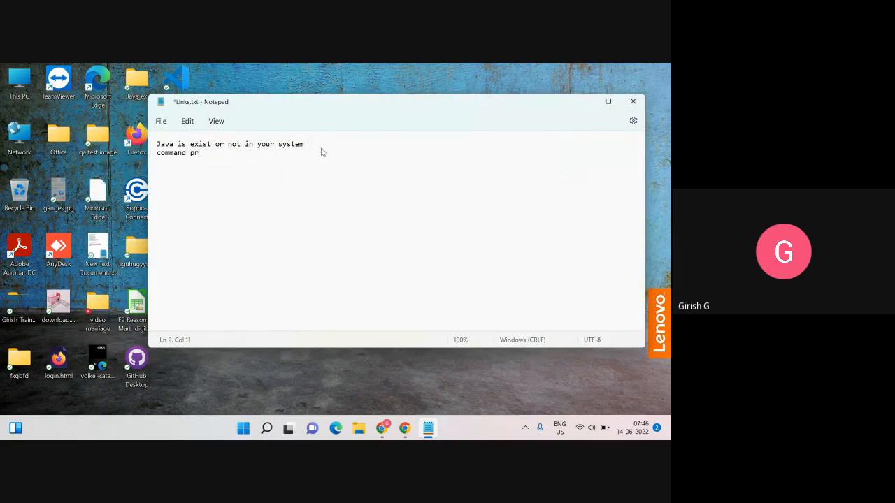
type("ompt -")
Step: Launch Command Prompt, run java --version to check for Java, highlight the output and minimize the window
key("super+r")
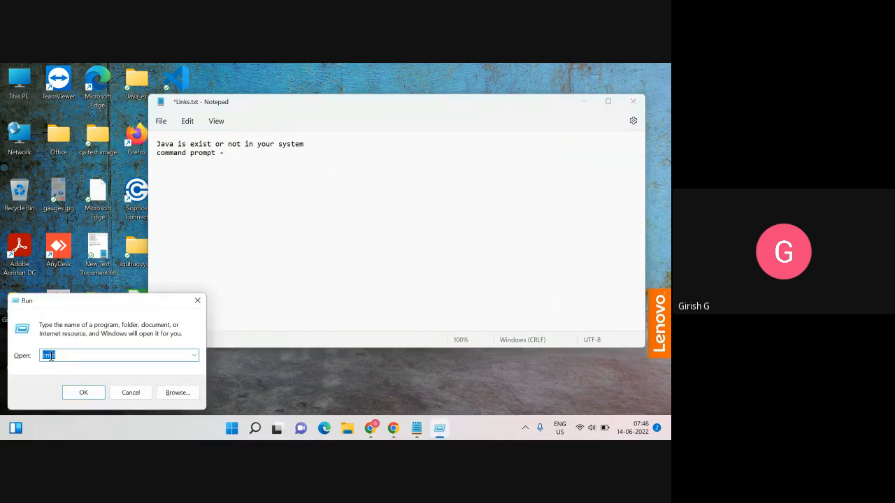
left_click(85, 392)
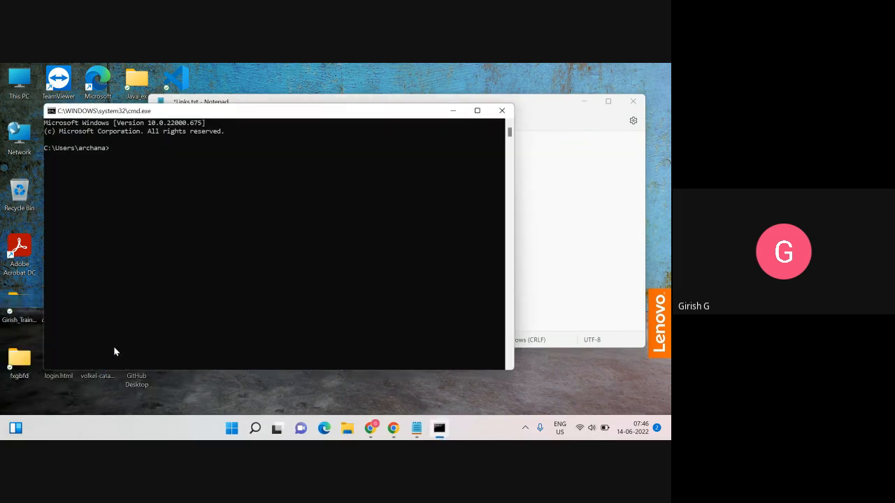
type("java --version")
key("Return")
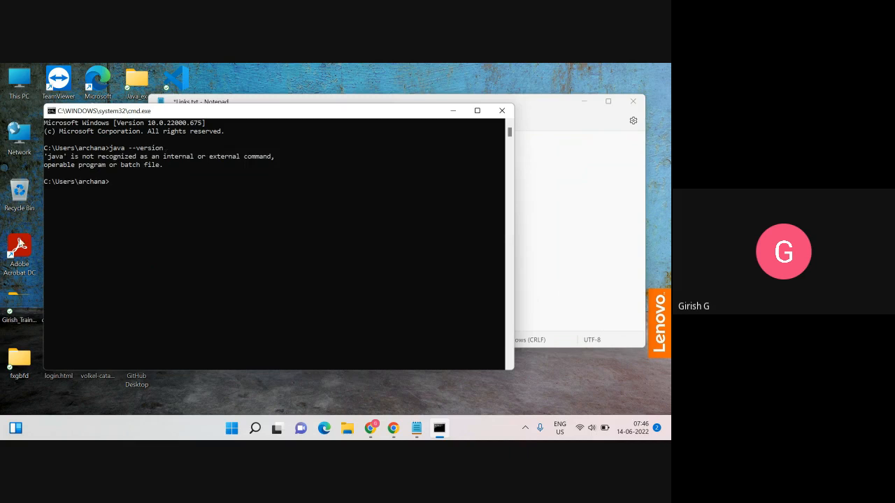
left_click_drag(179, 165, 40, 157)
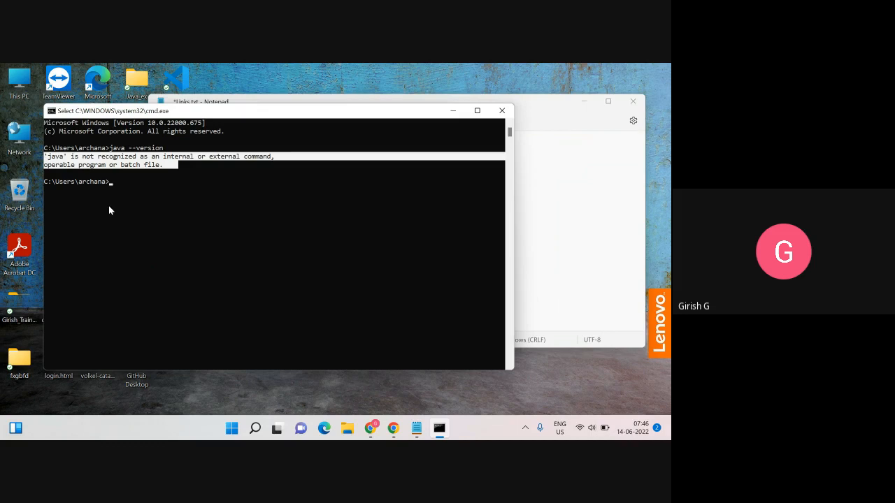
left_click(453, 111)
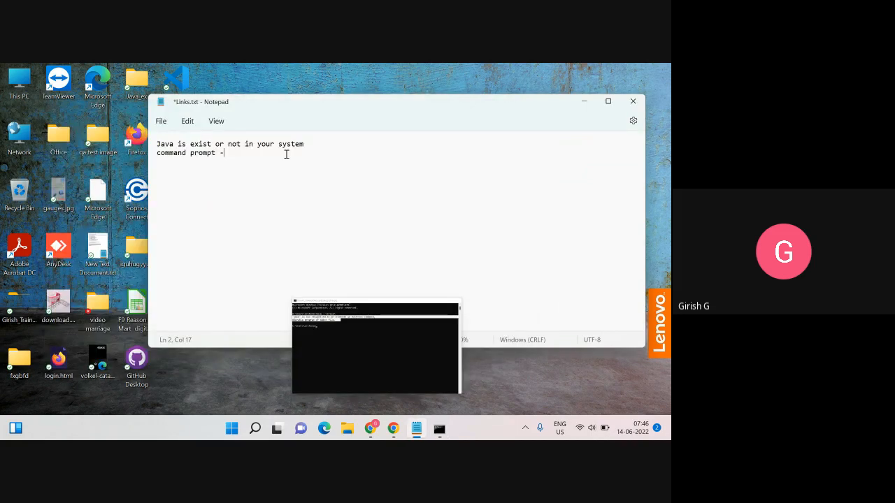
Step: Complete the second line of Links.txt as "command prompt : java --version" and save the file
type("java")
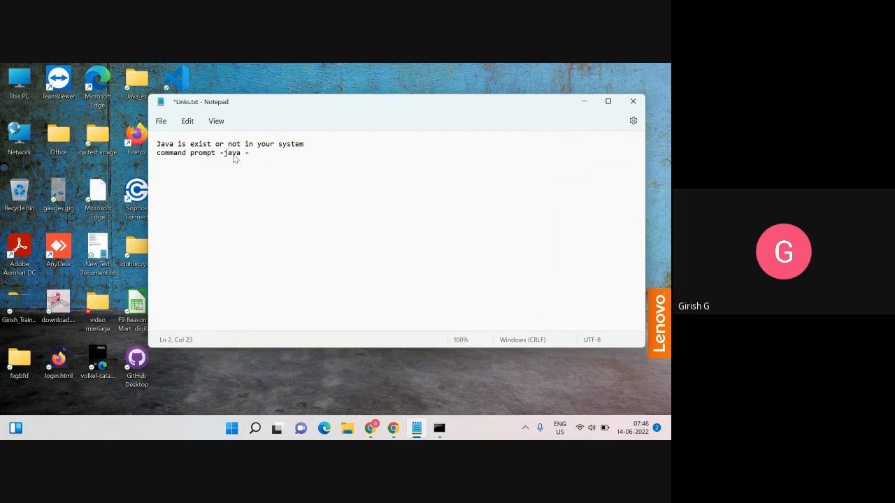
type(" --version")
key("BackSpace")
type(":")
left_click(272, 190)
key("ctrl+s")
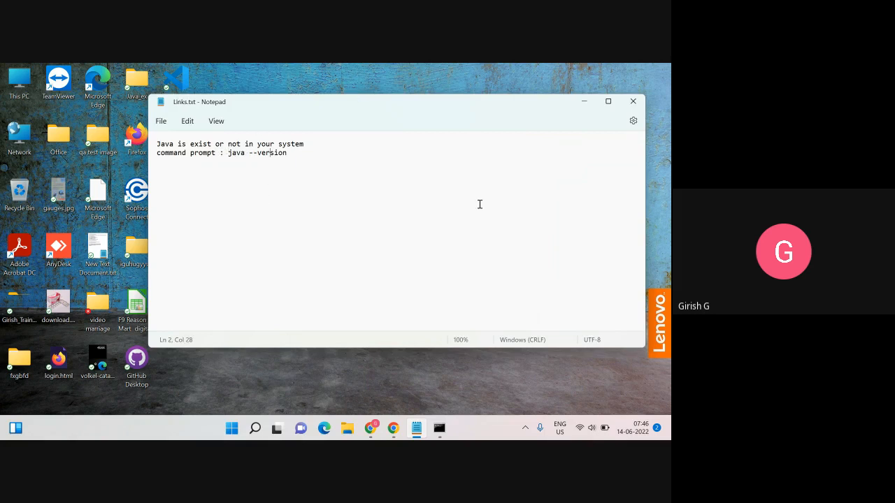
Step: Switch to the empty Chrome tab and search Google for "jdk download for windows"
left_click(392, 429)
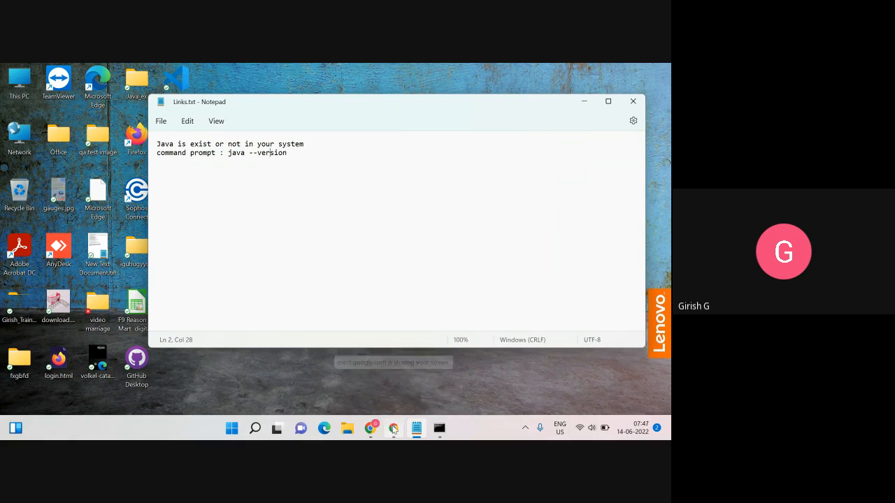
left_click(372, 429)
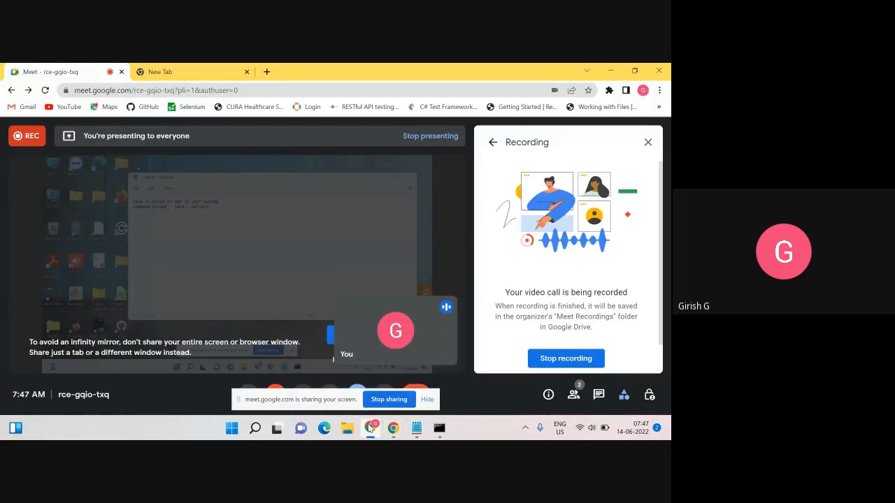
key("ctrl+Tab")
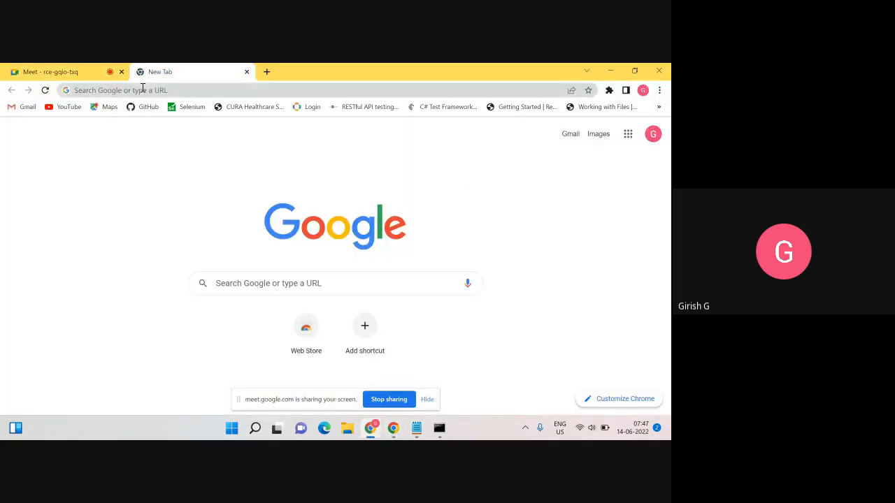
left_click(142, 88)
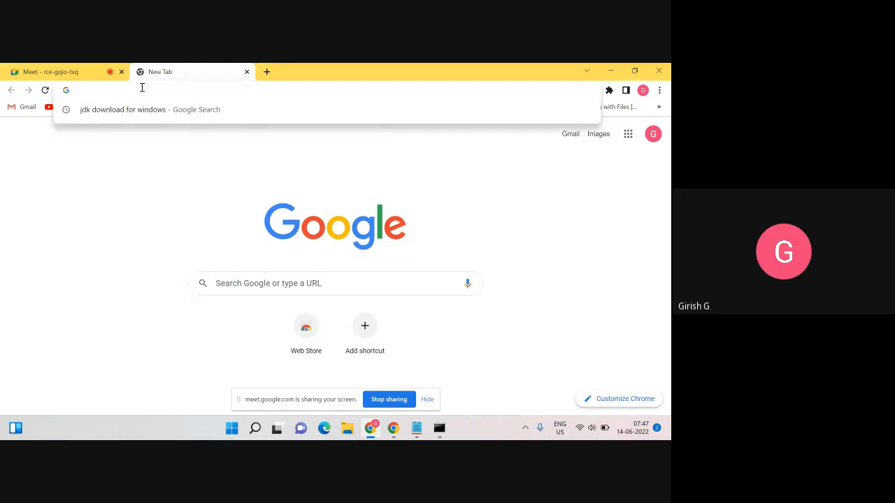
left_click(140, 110)
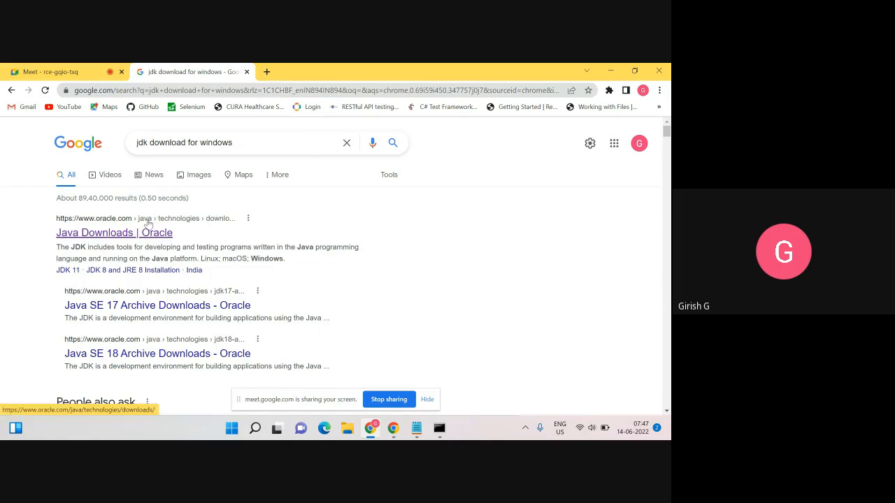
Step: Open the "Java Downloads | Oracle" search result in a new tab and switch to it
right_click(102, 234)
left_click(128, 245)
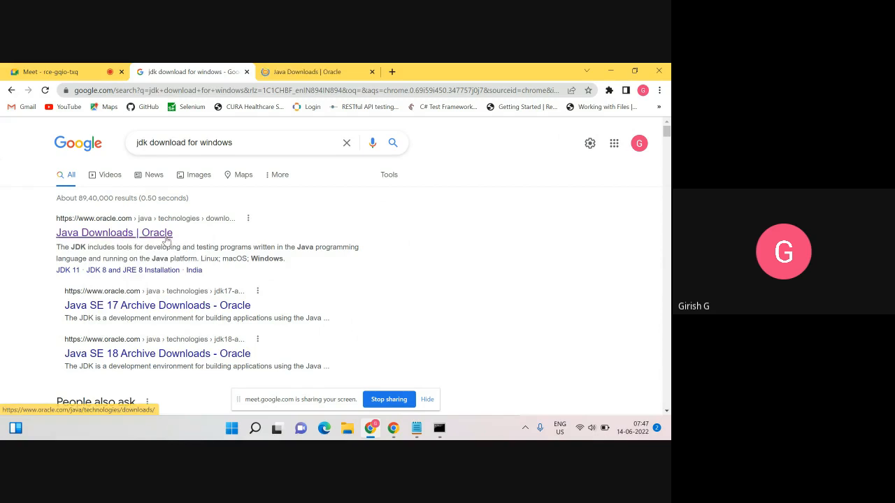
left_click(301, 71)
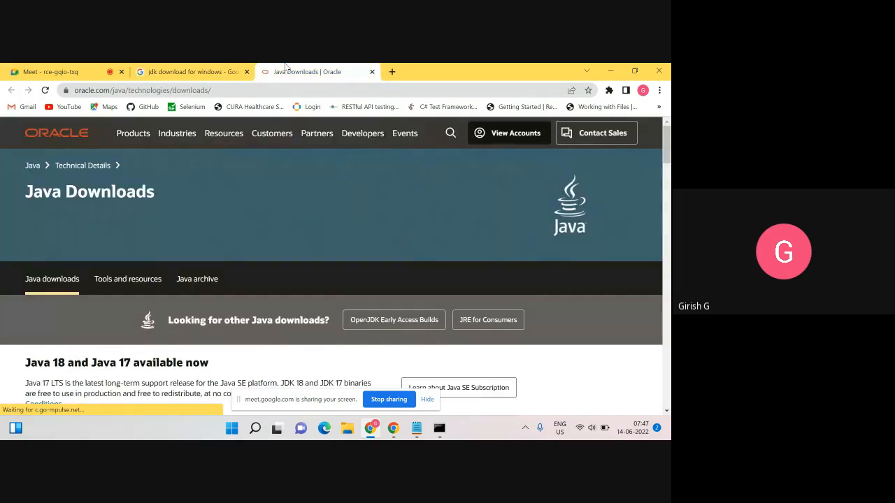
Step: Examine the available Java versions on the Oracle page, comparing the Java 17 and Java 18 download sections and ending on Java 18
scroll(164, 247, "down", 3)
scroll(162, 252, "up", 3)
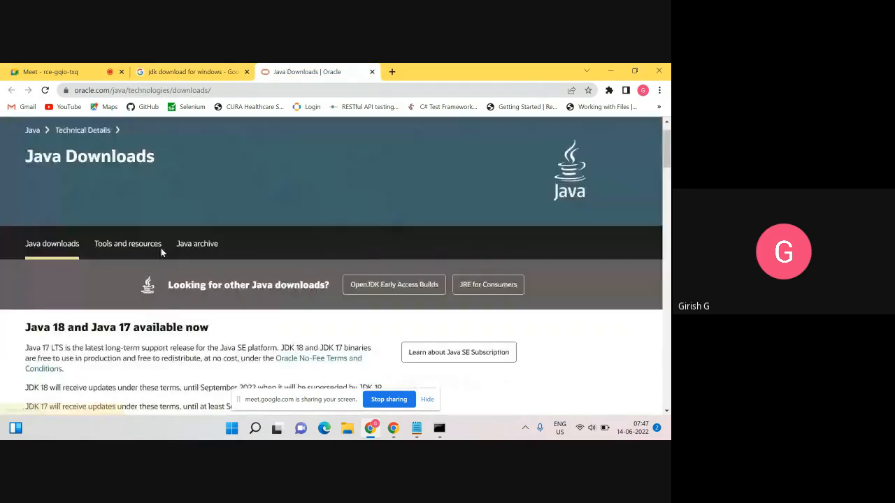
scroll(161, 252, "down", 1)
scroll(161, 253, "down", 2)
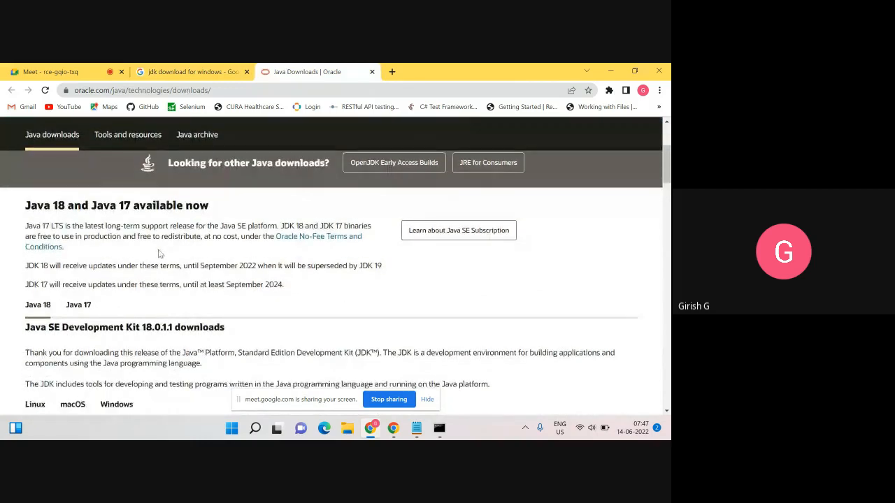
left_click_drag(26, 207, 177, 209)
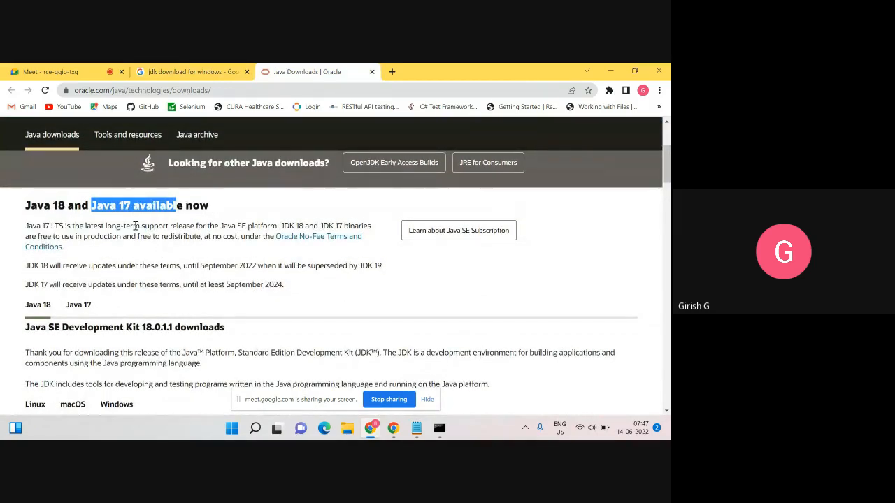
scroll(133, 225, "down", 2)
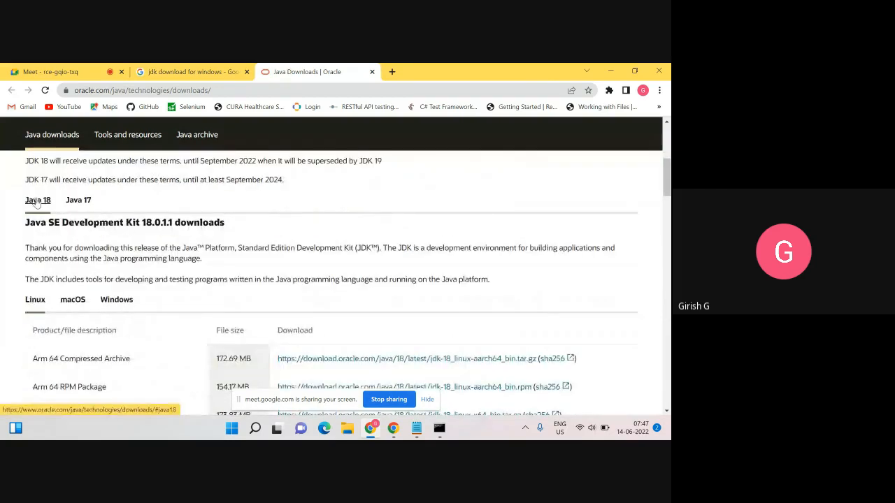
left_click(73, 200)
left_click(44, 203)
left_click(74, 204)
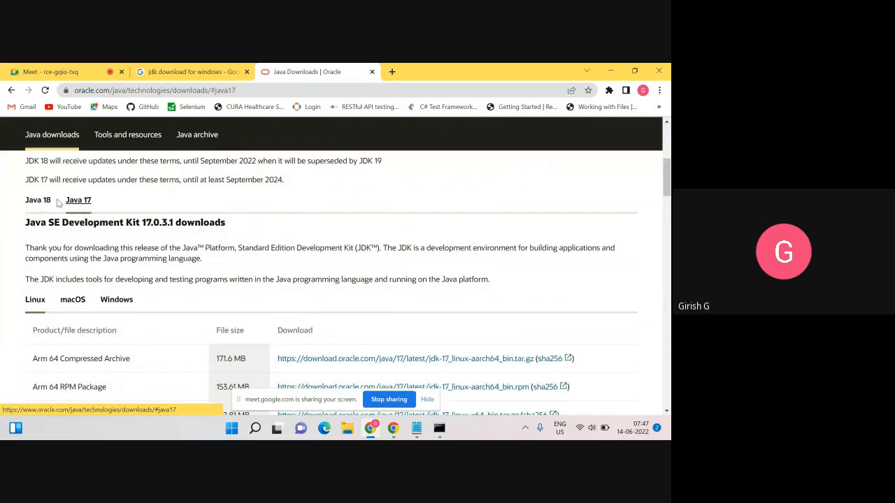
left_click(38, 203)
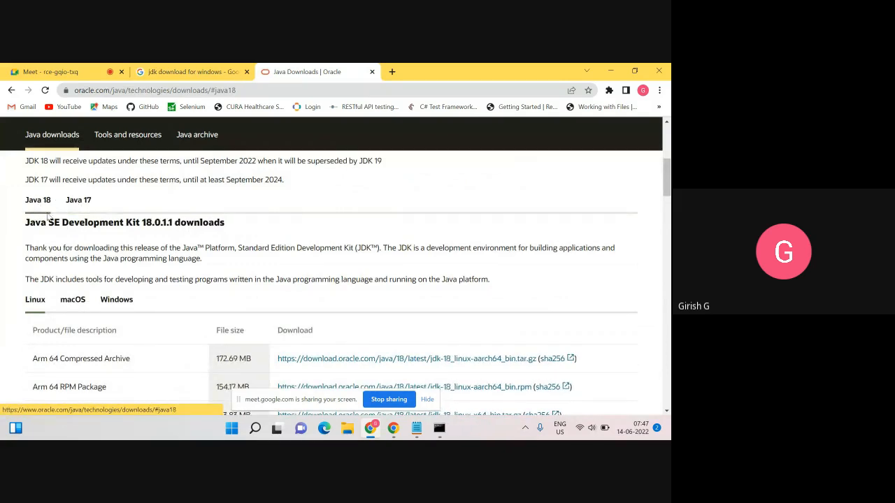
Step: Compare the Java 18 downloads for Linux, macOS and Windows, then download the Windows x64 Installer jdk-18_windows-x64_bin.exe
scroll(48, 221, "down", 1)
scroll(47, 221, "up", 1)
scroll(39, 225, "down", 1)
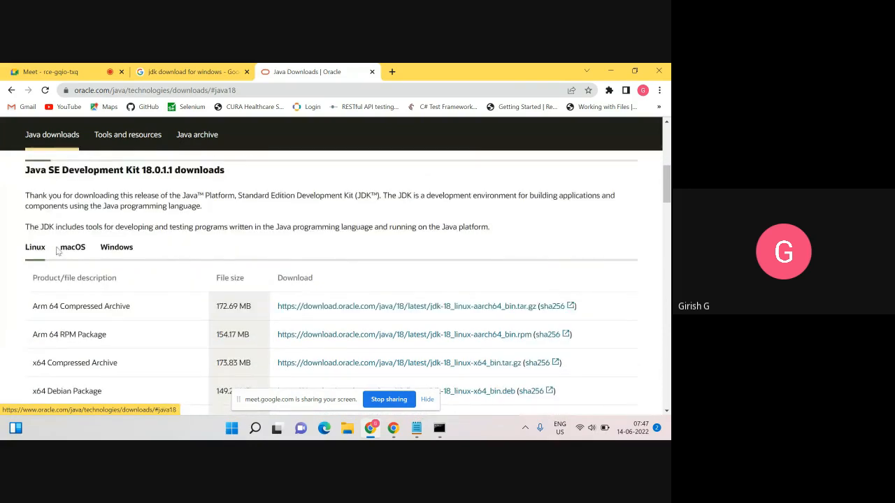
scroll(42, 251, "down", 1)
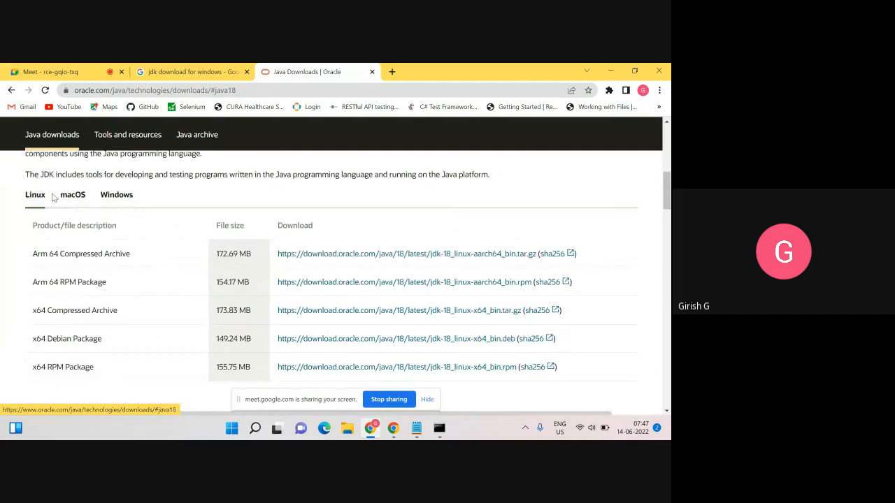
left_click(63, 196)
left_click(114, 196)
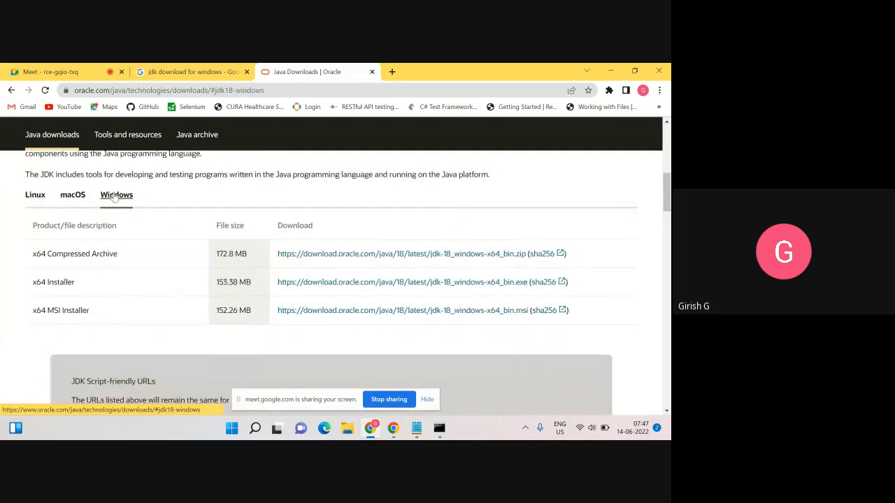
left_click(37, 198)
left_click(71, 196)
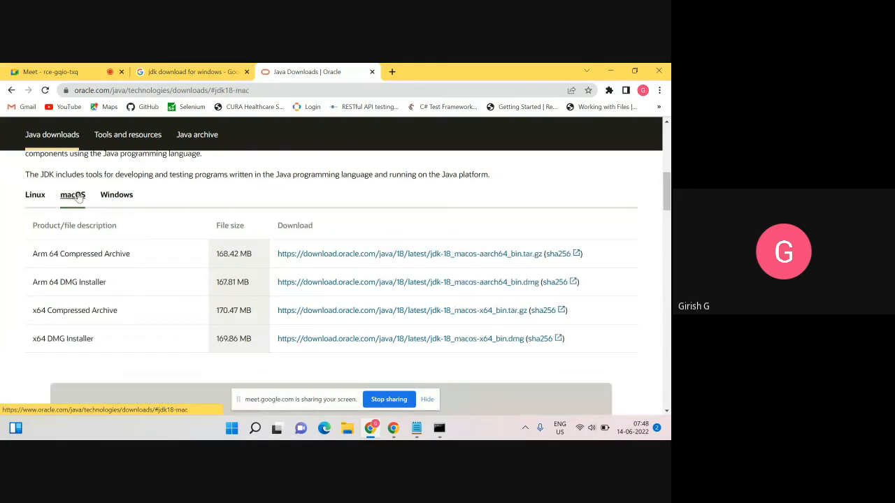
left_click(110, 197)
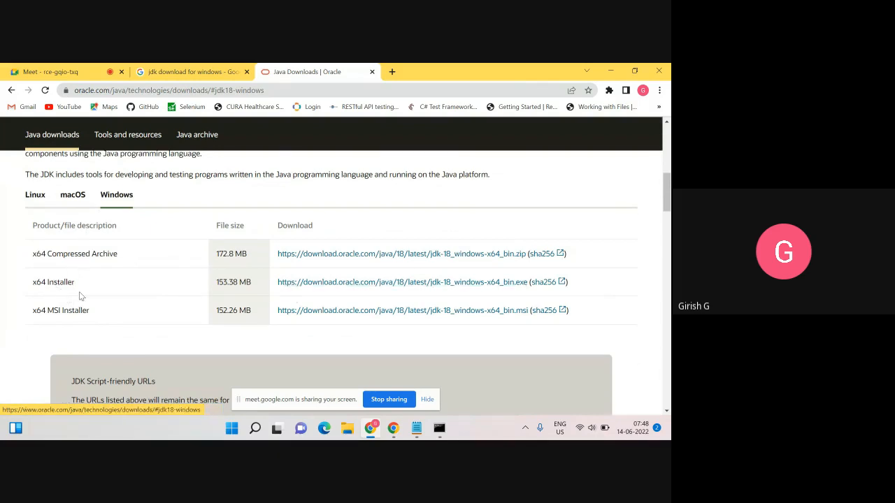
left_click(307, 285)
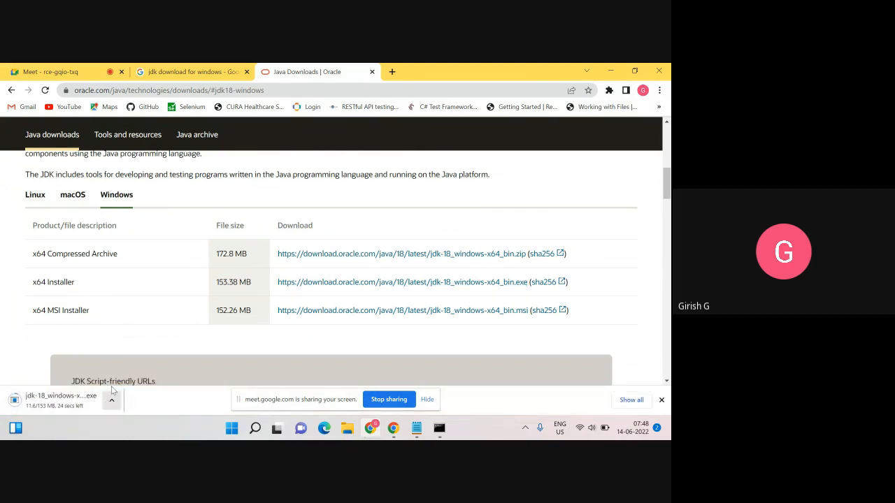
Step: Wait for the JDK 18 installer download to finish and show the downloaded file in its folder
scroll(245, 297, "up", 2)
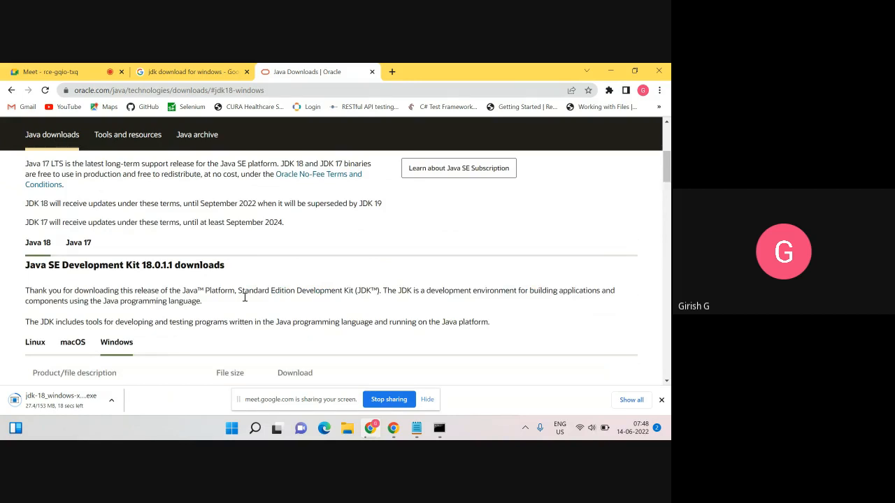
scroll(305, 278, "up", 3)
scroll(305, 278, "down", 6)
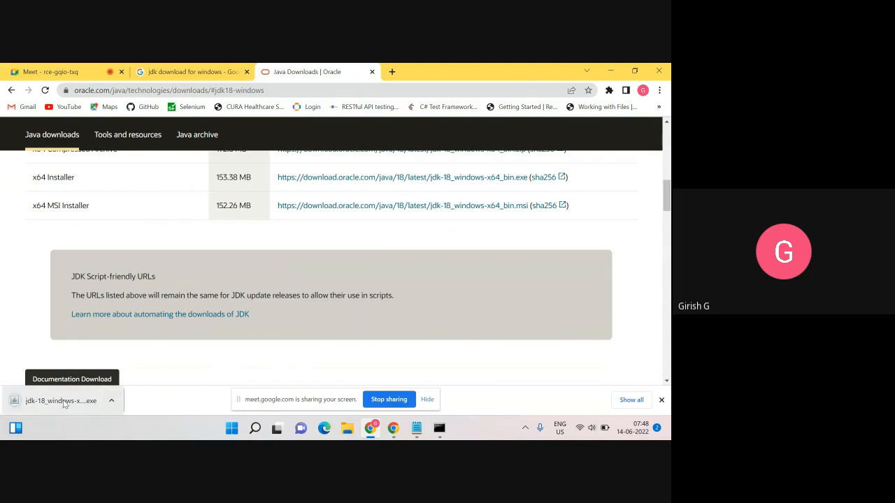
left_click(114, 397)
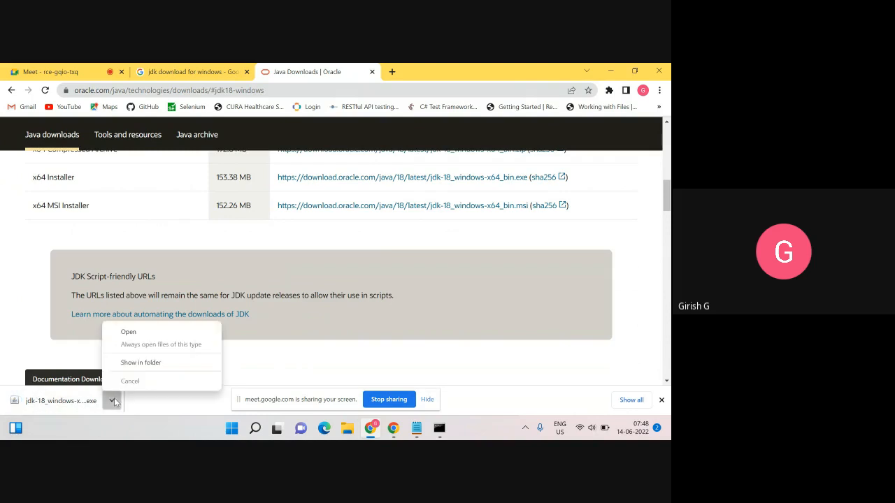
left_click(139, 367)
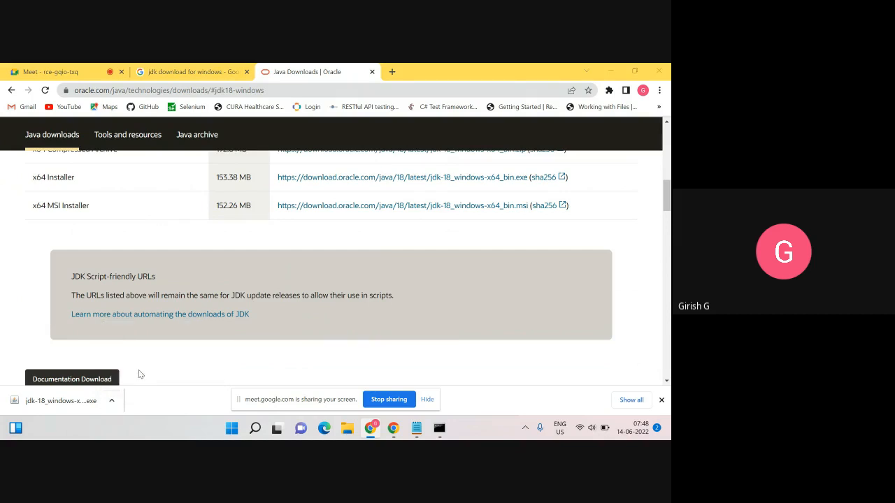
Step: Launch the downloaded jdk-18_windows-x64_bin.exe, allow the installation despite the unverified-app notice, and minimize the Downloads folder
double_click(146, 167)
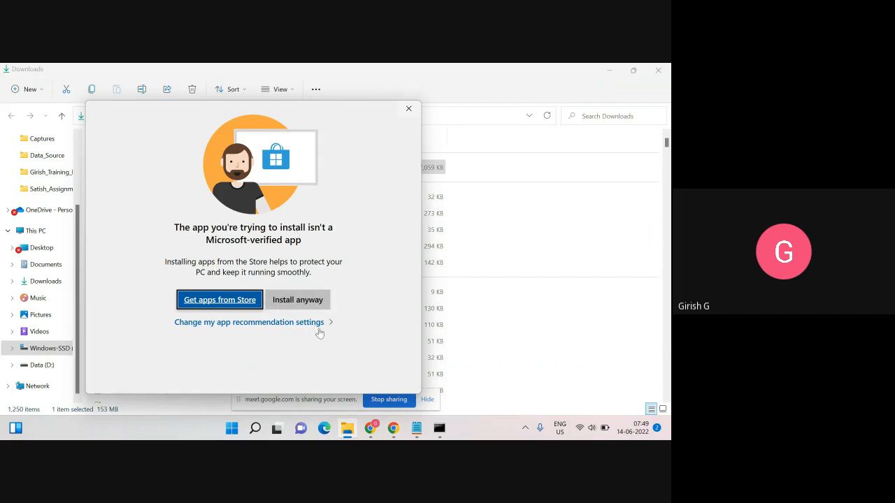
left_click(302, 306)
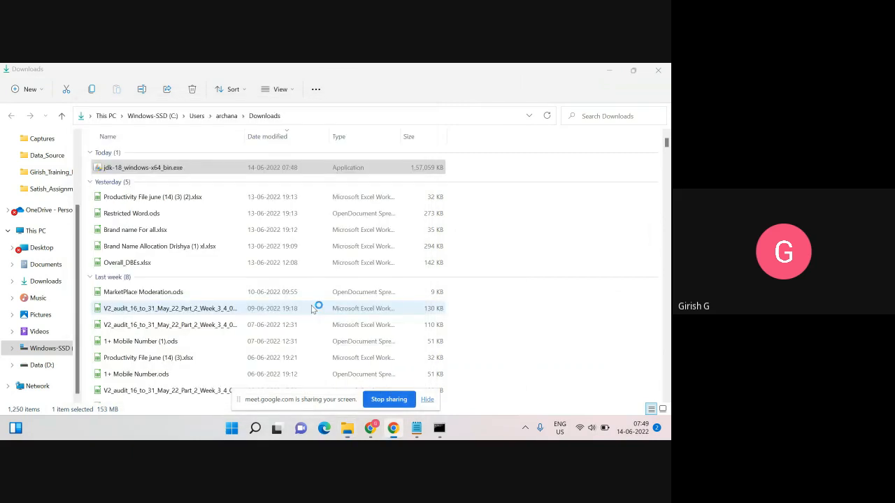
left_click(612, 71)
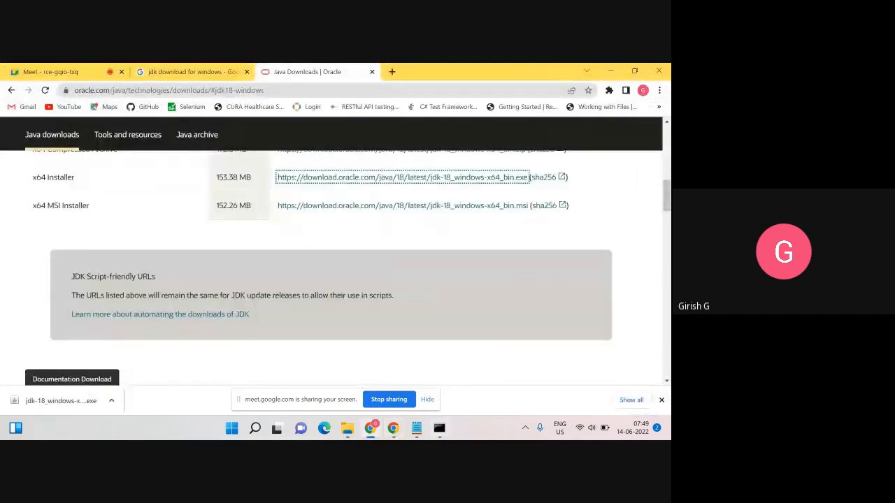
Step: Copy the web address of the Oracle JDK 18 Windows download page and bring Links.txt in Notepad into view
mouse_move(417, 428)
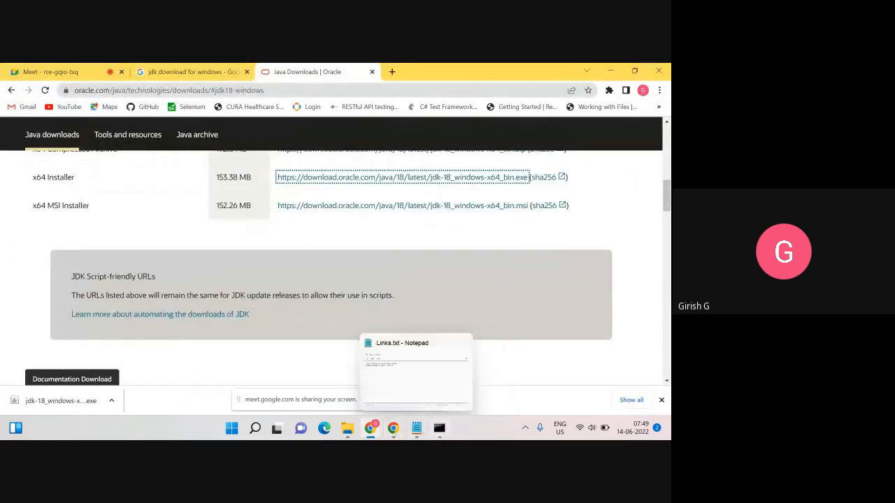
left_click(274, 88)
key("ctrl+c")
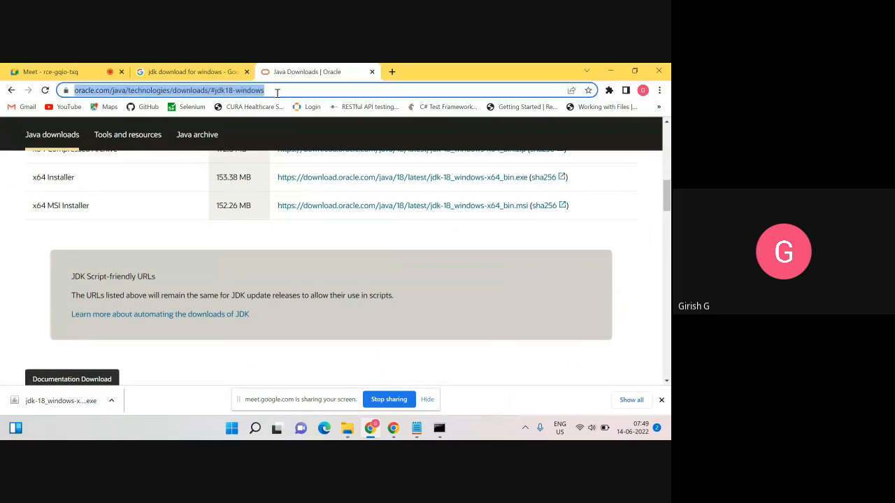
left_click(632, 70)
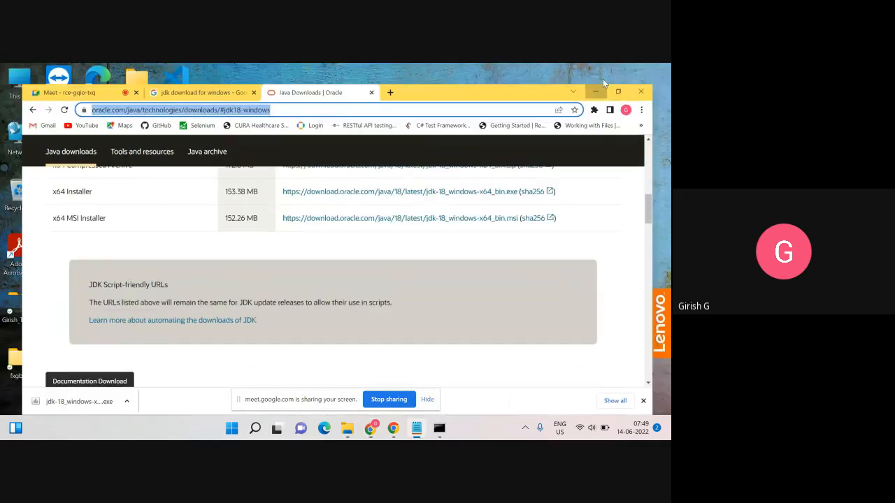
left_click(602, 84)
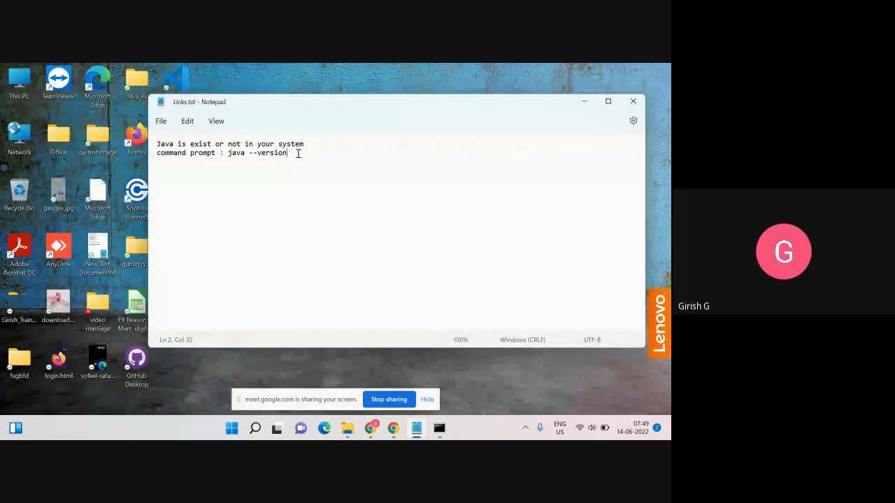
type("KD")
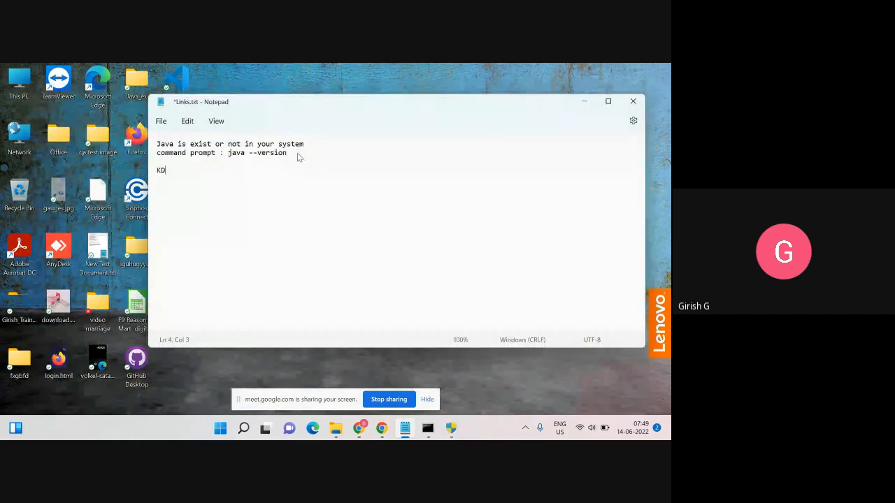
key("BackSpace")
key("BackSpace")
key("BackSpace")
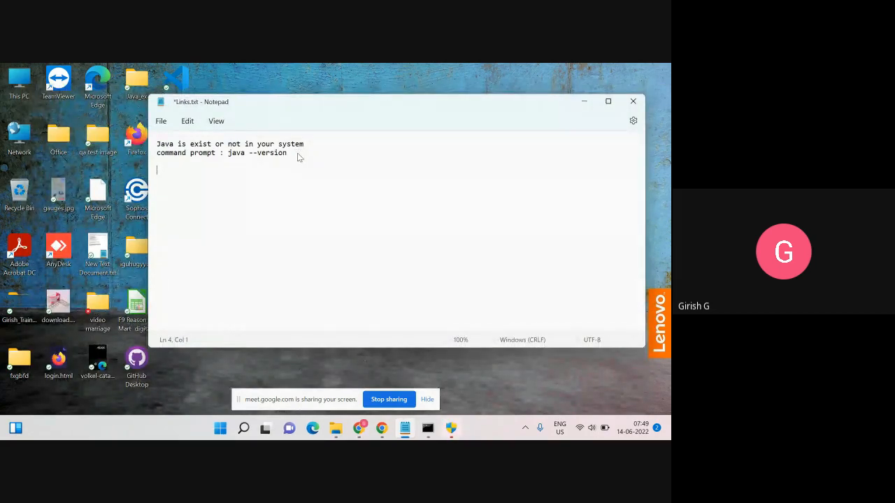
type("JDK -")
key("ctrl+v")
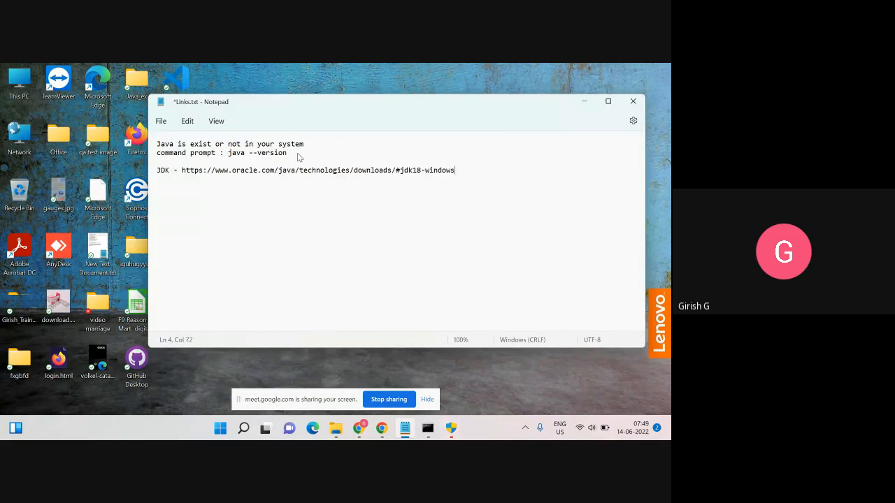
key("ctrl+s")
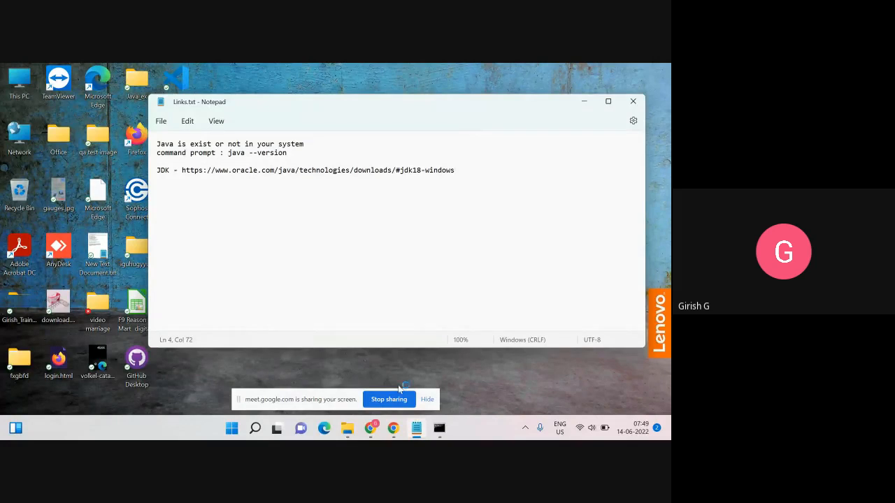
Step: Start installing Java SE Development Kit 18.0.1.1 from the setup wizard, keeping the destination folder C:\Program Files\Java\jdk-18.0.1.1\
left_click(426, 399)
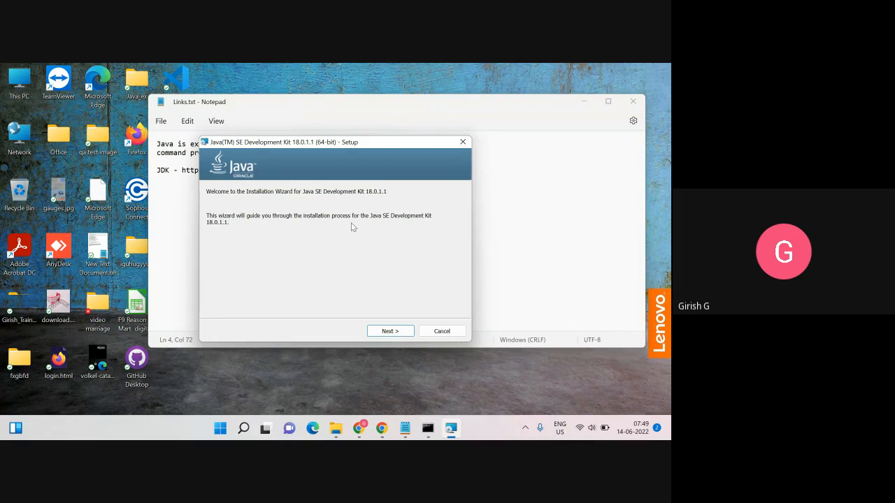
left_click(390, 332)
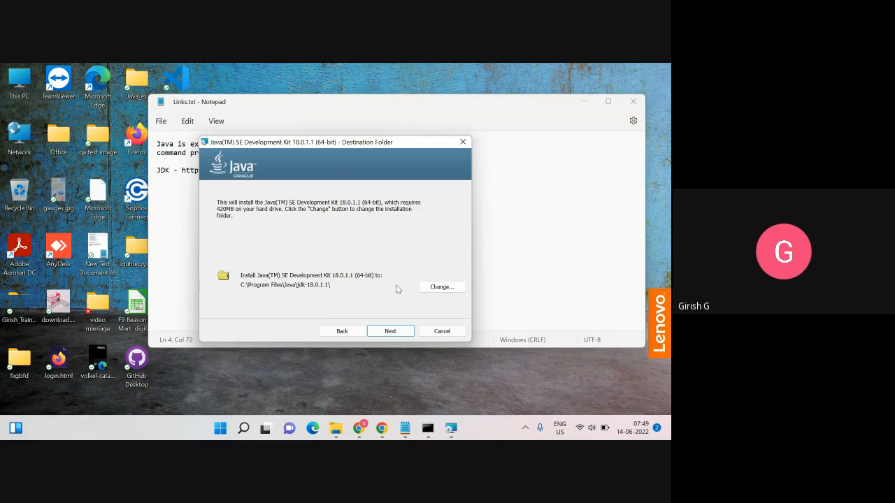
left_click(452, 288)
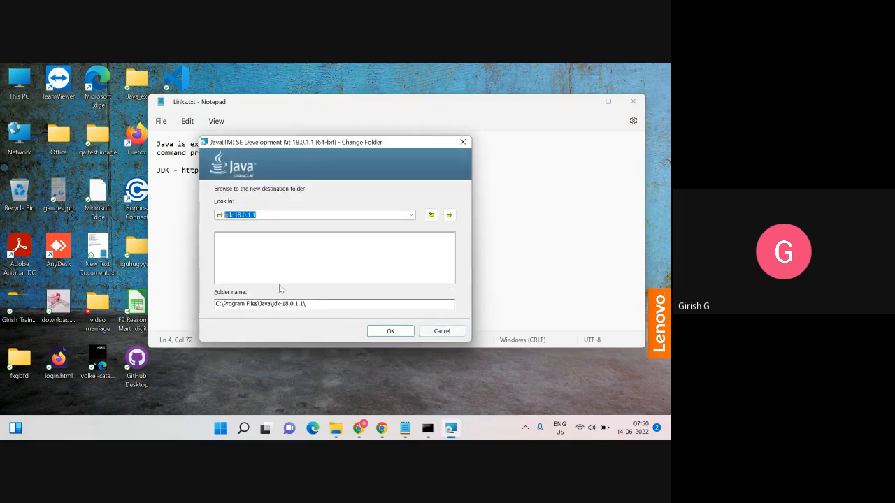
left_click(444, 333)
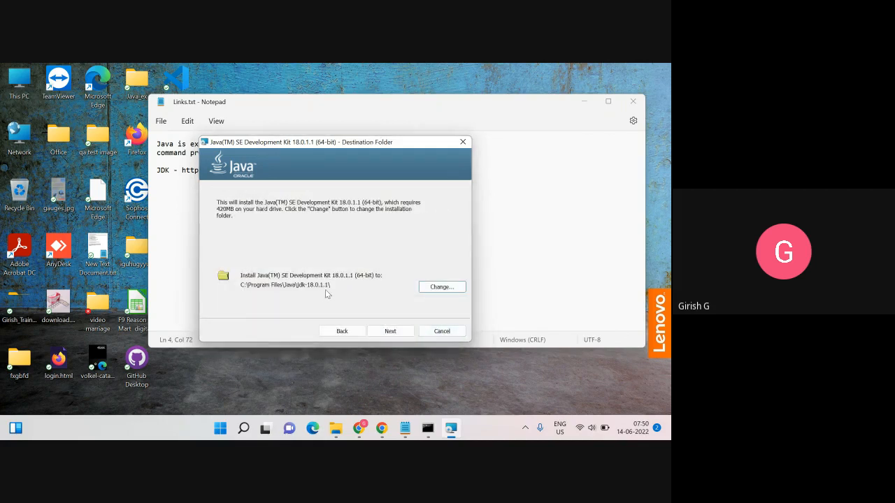
left_click(389, 330)
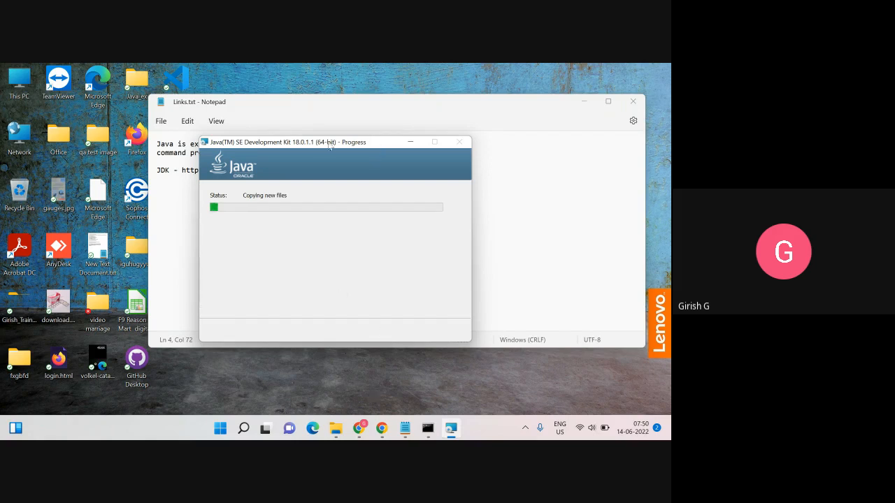
Step: Move the setup wizard clear of the Links.txt notes while the JDK installs, and close the wizard once it completes
left_click_drag(328, 145, 522, 146)
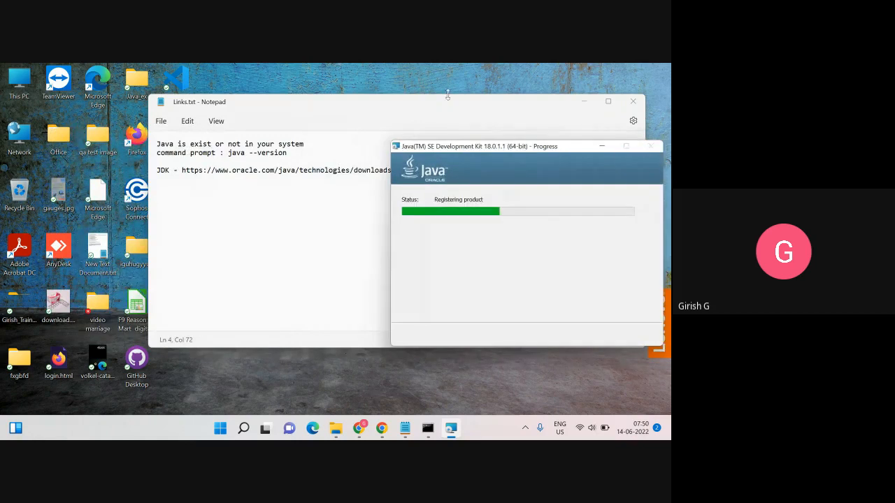
left_click_drag(447, 101, 322, 112)
left_click(545, 148)
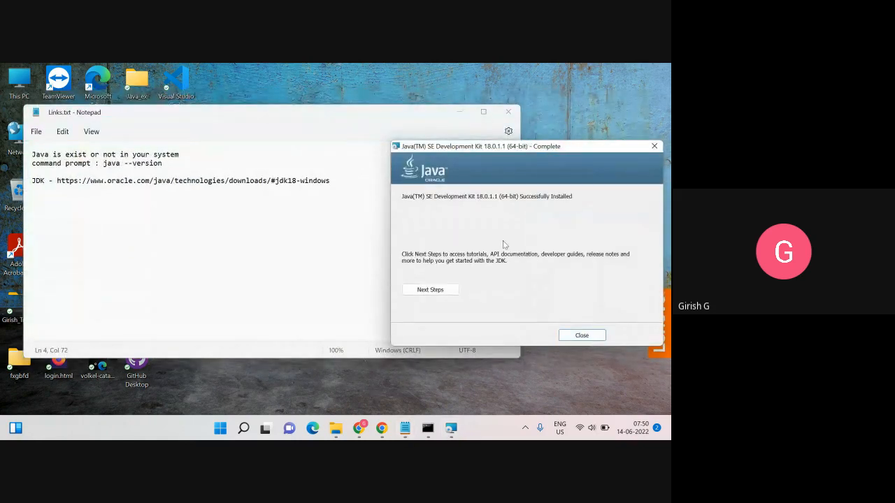
left_click_drag(479, 146, 426, 124)
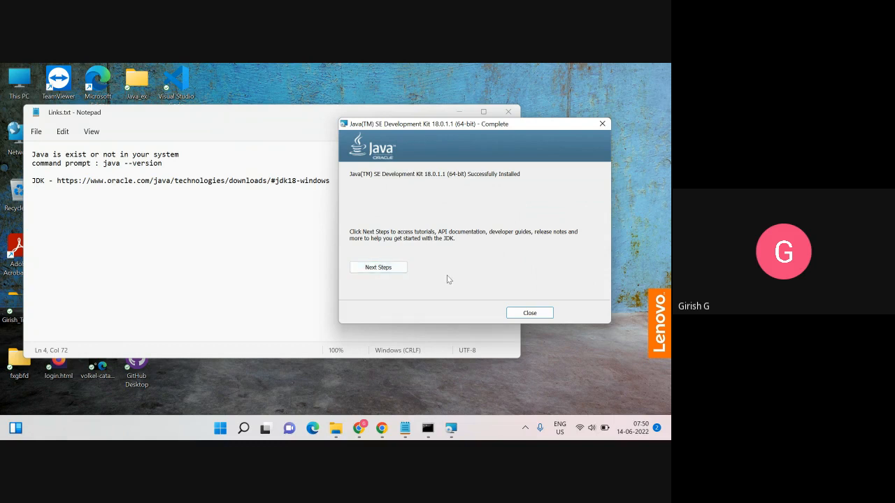
left_click(530, 313)
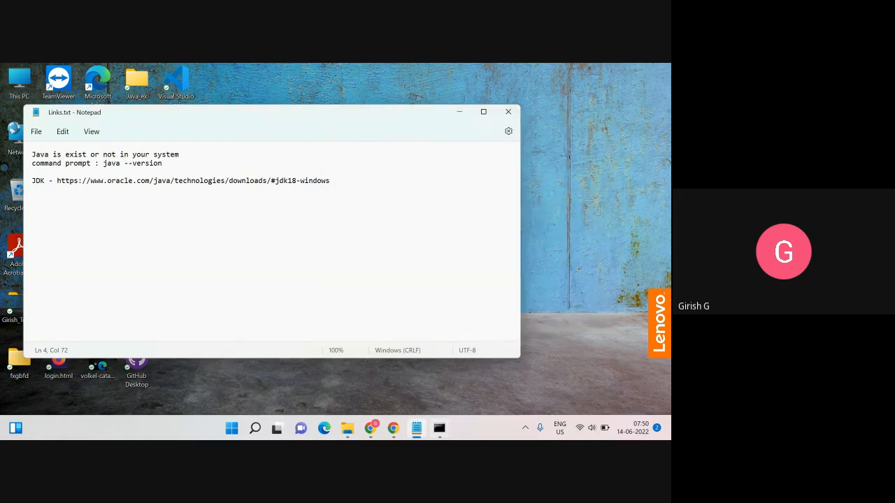
Step: Close the old Command Prompt window and open a fresh one through cmd
left_click(439, 428)
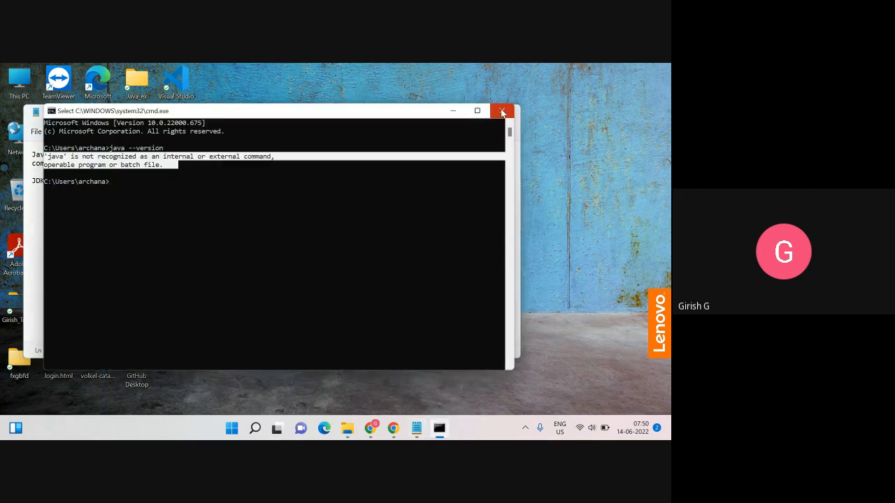
left_click(501, 111)
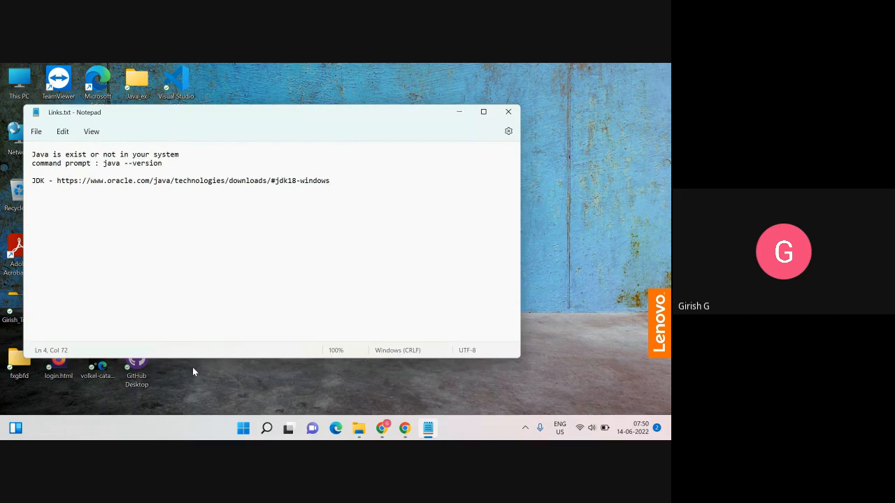
key("super+r")
left_click(84, 392)
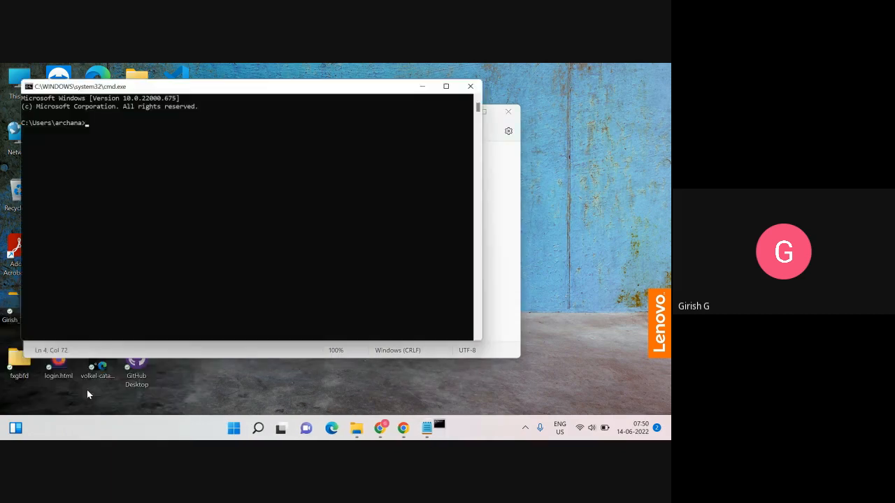
Step: Run java --version in the new Command Prompt to check the Java installation
type("java -")
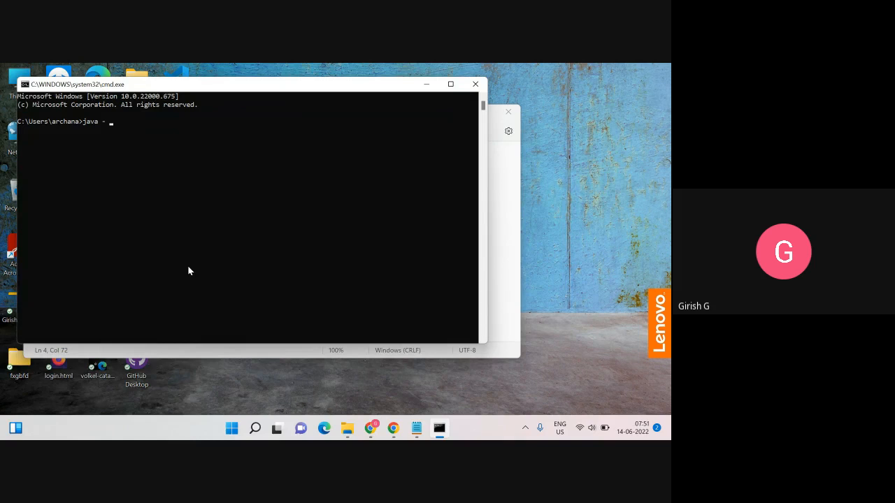
key("BackSpace")
type("--ver")
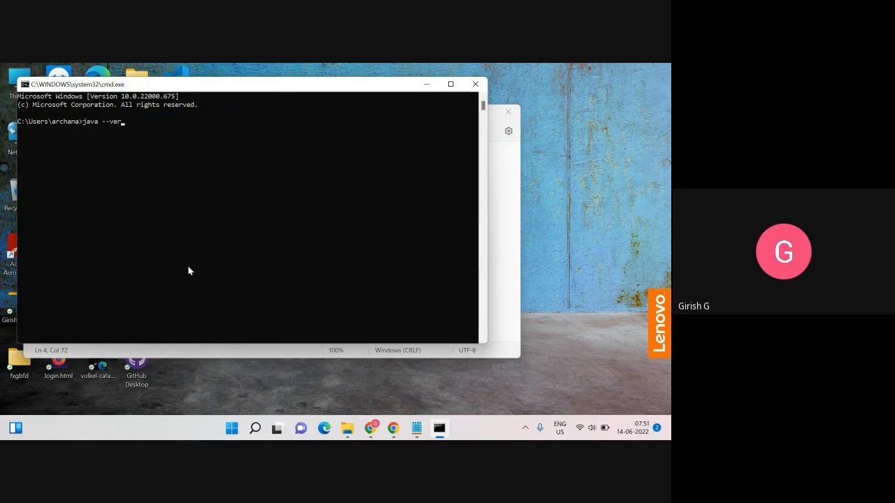
type("sion")
key("Return")
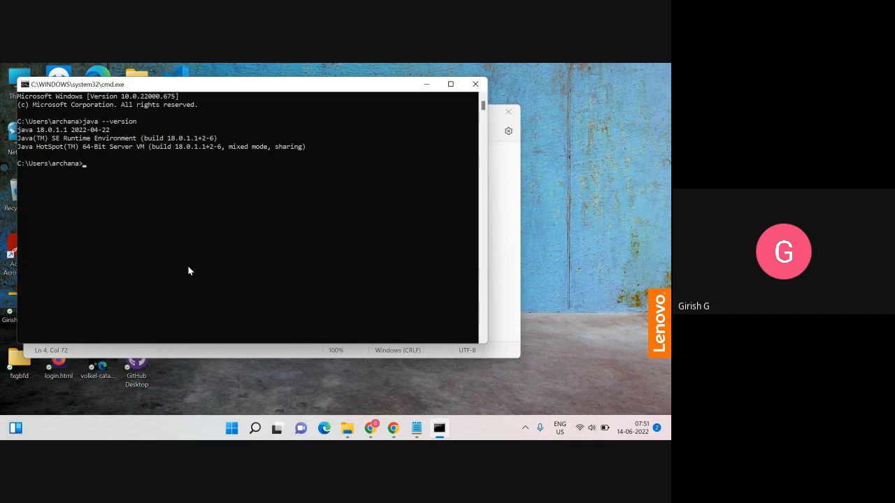
Step: Return to Chrome, close the Java Downloads page, and search Google for "eclipse download" in a new tab
left_click(370, 432)
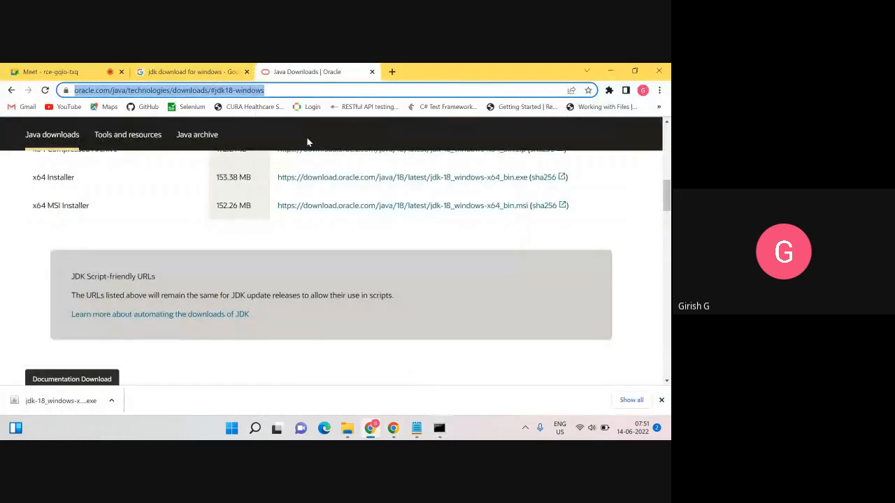
left_click(372, 71)
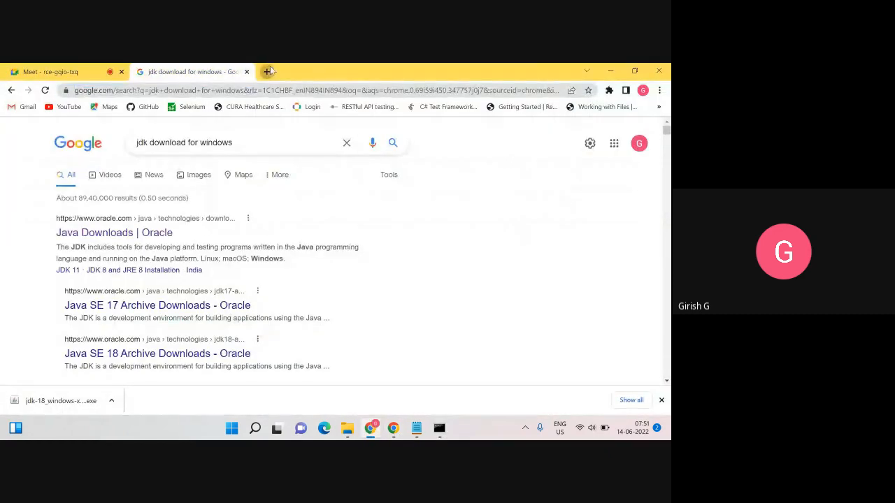
key("ctrl+t")
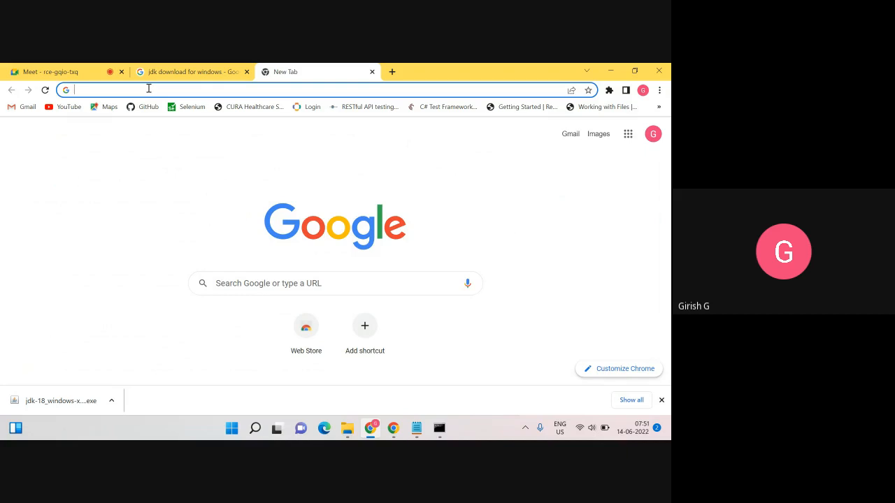
type("eclips")
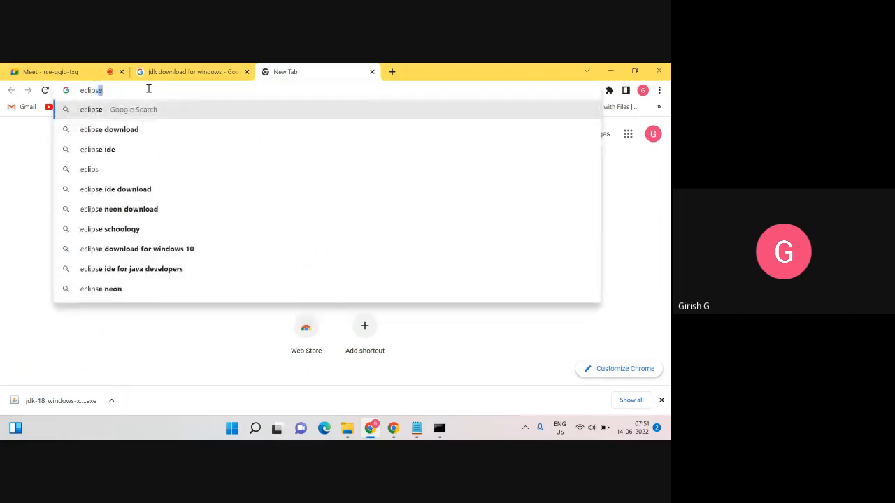
type("e")
key("Right")
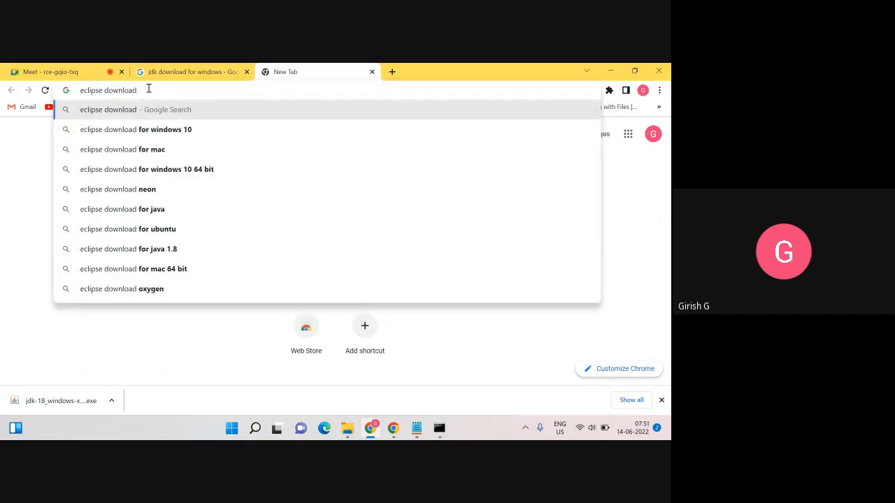
key("Return")
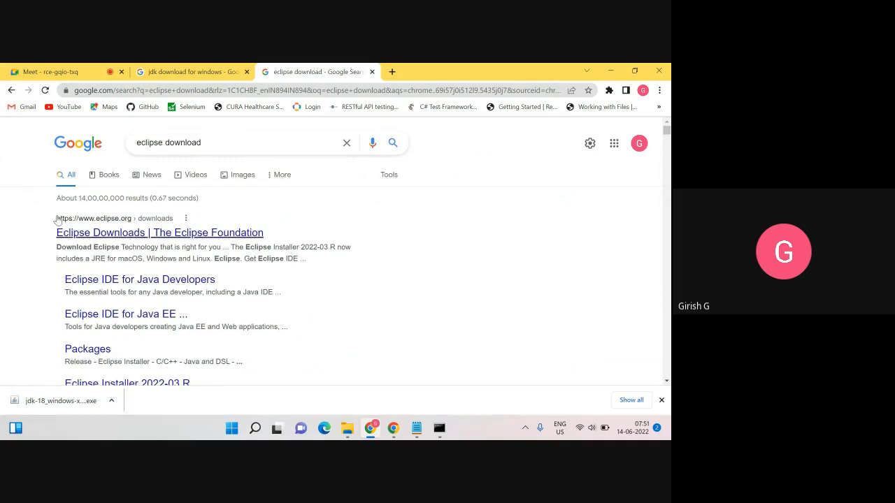
Step: Open the Eclipse Foundation's "Eclipse Downloads" search result in a new tab and switch to that tab
left_click_drag(44, 221, 247, 232)
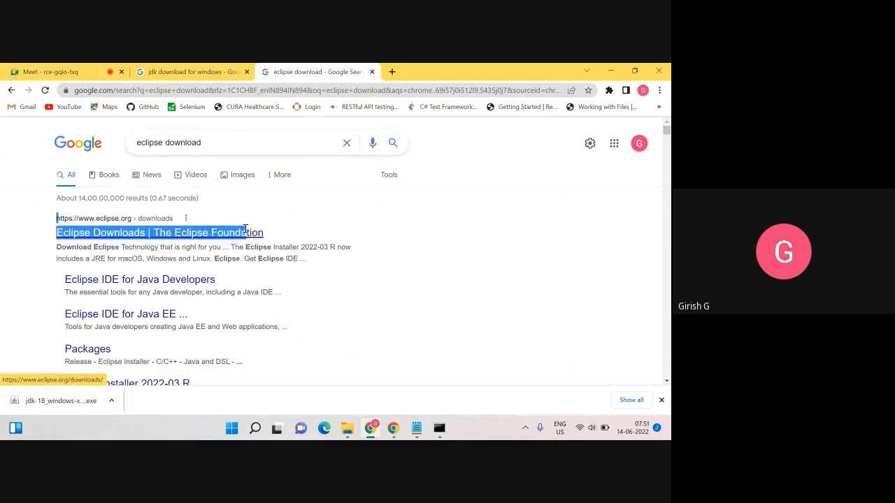
left_click(471, 250)
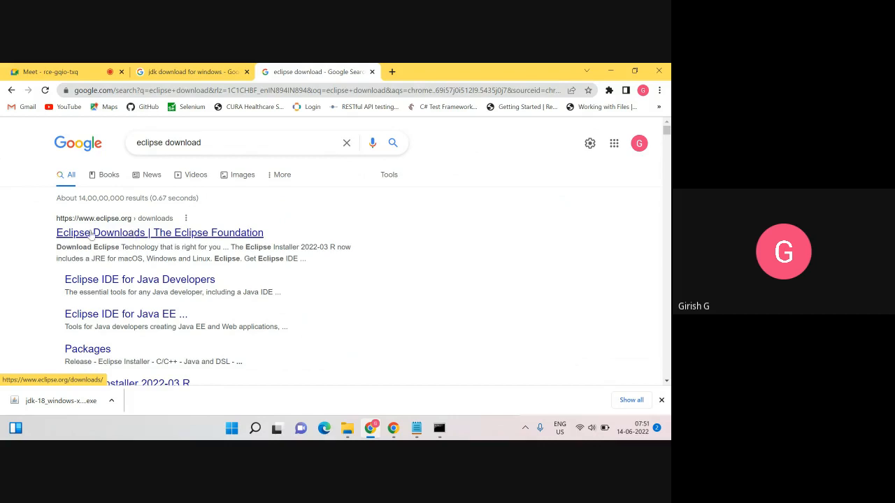
right_click(112, 239)
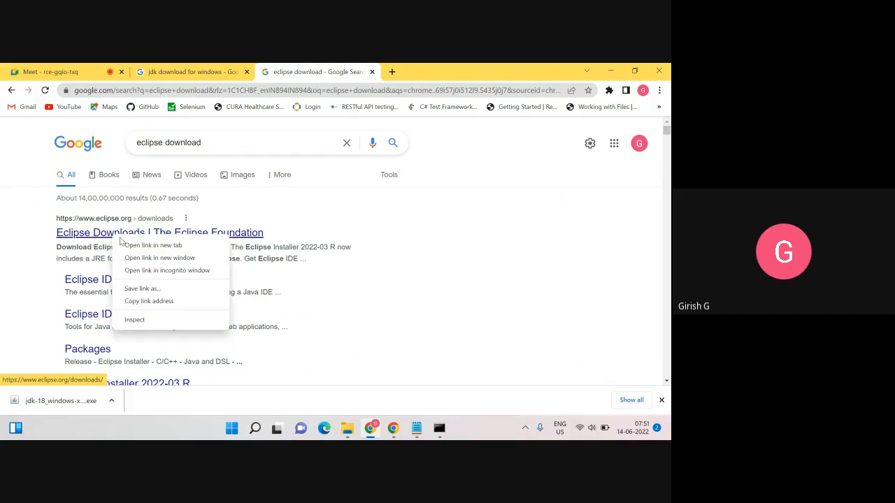
left_click(150, 244)
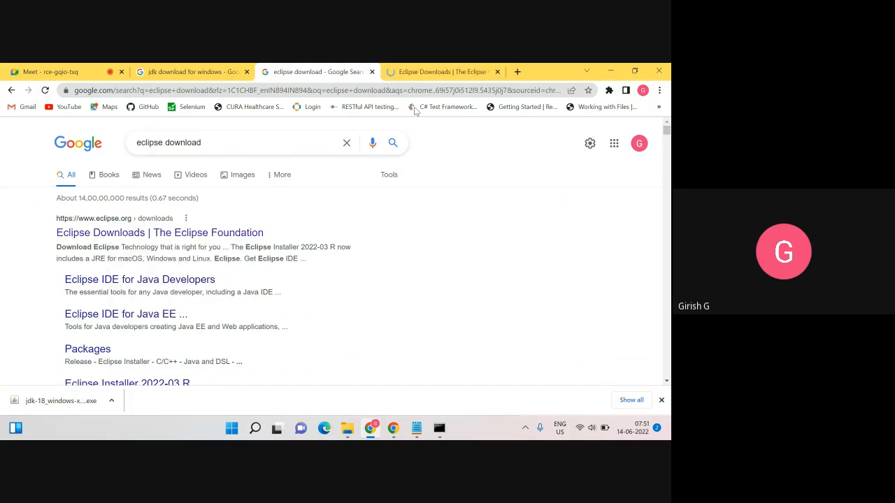
left_click(424, 73)
Step: Look through the Eclipse downloads page for the Eclipse IDE 2022-03 section and its x86_64 download
scroll(225, 252, "down", 5)
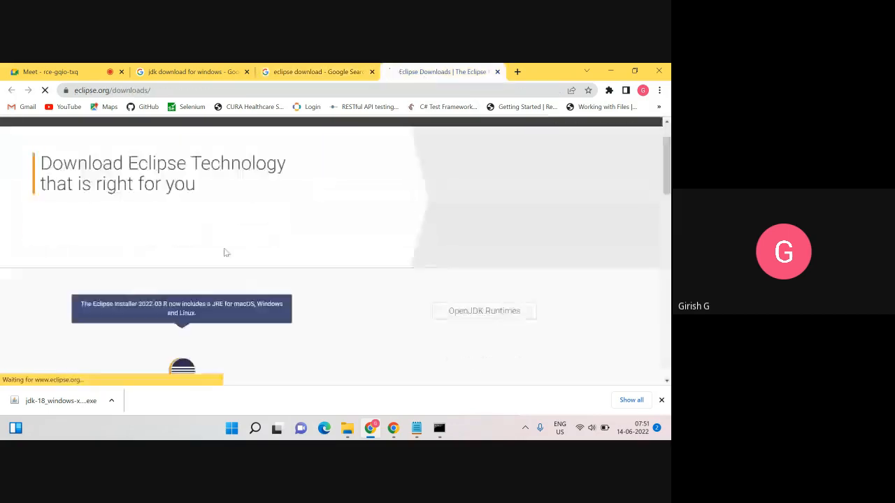
scroll(225, 253, "up", 3)
scroll(224, 253, "up", 2)
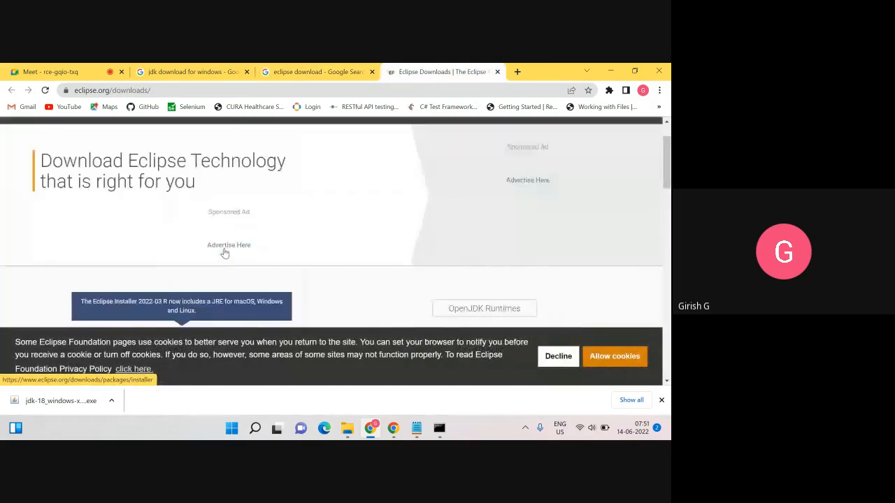
scroll(224, 252, "down", 1)
scroll(209, 224, "up", 3)
scroll(140, 186, "down", 5)
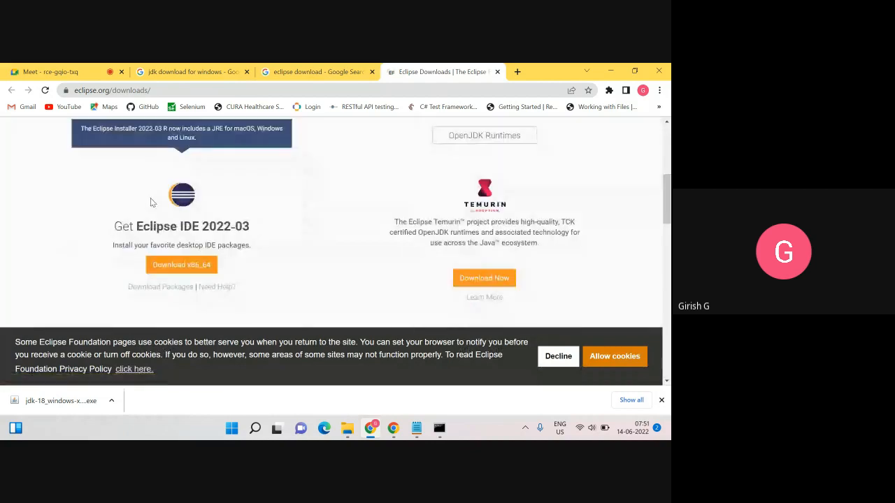
scroll(193, 224, "up", 2)
scroll(192, 224, "down", 3)
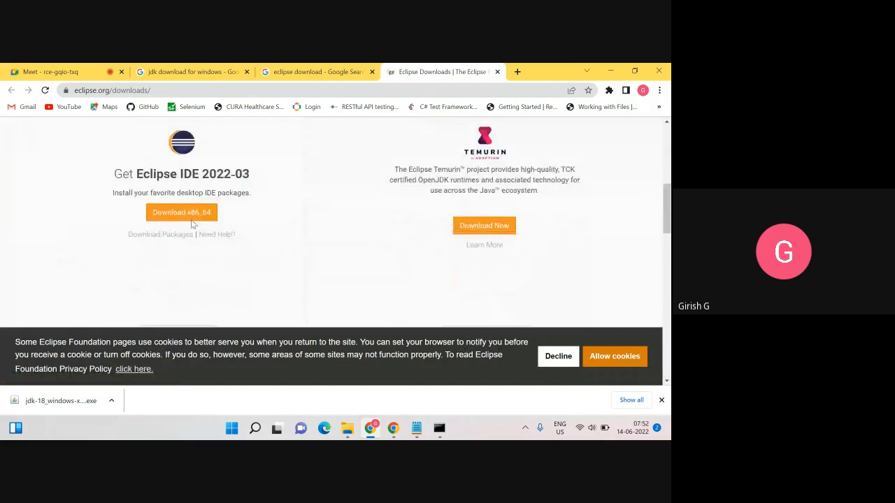
left_click_drag(120, 175, 251, 174)
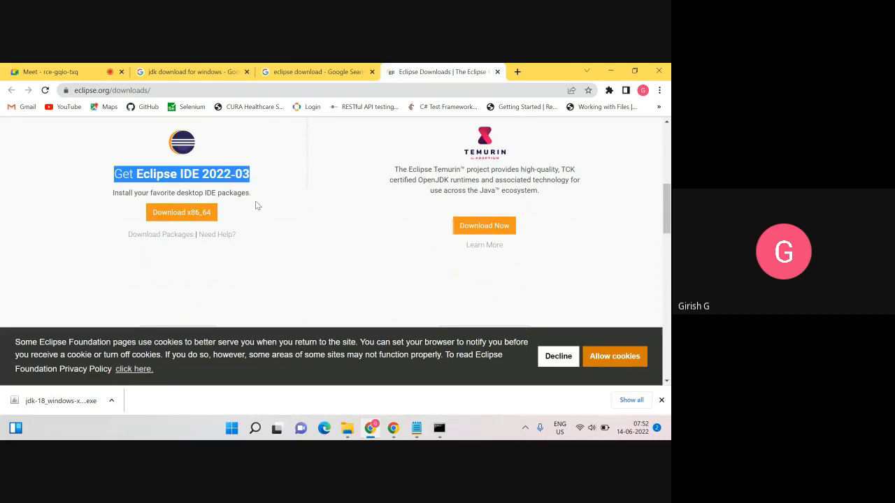
left_click(276, 218)
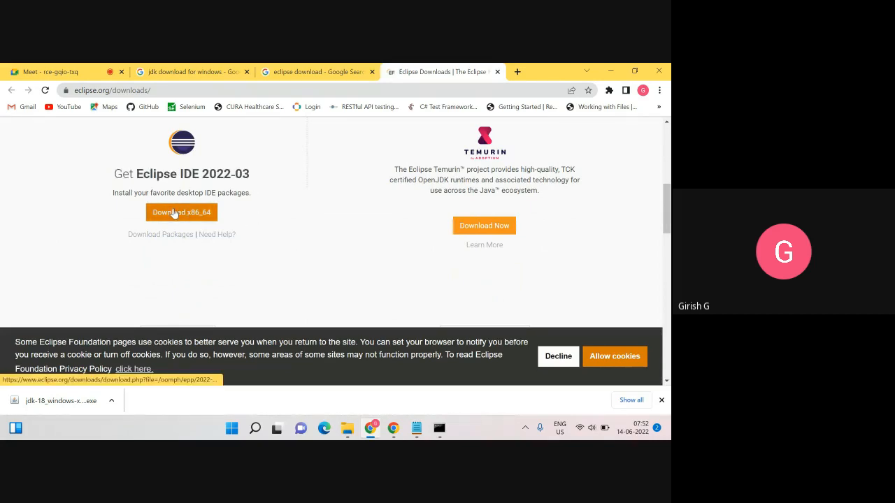
Step: Copy the web address of the Eclipse downloads page and switch to the Links.txt notes in Notepad
left_click(164, 89)
key("ctrl+a")
key("ctrl+c")
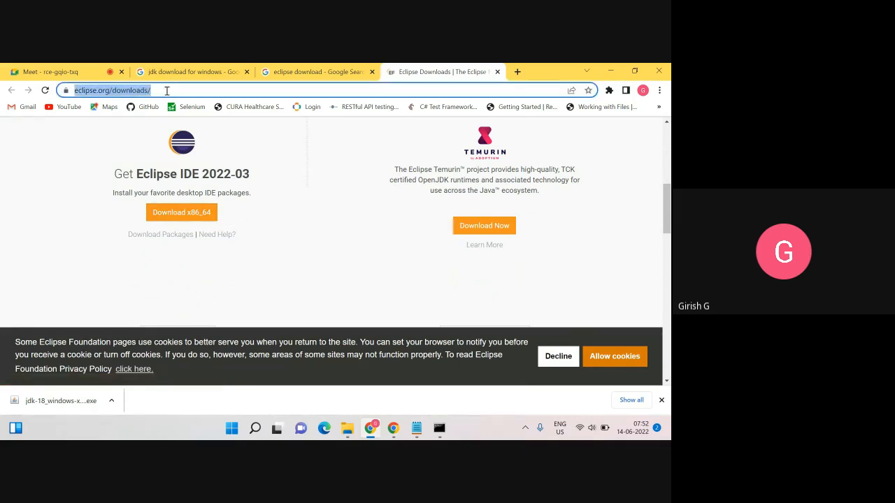
left_click(416, 429)
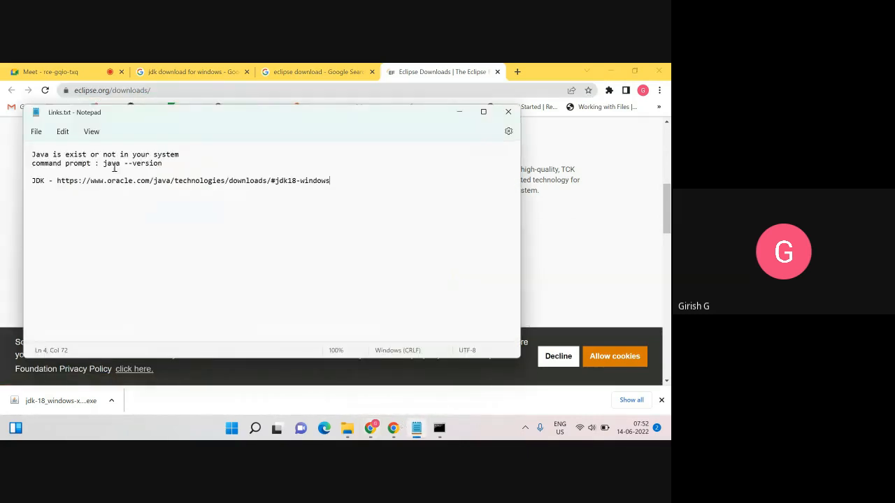
key("Return")
key("Return")
type("Eclipse -2022")
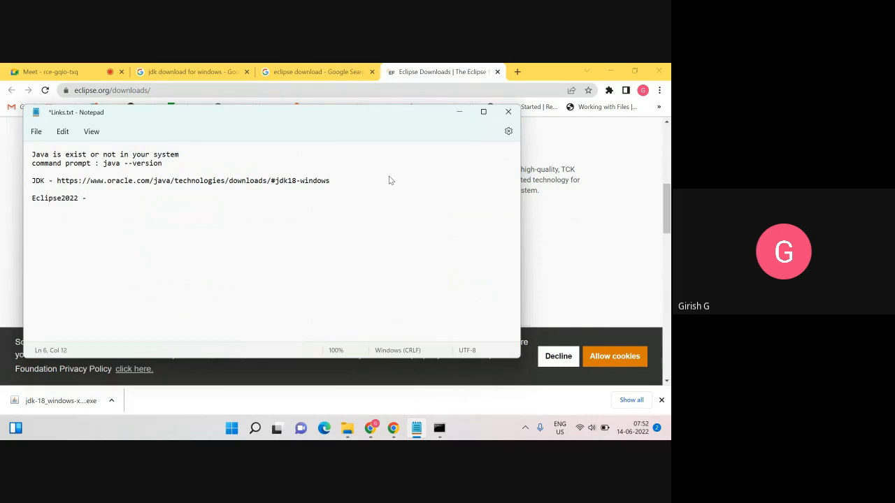
type("-03")
key("Left")
key("Left")
key("Left")
key("Left")
key("Left")
key("Left")
key("Left")
key("ctrl+v")
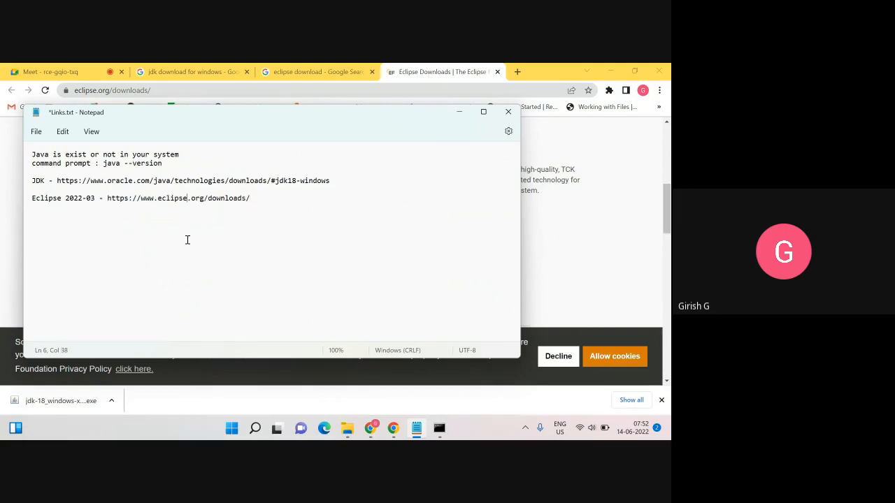
key("ctrl+s")
left_click(459, 114)
Step: Download the x86_64 Eclipse IDE 2022-03 installer, eclipse-inst-jre-win64.exe, from the offered mirror
left_click(168, 217)
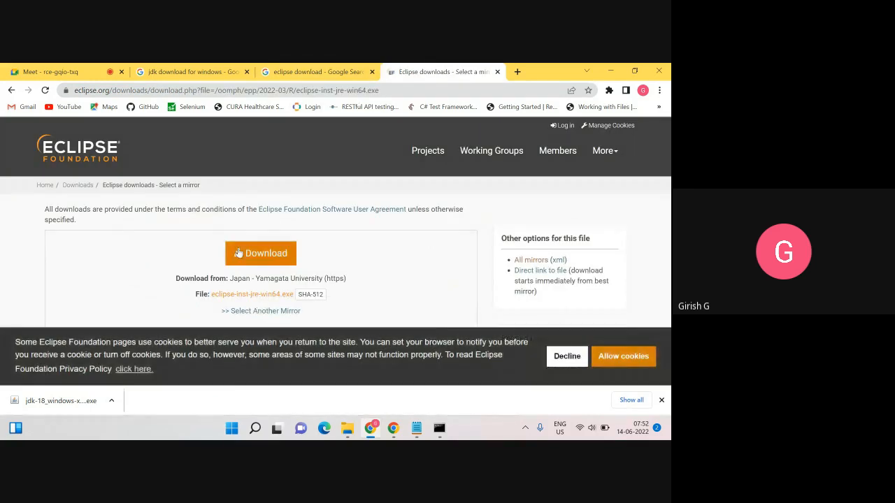
scroll(241, 250, "down", 2)
scroll(242, 252, "up", 2)
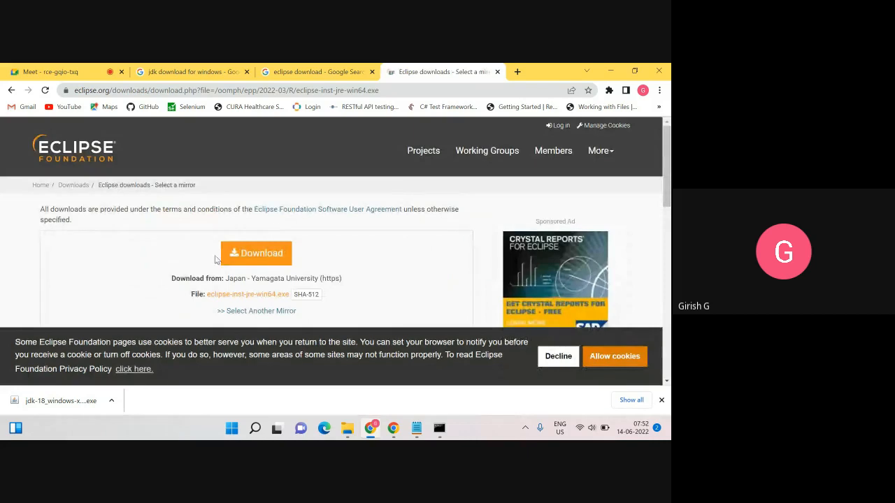
left_click(254, 254)
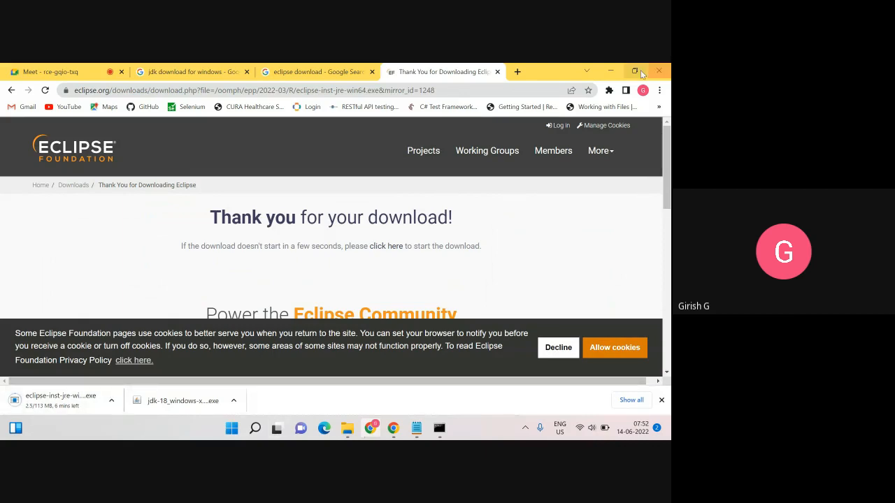
Step: Minimize Chrome and the Command Prompt to reach the desktop while the Eclipse installer downloads
mouse_move(353, 433)
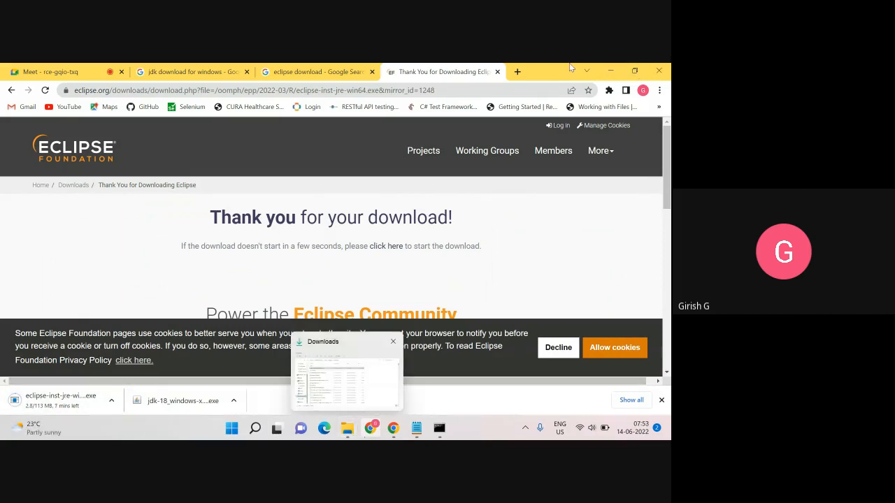
left_click(609, 70)
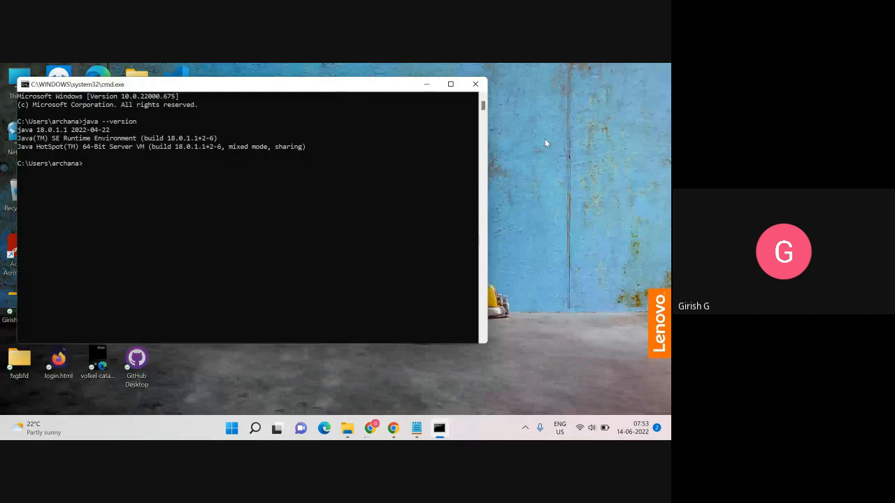
left_click(426, 84)
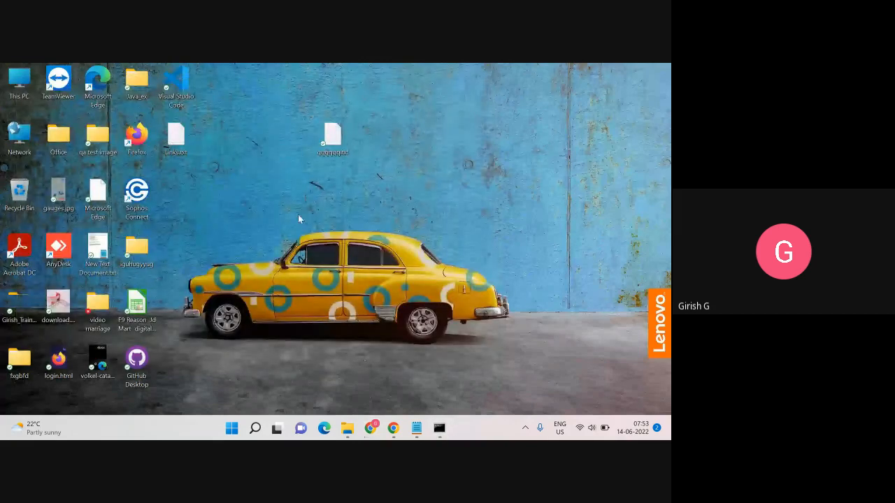
Step: Browse This PC to C:\Program Files\Java, inspect the contents of the jdk-18.0.1.1 folder, and return to the Java folder
double_click(12, 82)
left_click(330, 241)
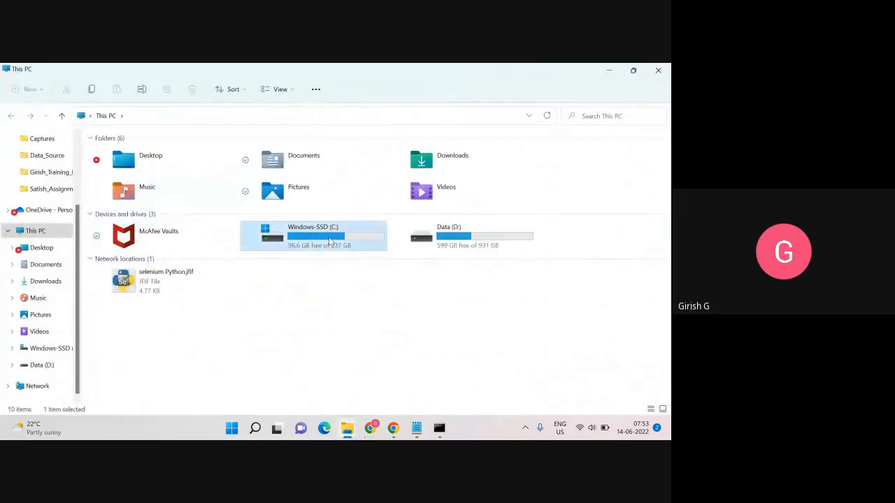
double_click(330, 241)
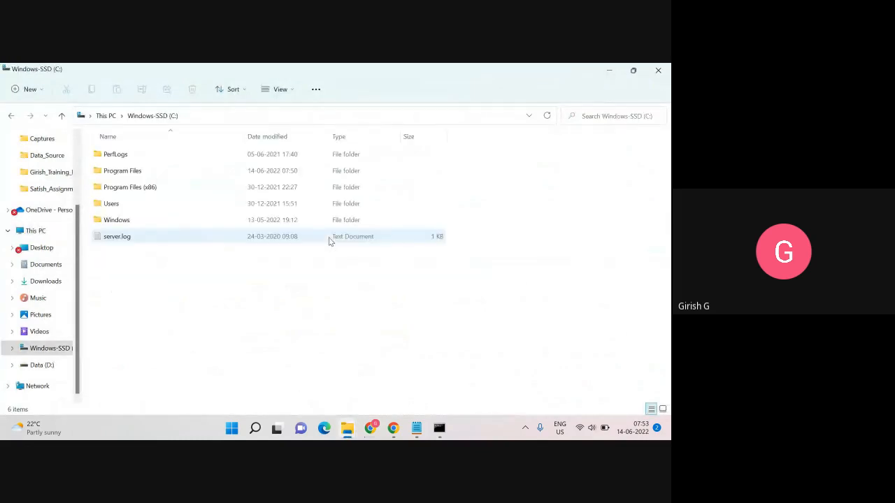
double_click(117, 171)
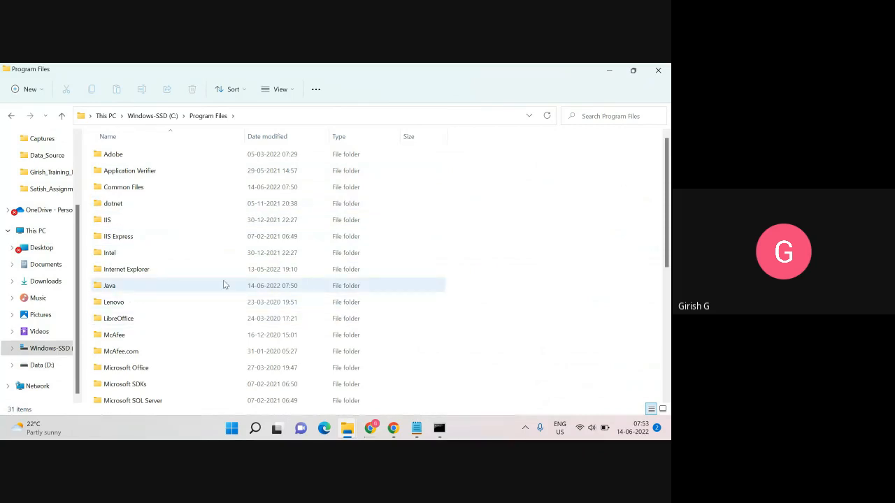
left_click(242, 285)
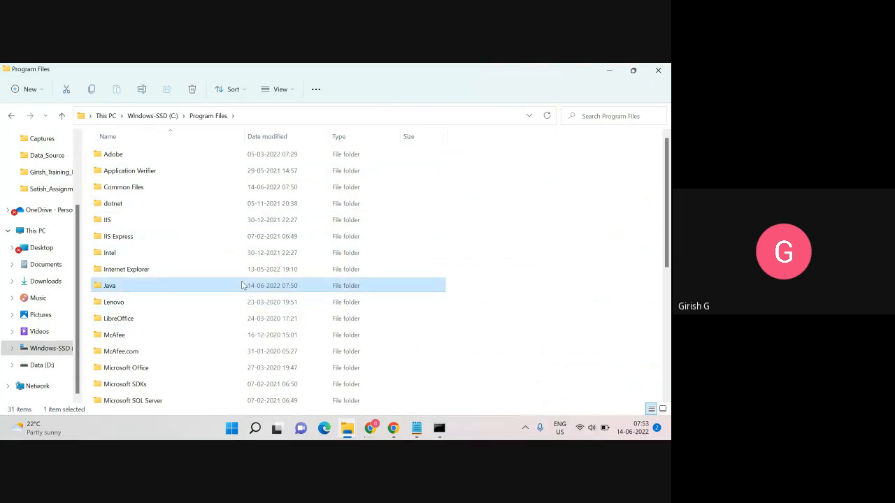
double_click(242, 285)
double_click(120, 155)
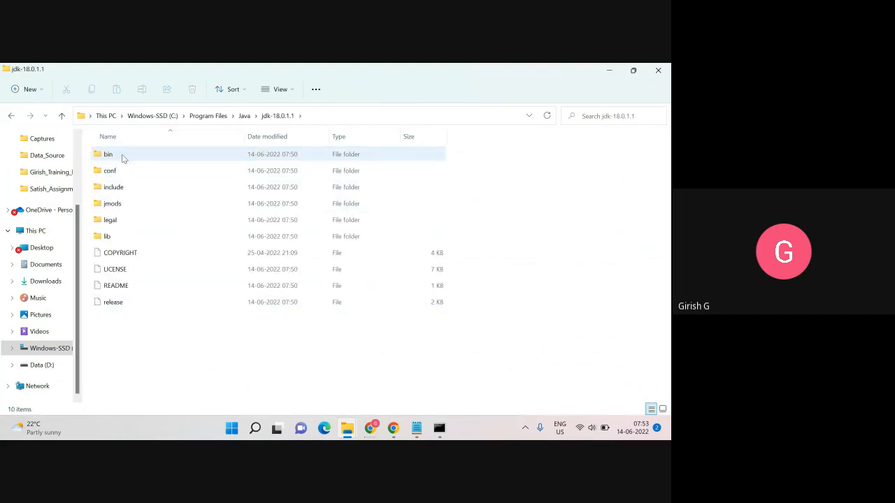
left_click(244, 116)
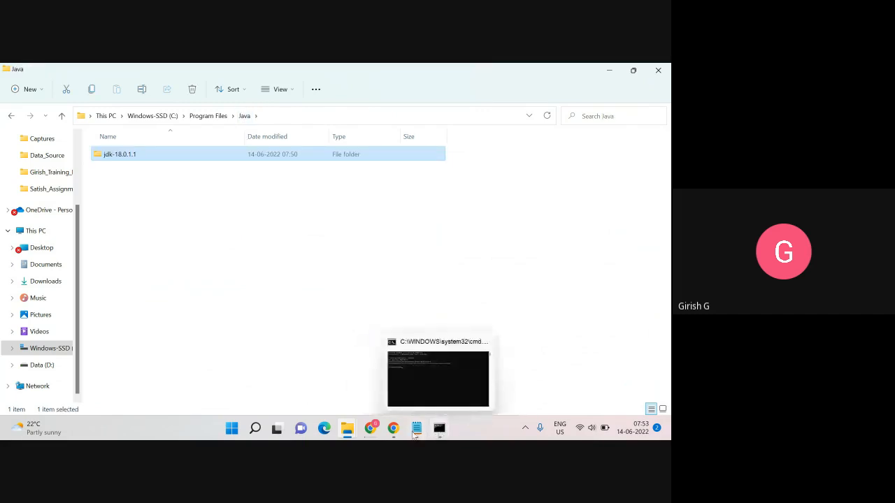
Step: Switch to Chrome to check the Eclipse installer's download progress, and minimize the browser again
mouse_move(402, 437)
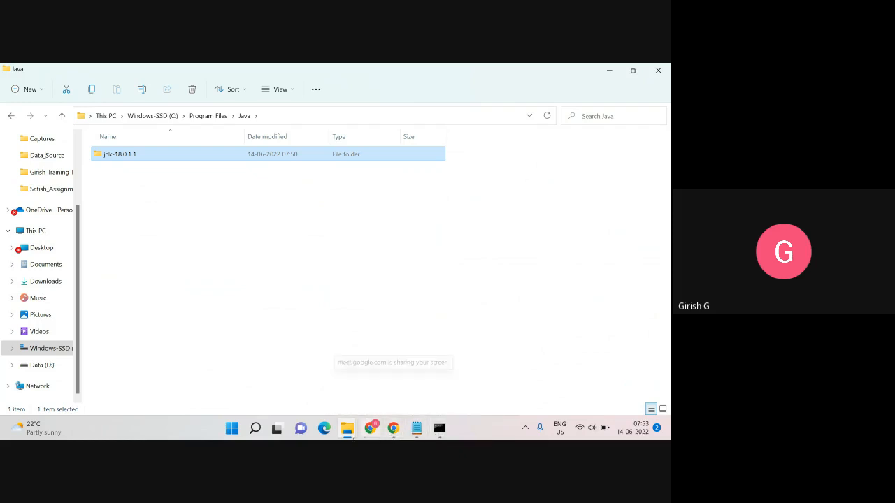
left_click(378, 432)
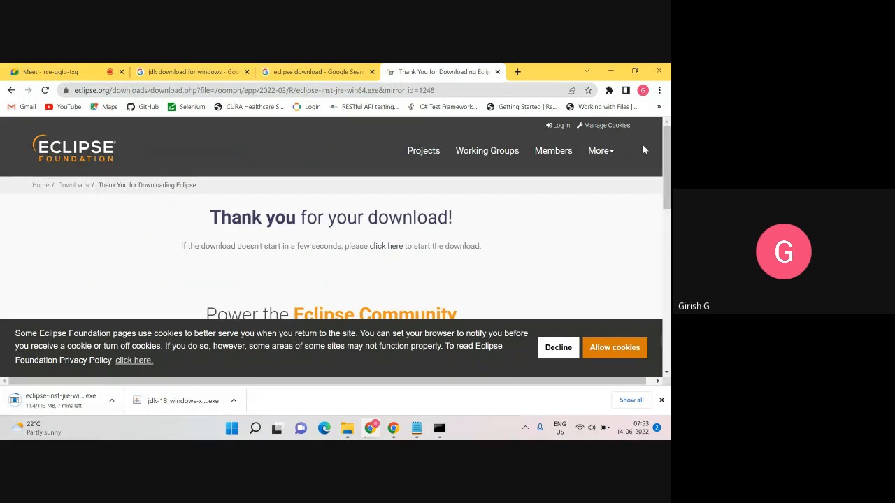
left_click(613, 72)
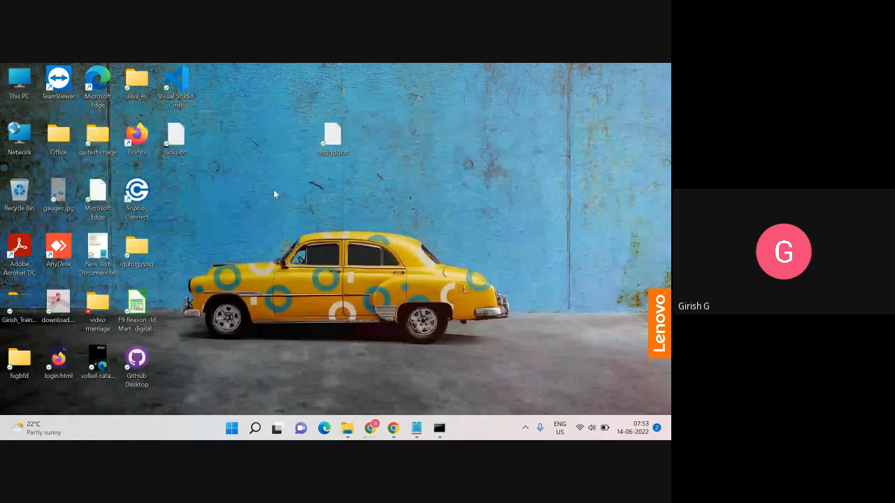
right_click(274, 190)
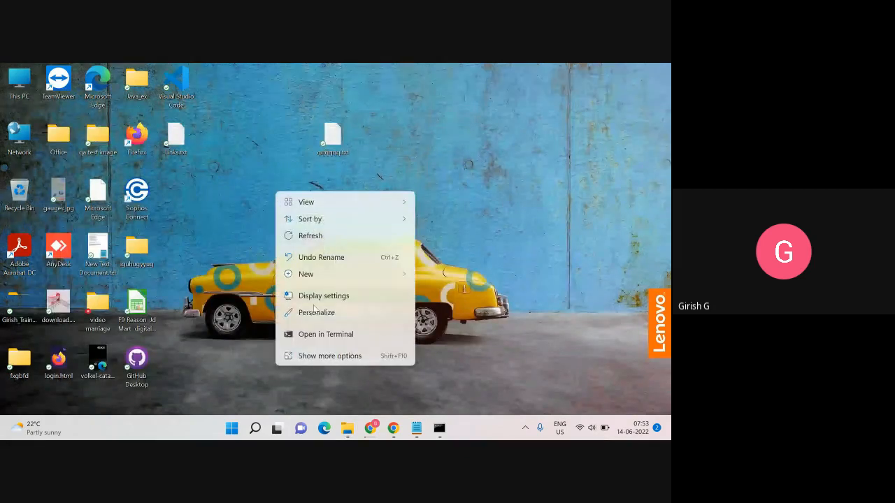
mouse_move(342, 275)
left_click(470, 180)
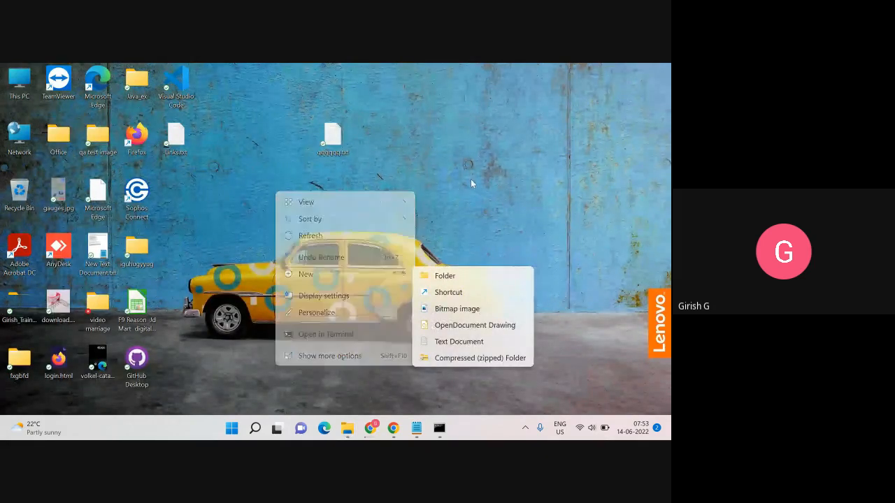
Step: Create a new folder named Java_Demo on the desktop
right_click(272, 205)
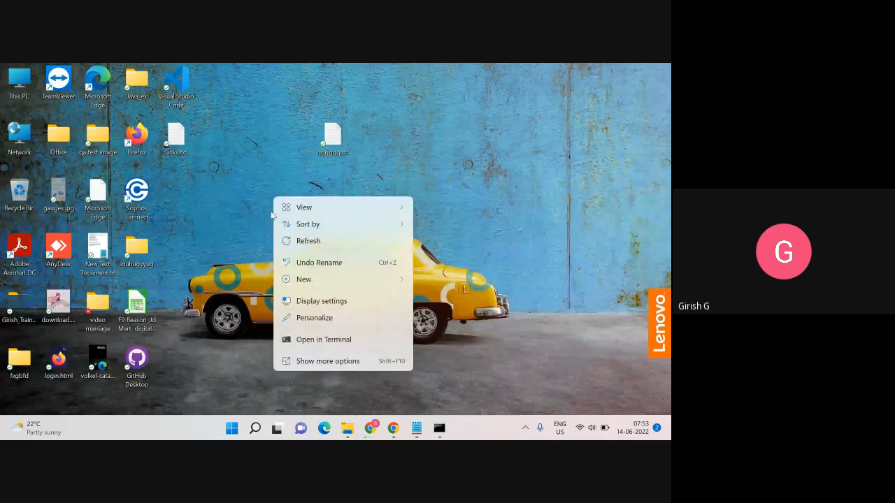
mouse_move(311, 279)
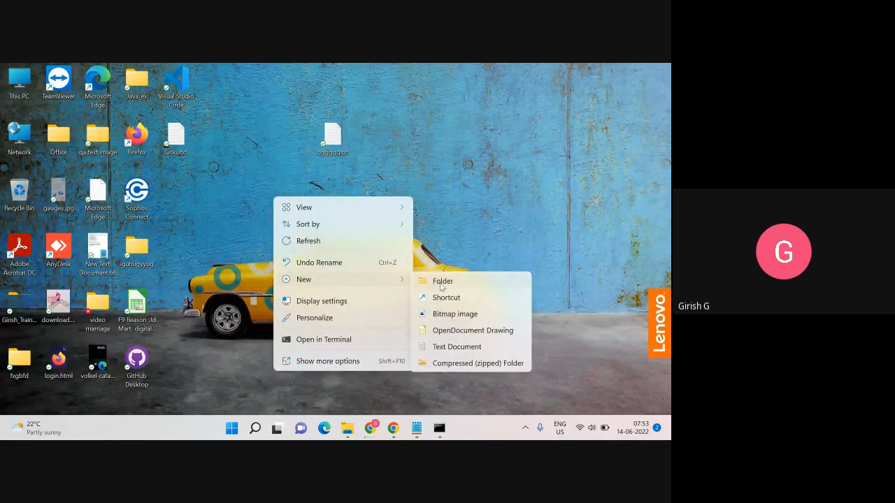
left_click(441, 286)
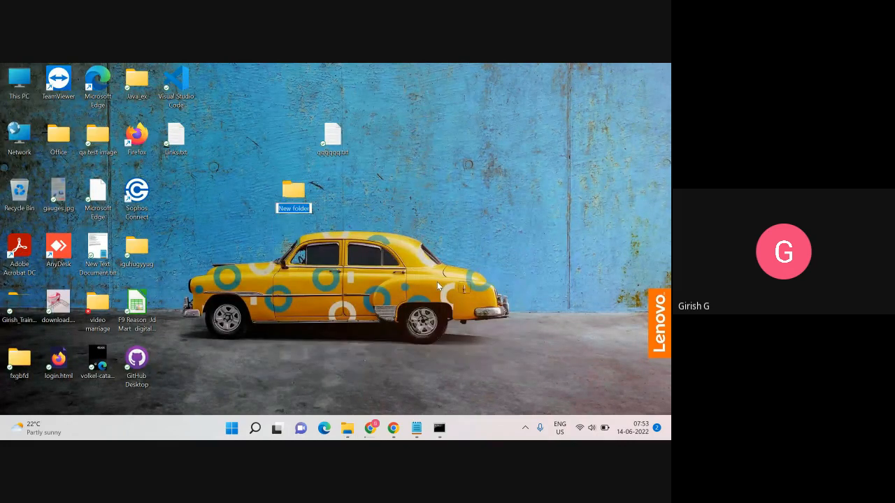
type("JAva")
key("BackSpace")
key("BackSpace")
key("BackSpace")
key("BackSpace")
type("Java_Demo")
key("Return")
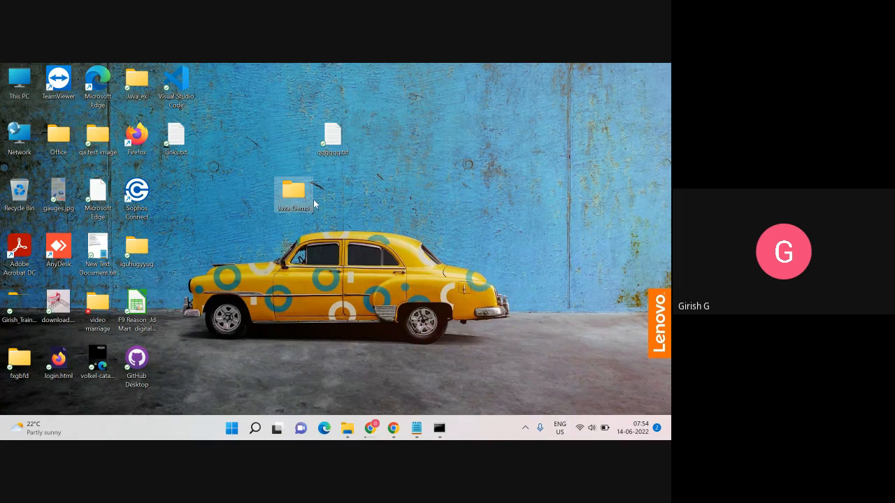
Step: Create a new text document in the Java_Demo folder and name it Welcome.java, accepting the extension change
double_click(294, 195)
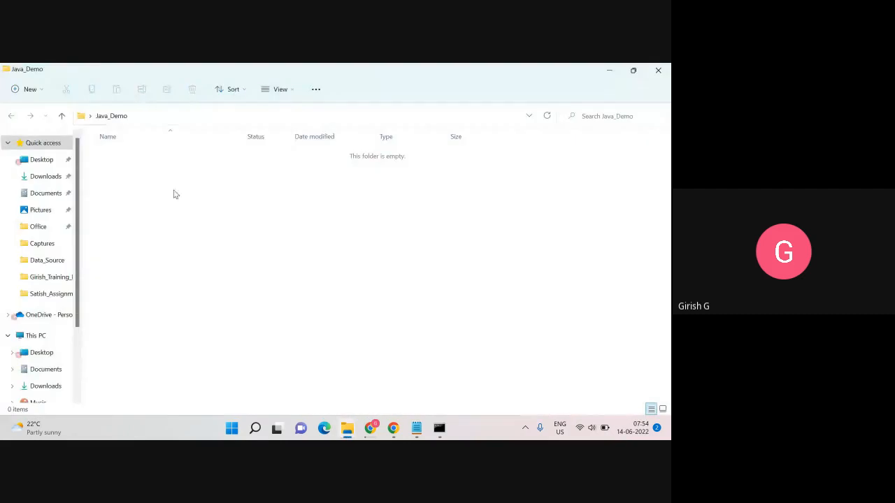
right_click(183, 184)
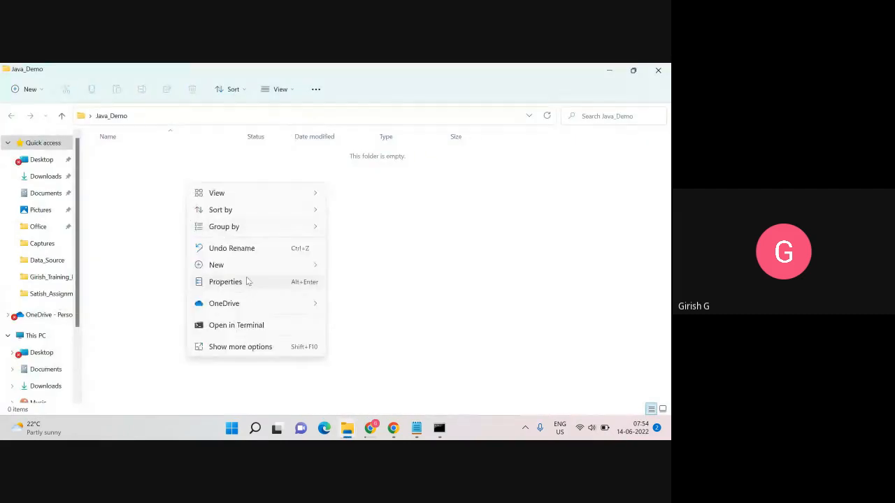
mouse_move(251, 267)
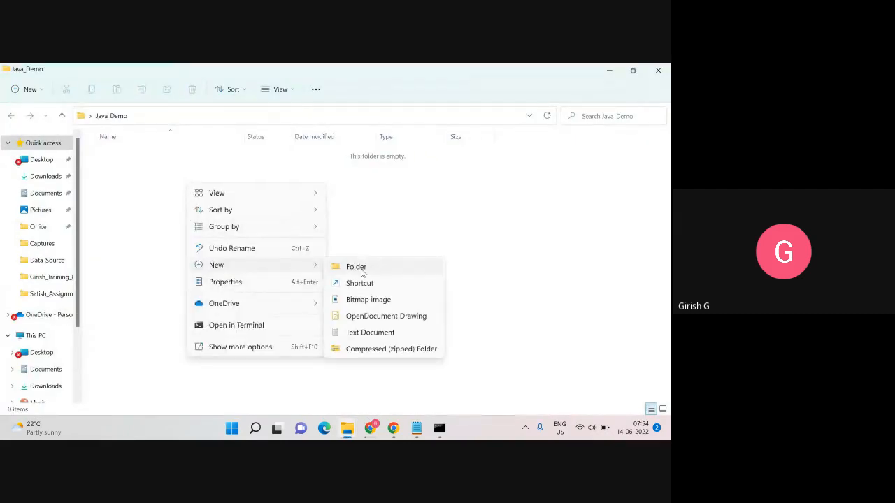
left_click(370, 332)
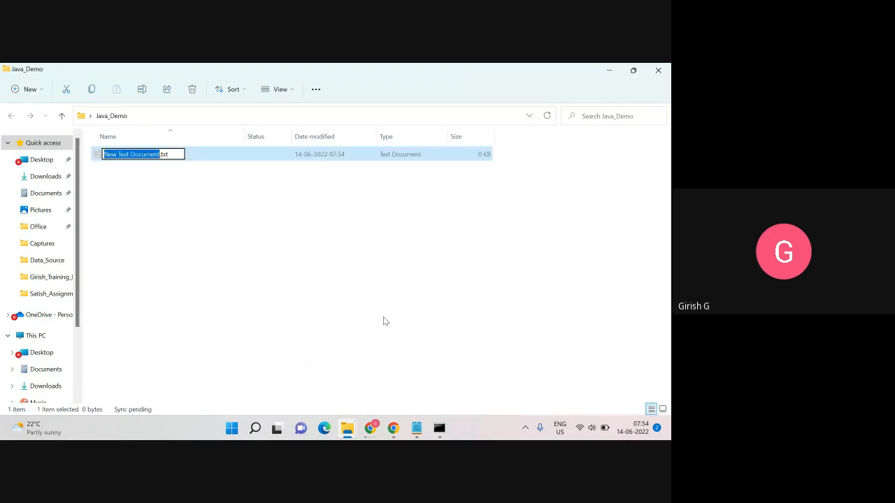
key("BackSpace")
type("Welco")
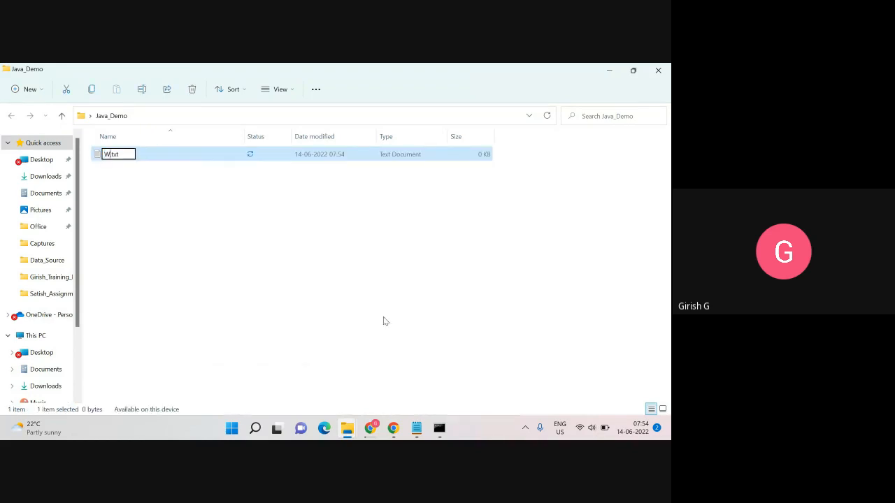
type("me")
key("BackSpace")
key("BackSpace")
key("BackSpace")
type("java")
key("Return")
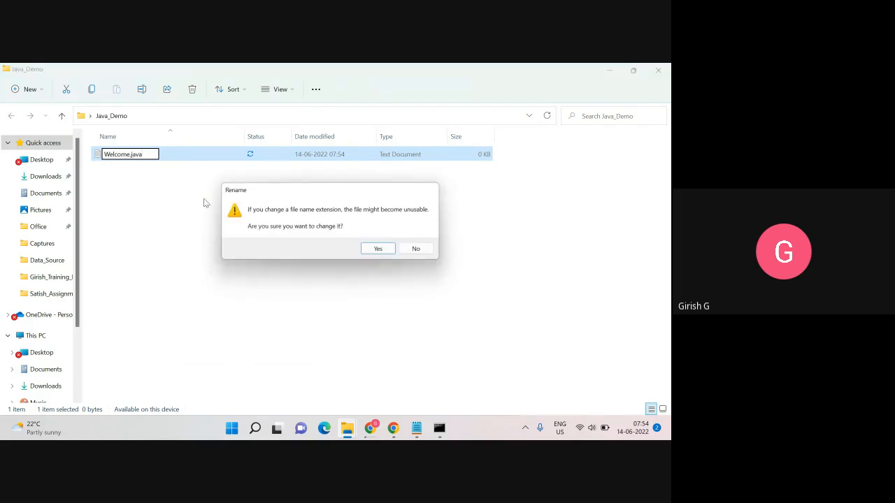
left_click(378, 250)
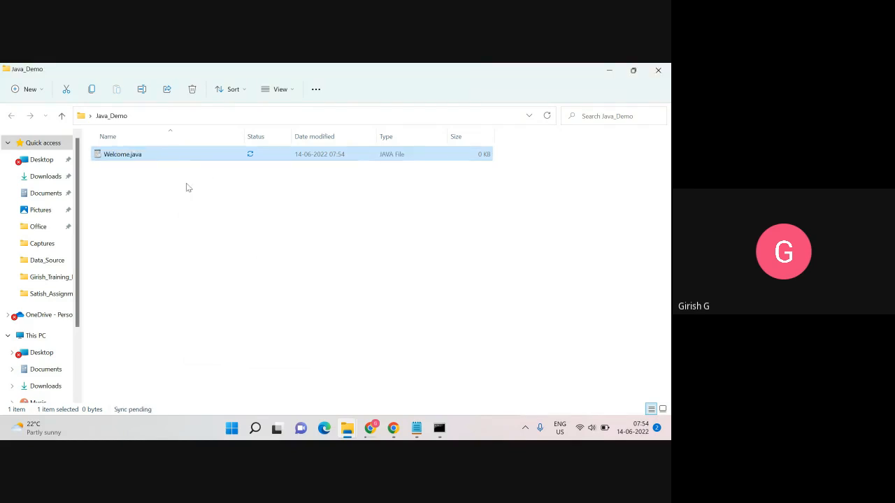
Step: Open Welcome.java in WordPad and declare class Welcome with its opening and closing braces
double_click(120, 156)
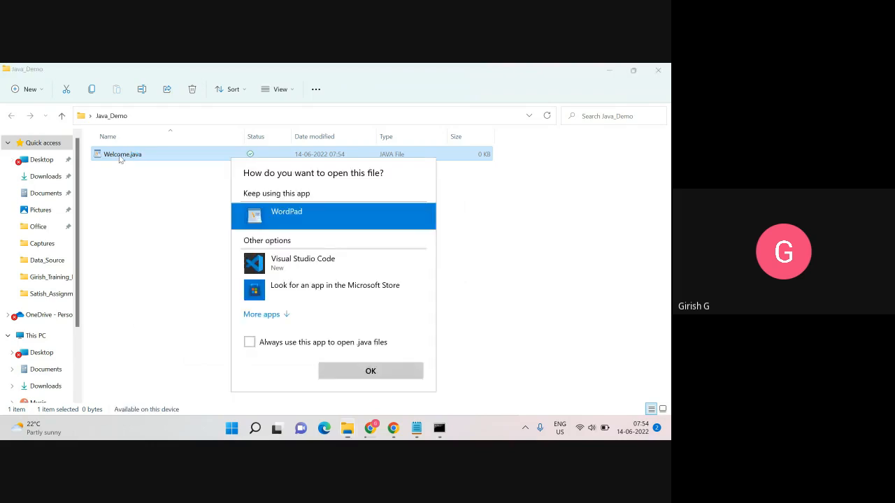
left_click(364, 371)
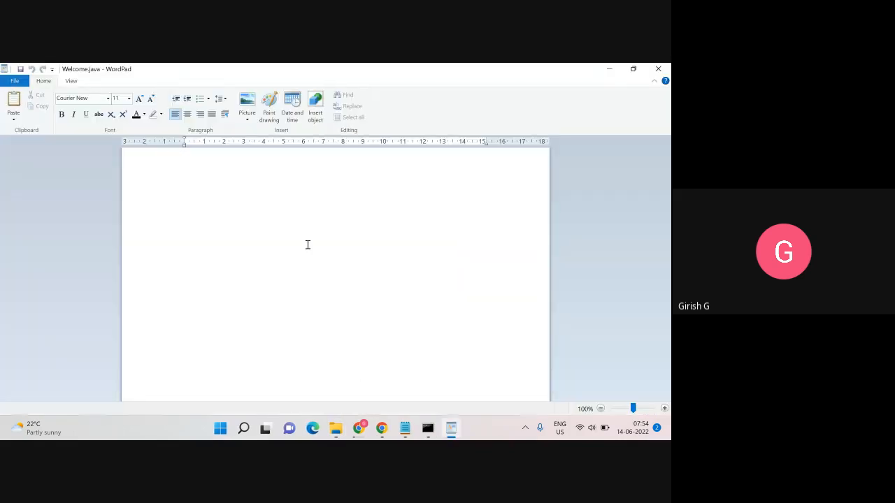
type("cl")
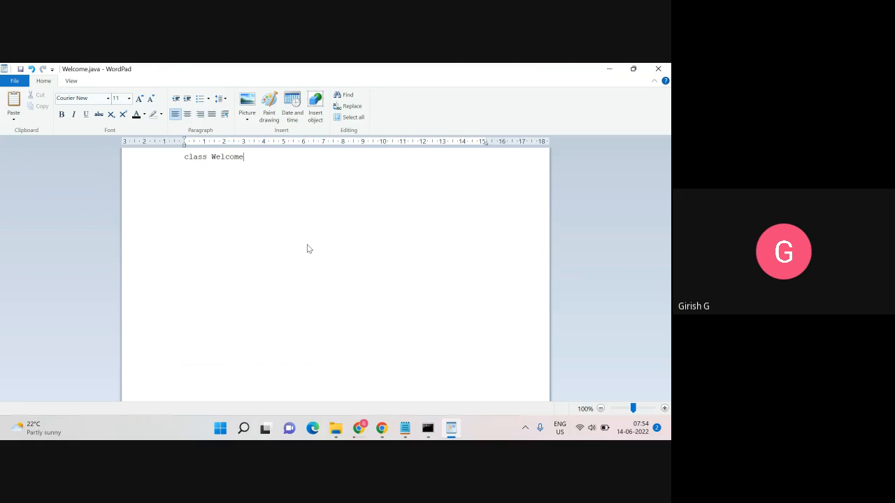
type("ass Welcome")
key("Return")
left_click(228, 158)
left_click(207, 175)
Step: Add the method public static void main(String[] args) with its own braces, indented inside the Welcome class
type("public")
type("ring[] ")
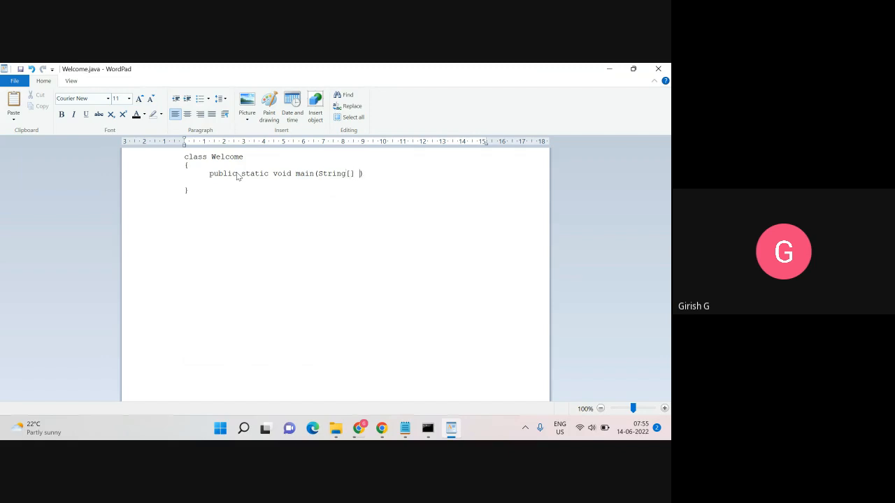
type("args")
key("Tab")
key("Return")
key("Tab")
key("Up")
Step: Add System.out.println("Hello World"); inside the main method, save Welcome.java, and close WordPad
type("System.out.println();")
key("Left")
key("Left")
type("\"\"Hello")
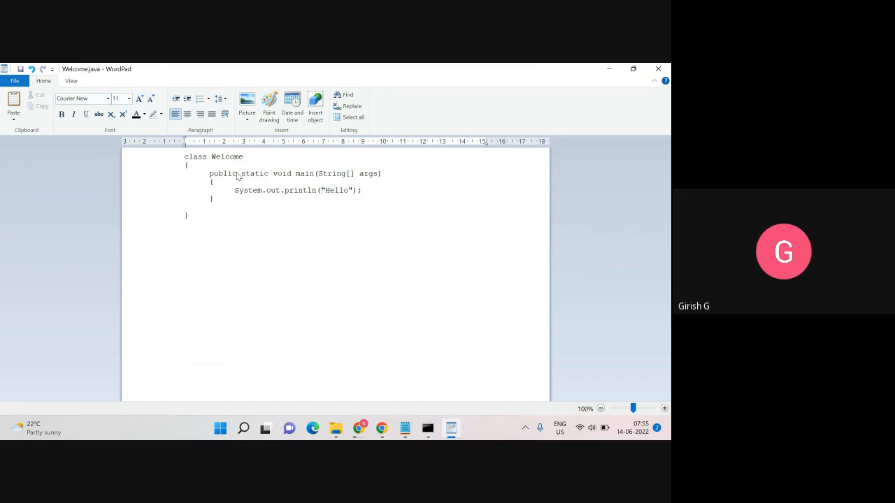
type(" World")
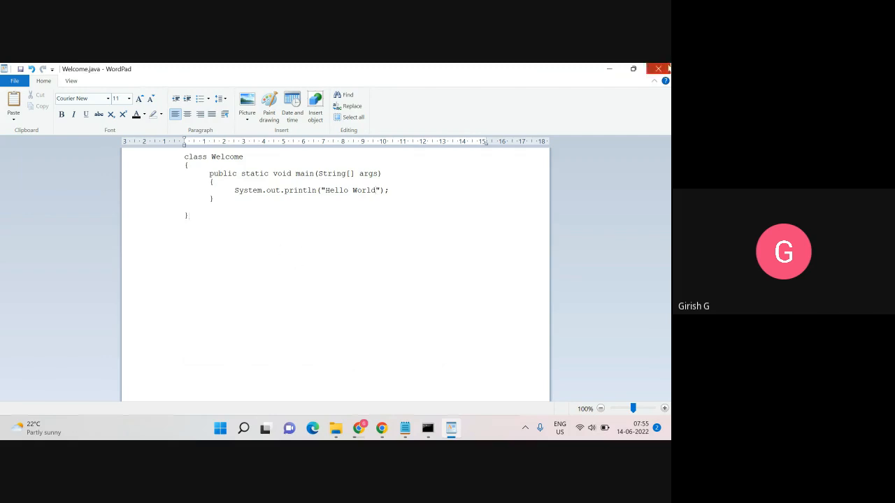
left_click(657, 69)
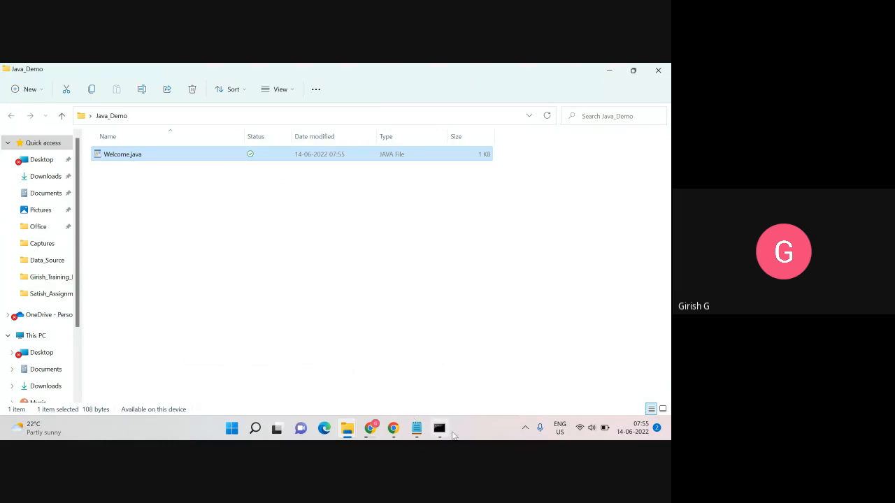
Step: Switch to the Command Prompt and reposition its window so the files in the Java_Demo folder stay visible
left_click(439, 429)
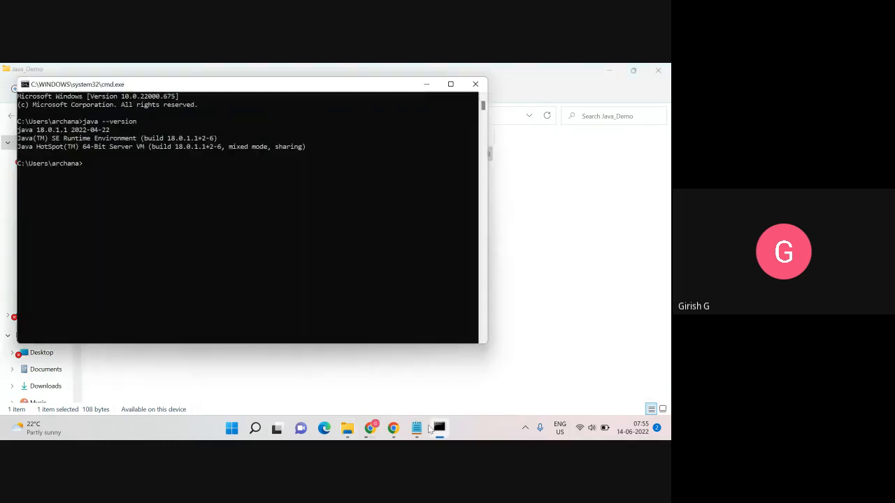
left_click_drag(294, 87, 512, 156)
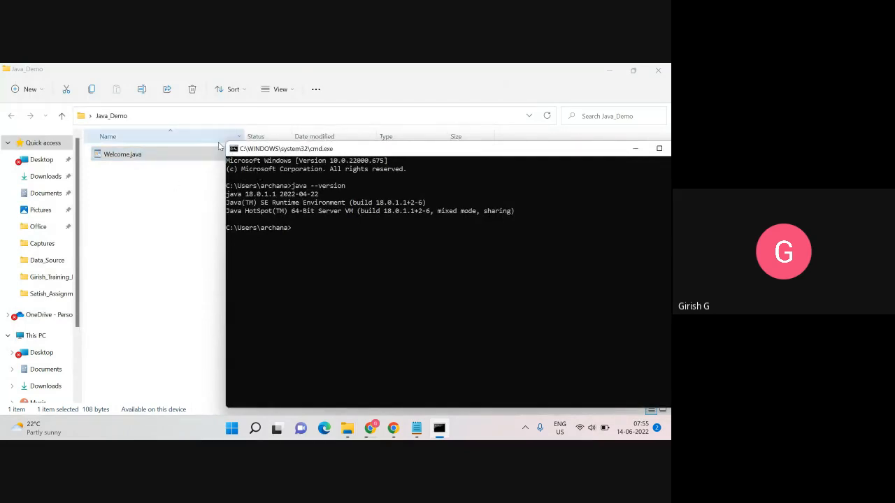
left_click_drag(227, 144, 275, 143)
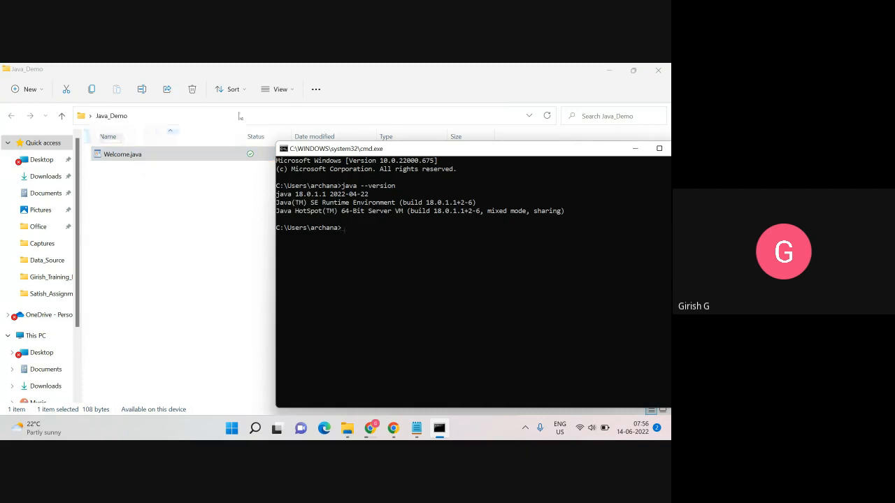
Step: Copy the Java_Demo folder's path from File Explorer and change the Command Prompt's directory to it with cd
left_click(267, 116)
key("ctrl+c")
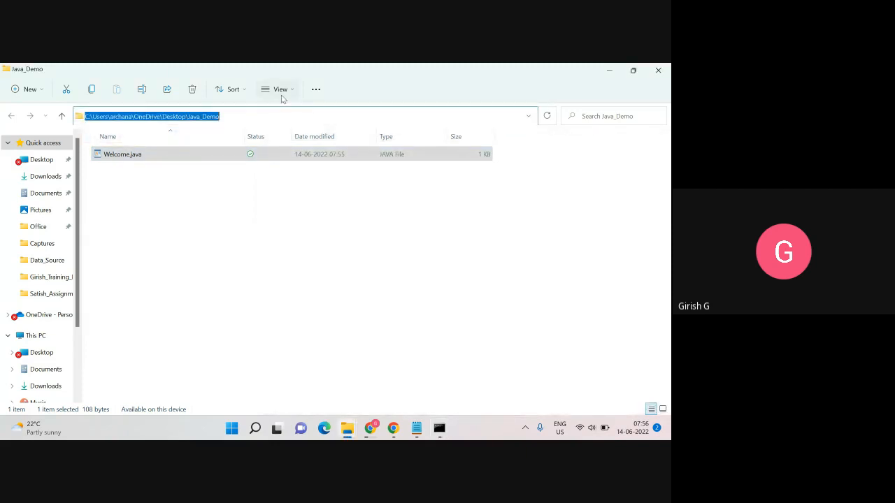
left_click(440, 427)
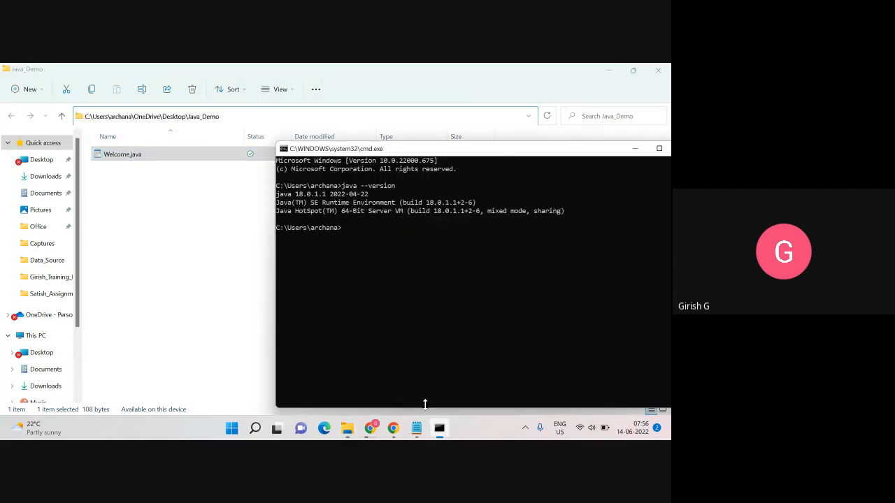
type("cd")
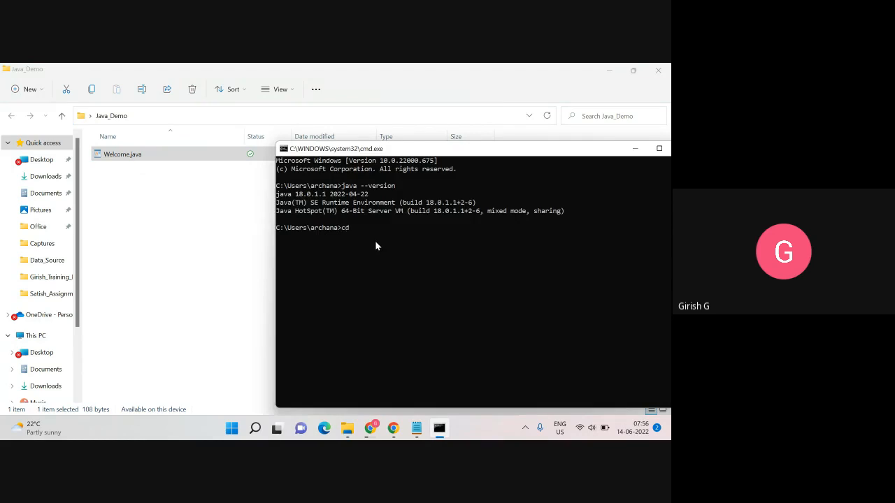
key("ctrl+v")
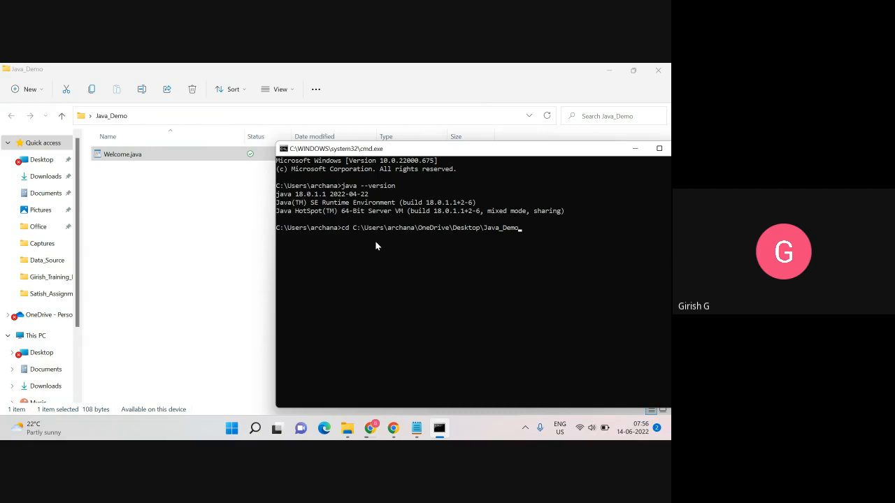
key("Return")
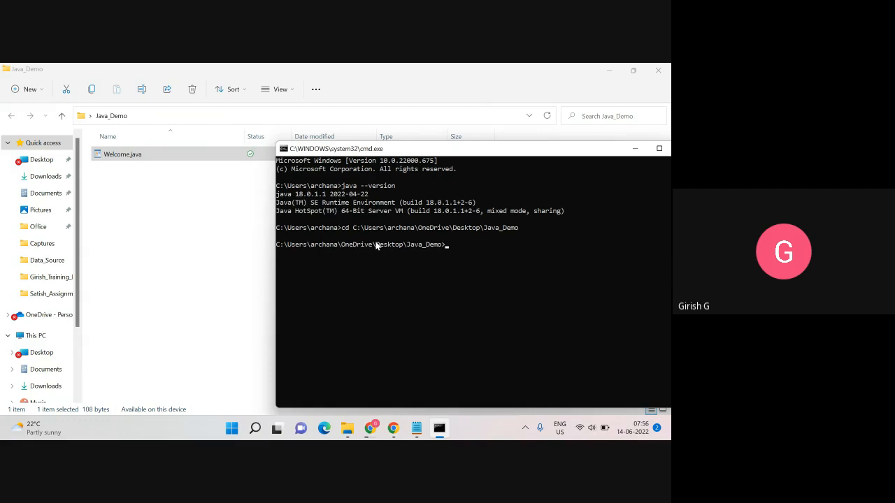
left_click(412, 245)
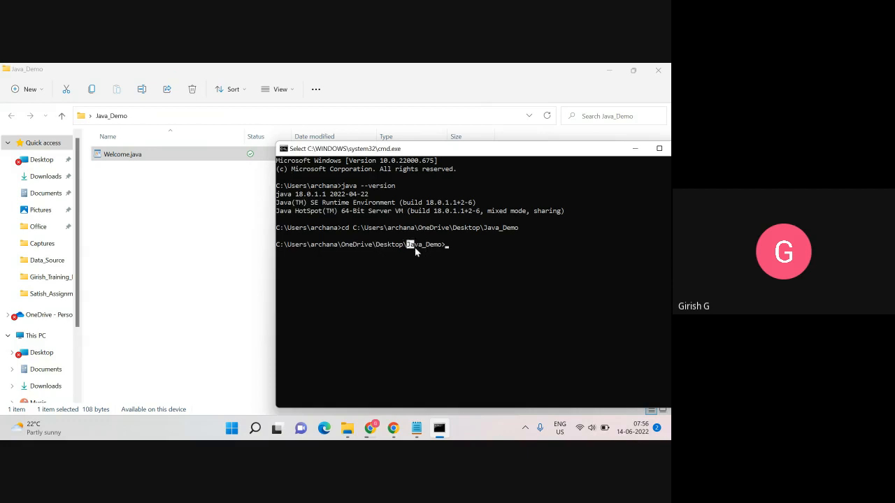
left_click(454, 246)
key("Escape")
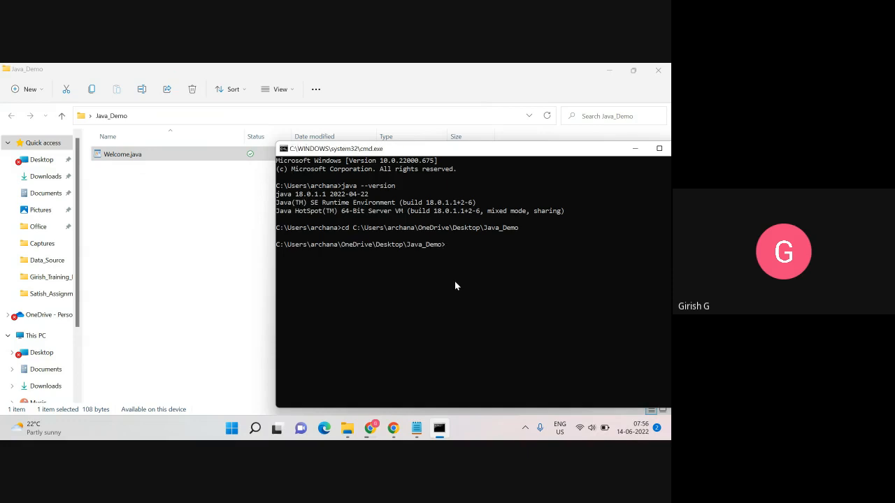
Step: Compile the program by running javac Welcome.java in the Command Prompt, minimizing the Chrome and Links.txt windows
type("java")
type("Welcome.java")
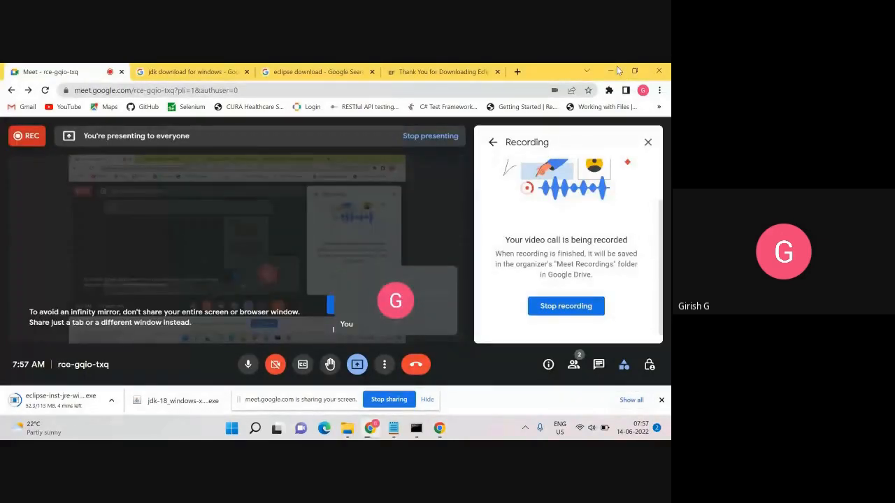
left_click(612, 70)
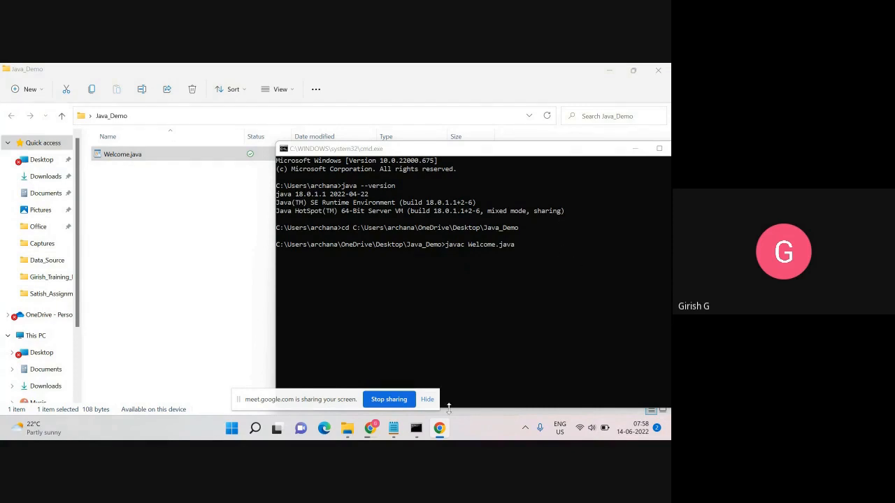
left_click(394, 427)
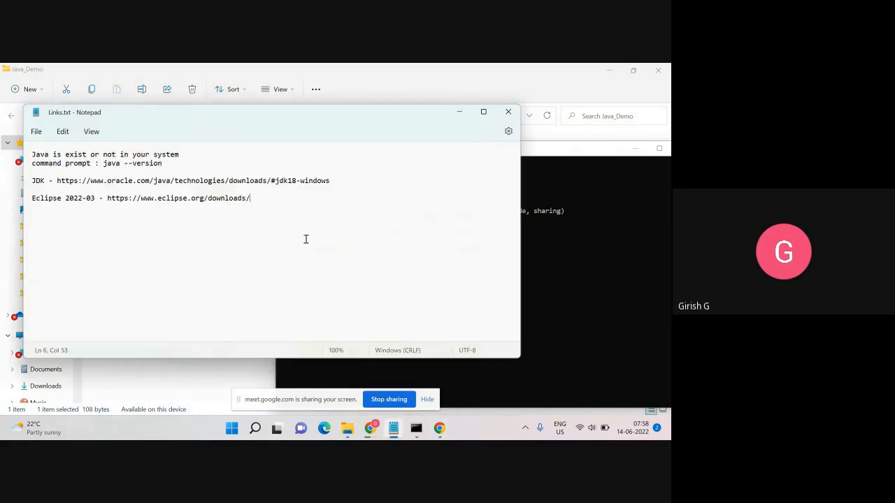
left_click(460, 112)
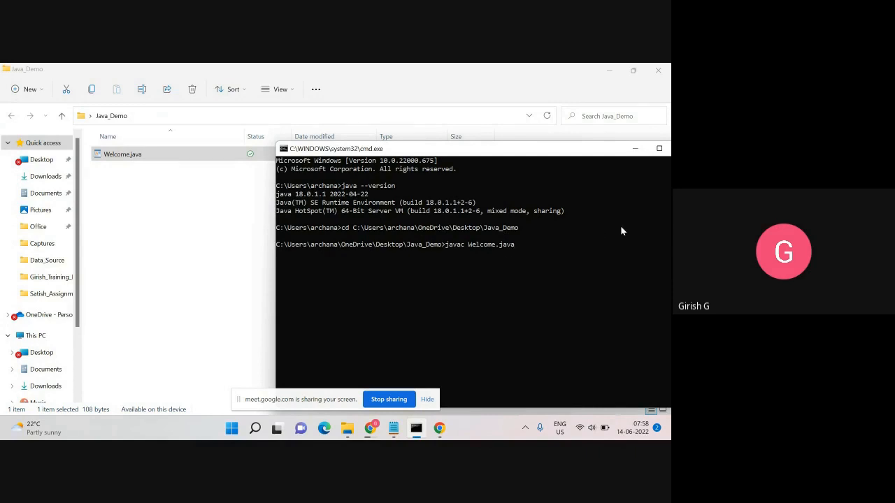
key("Return")
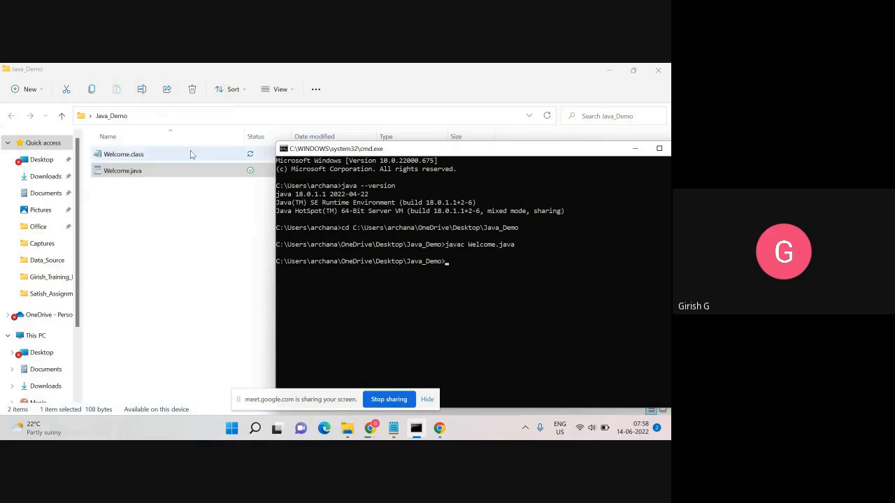
Step: Open the compiled Welcome.class file in Notepad to inspect its contents, and close it
left_click(123, 167)
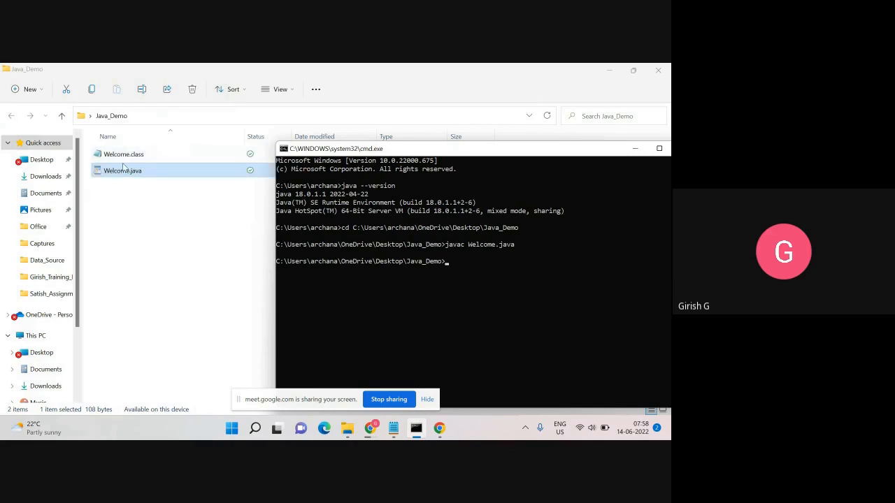
left_click(129, 158)
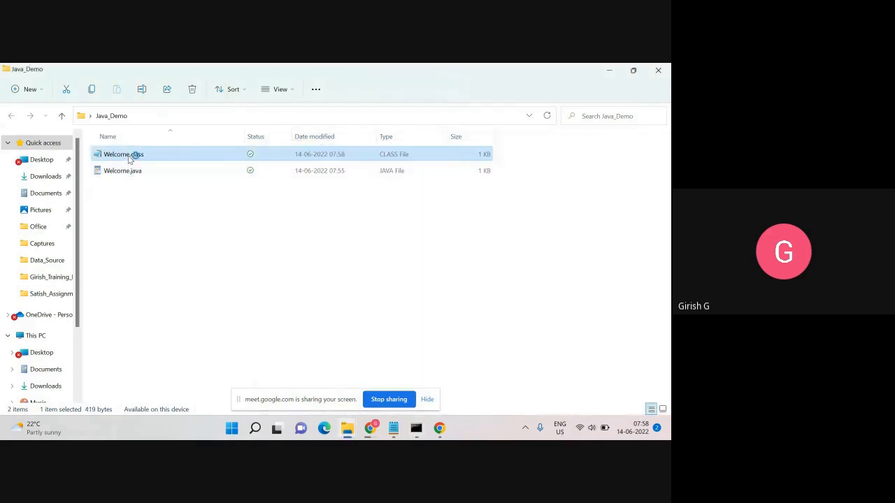
double_click(129, 158)
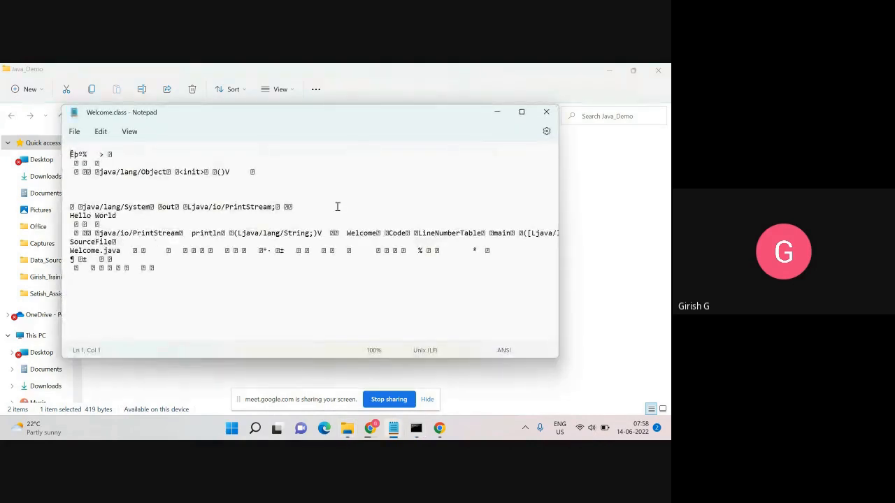
left_click(545, 114)
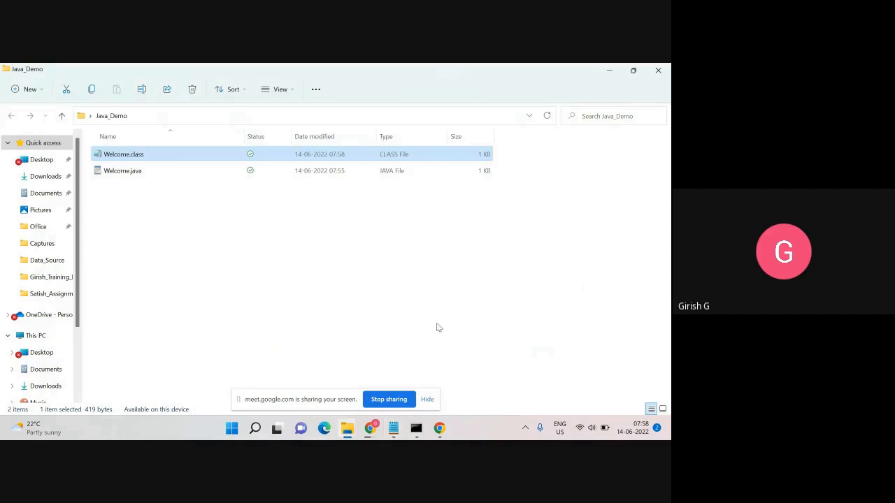
Step: Return to the Command Prompt and run the compiled program with java Welcome
left_click(416, 429)
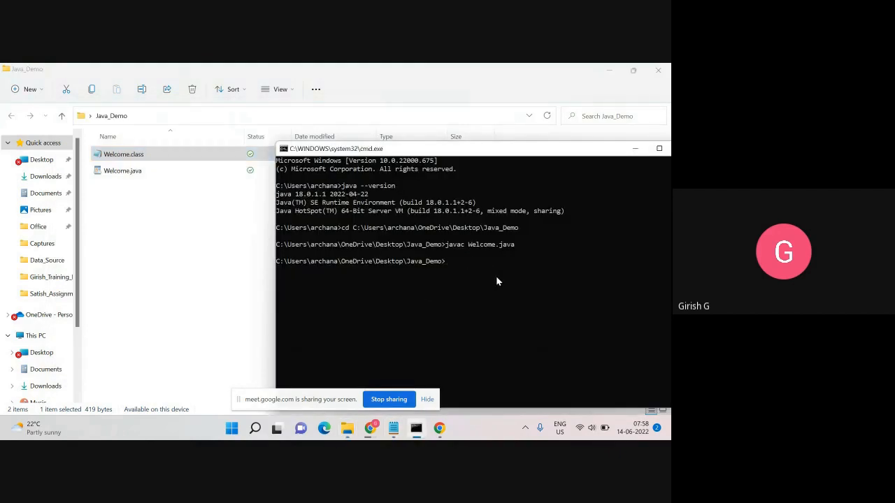
key("Up")
key("BackSpace")
key("BackSpace")
key("BackSpace")
key("BackSpace")
key("BackSpace")
key("Return")
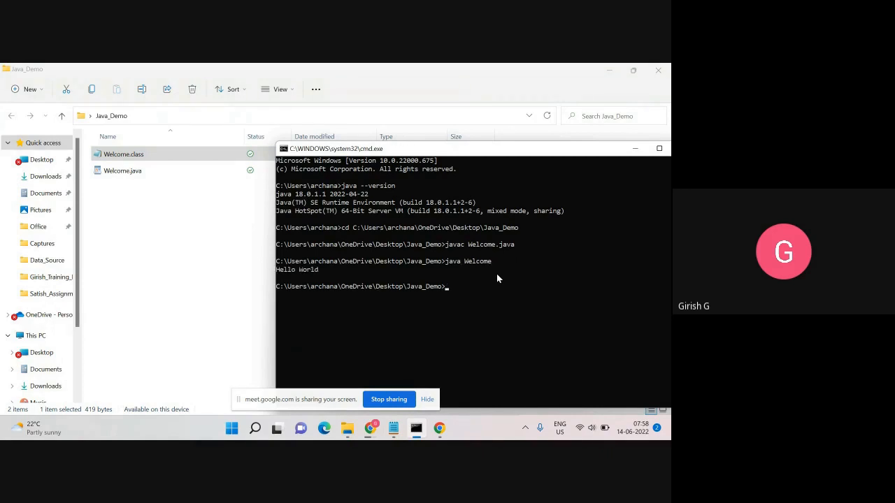
Step: Highlight the Hello World output in the Command Prompt, switch to Chrome and close the Eclipse download page
left_click_drag(326, 270, 278, 275)
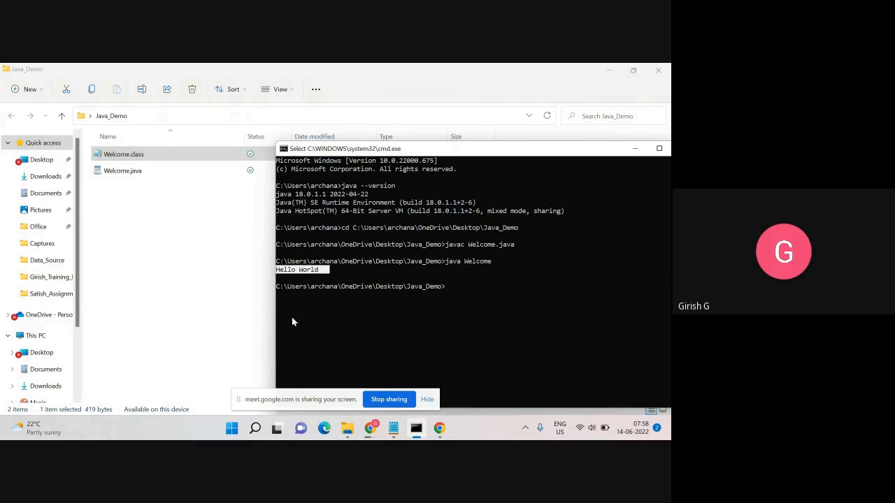
mouse_move(365, 432)
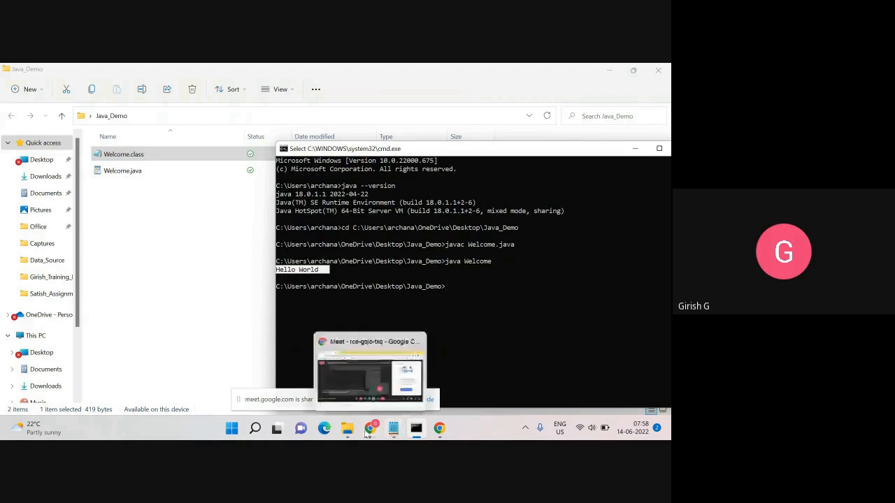
left_click(370, 435)
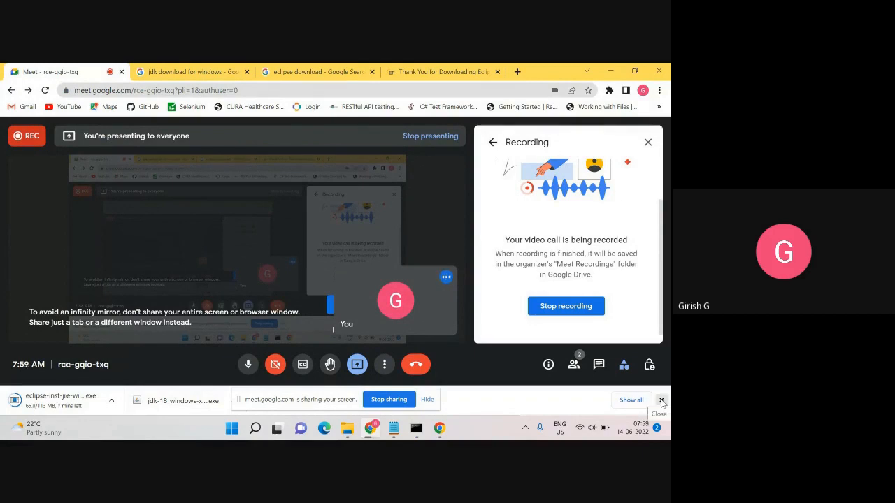
left_click(438, 69)
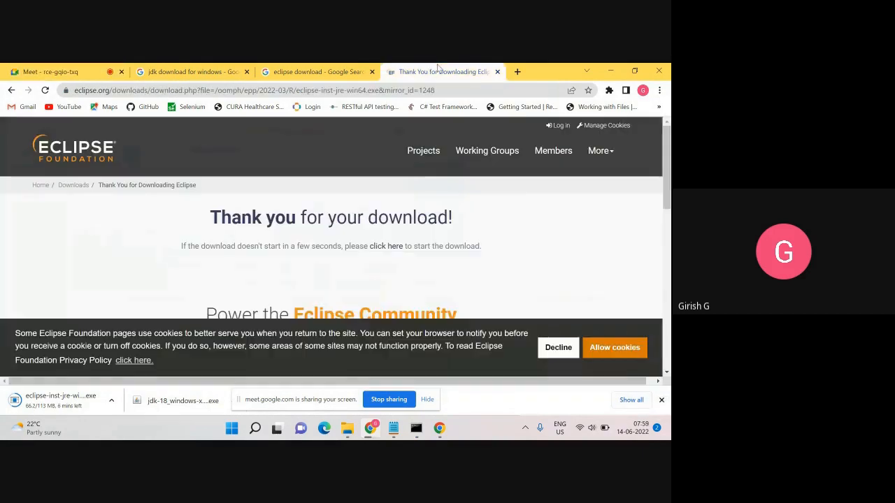
left_click(495, 72)
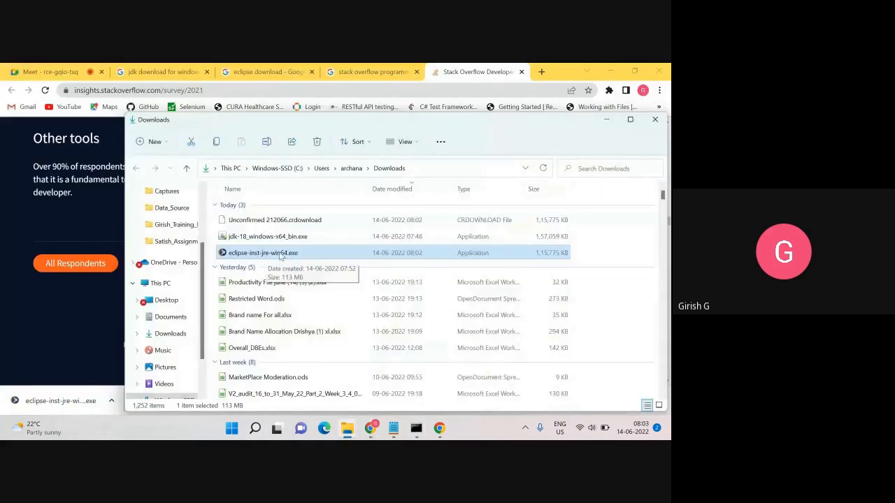
Step: Run eclipse-inst-jre-win64.exe from the Downloads folder, choose to install it anyway, and minimize all other open windows
double_click(257, 254)
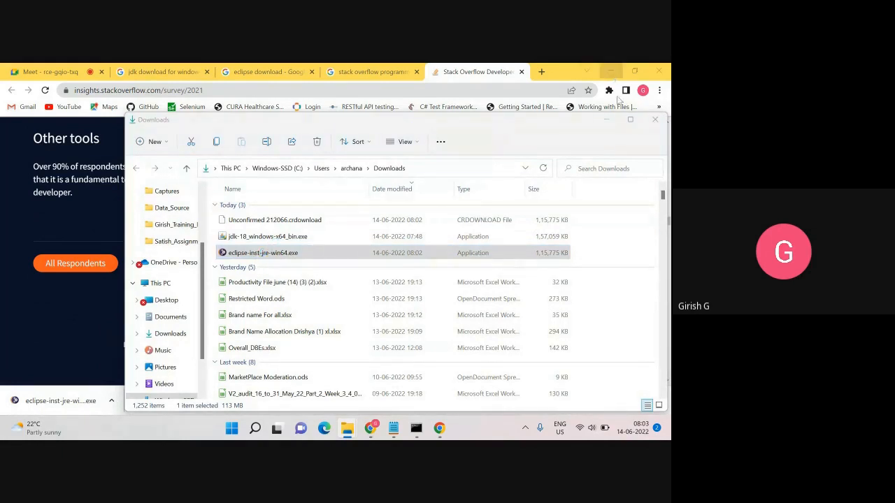
left_click(608, 70)
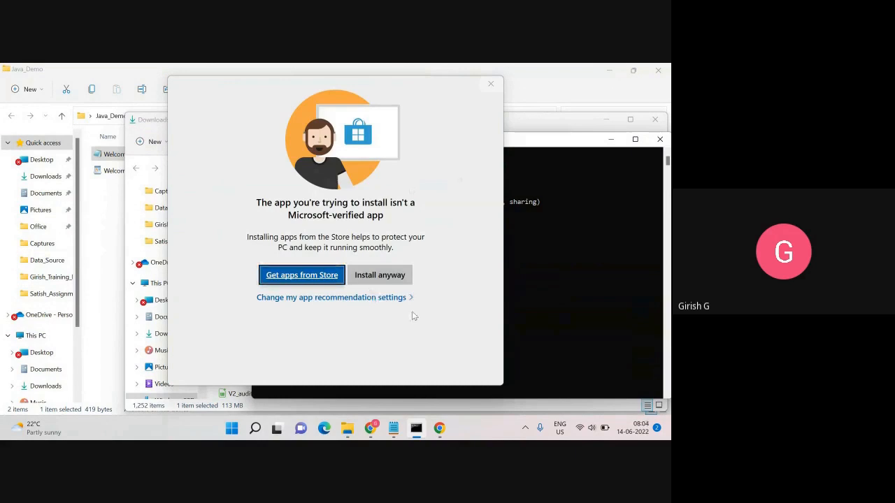
left_click(388, 279)
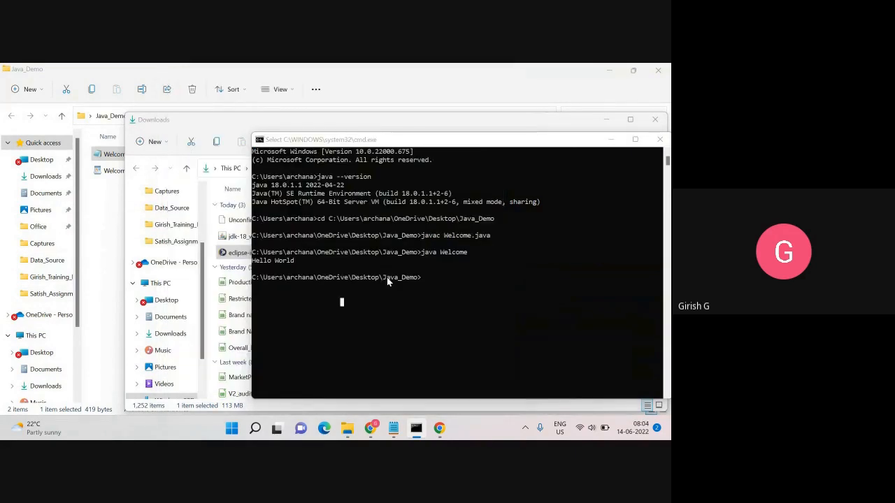
left_click(388, 280)
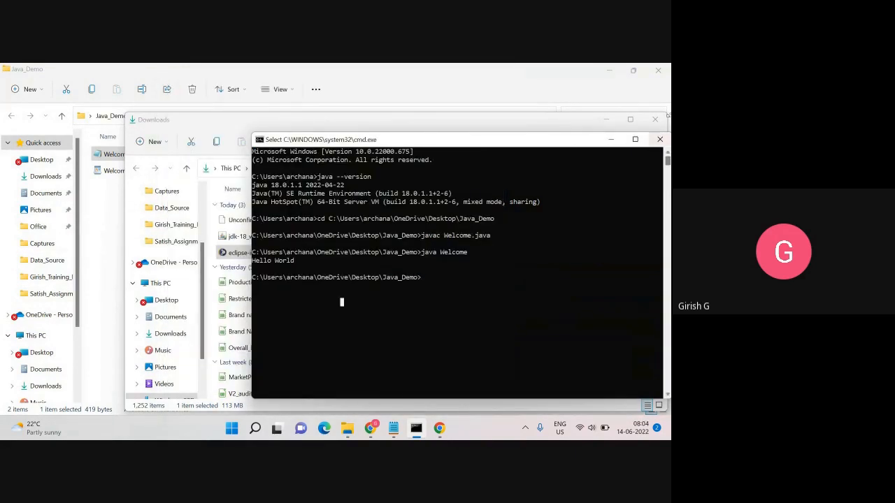
left_click(612, 140)
left_click(606, 119)
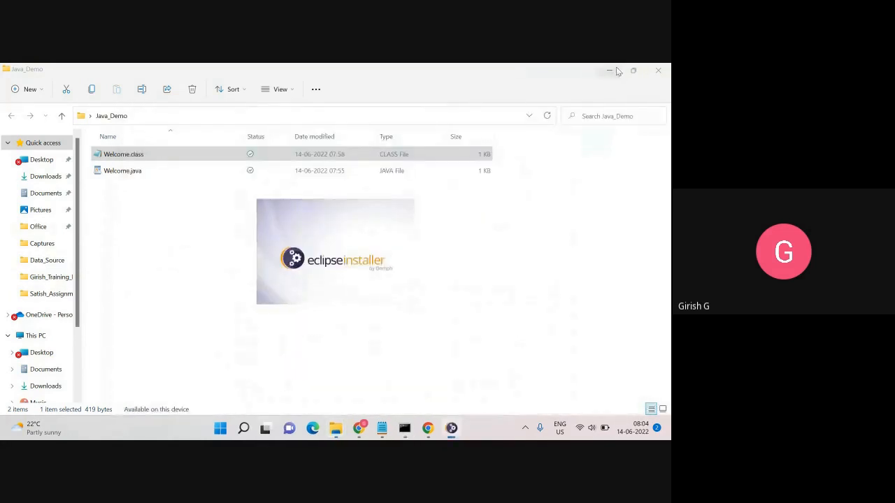
left_click(616, 70)
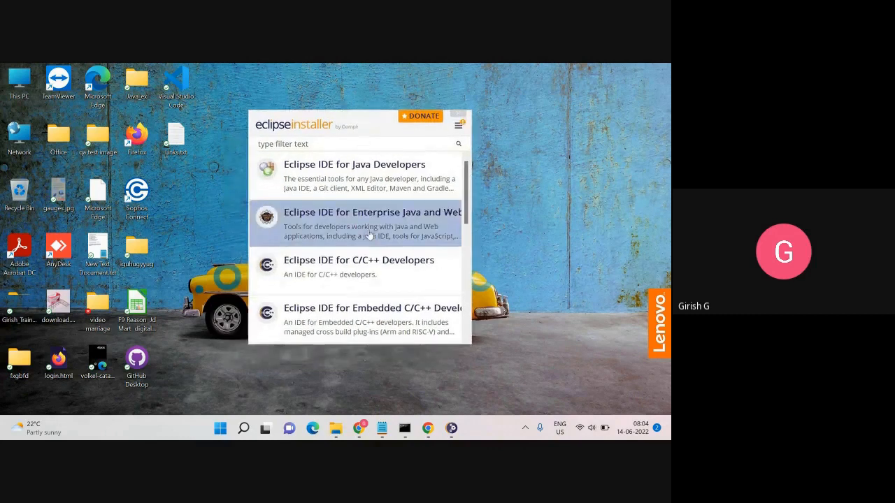
Step: Look through the packages offered in the Eclipse installer and select Eclipse IDE for Java Developers
scroll(371, 238, "down", 3)
scroll(386, 272, "up", 3)
scroll(431, 222, "down", 5)
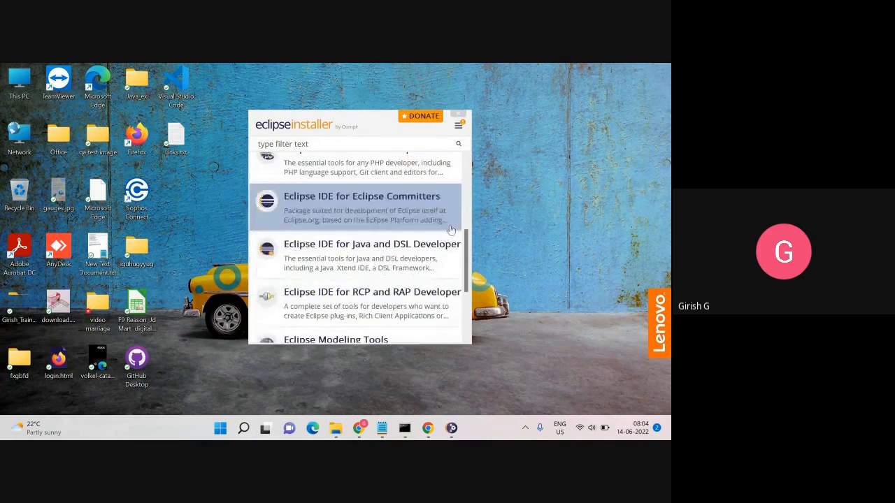
scroll(445, 280, "down", 3)
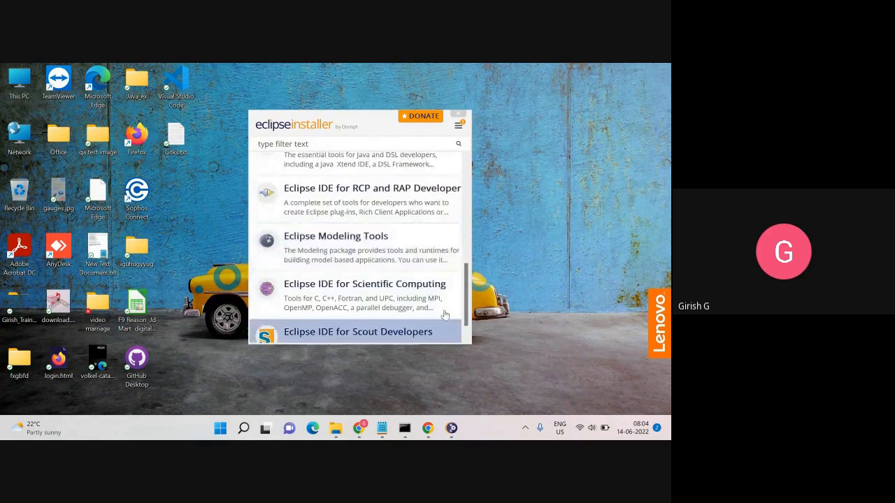
scroll(444, 314, "up", 8)
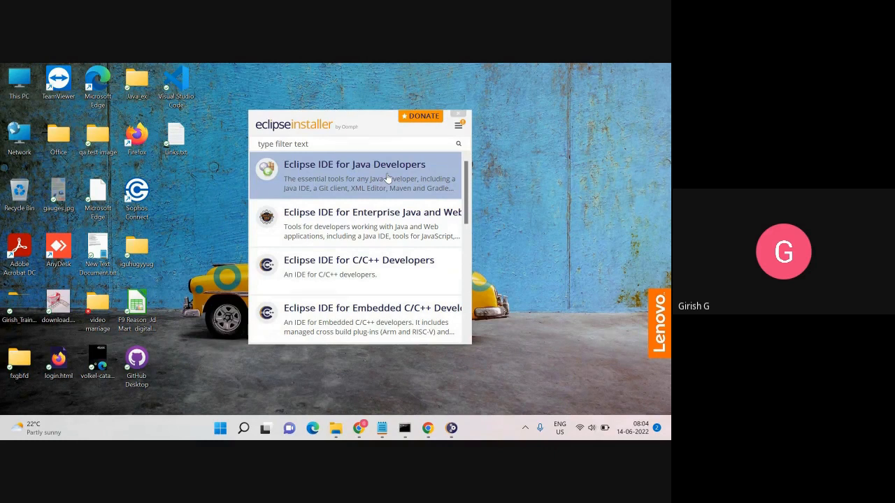
left_click(388, 178)
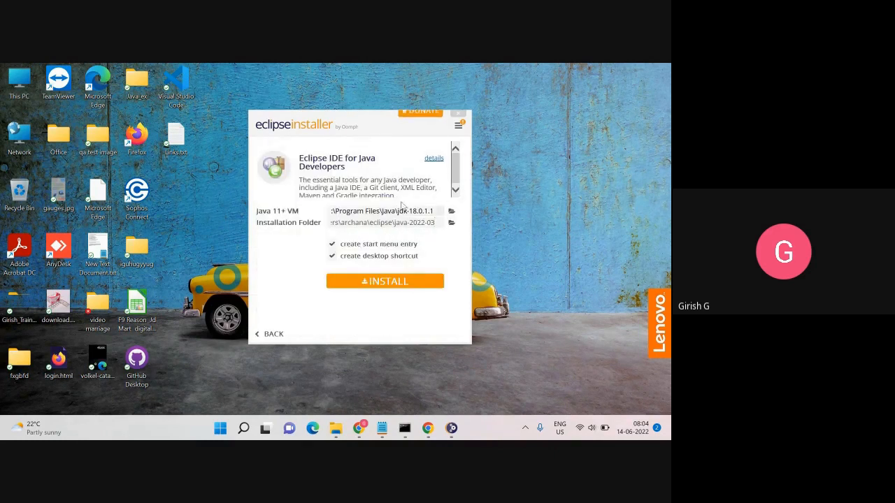
Step: Start the installation with the preset Java VM and installation folder, and accept the Eclipse Foundation Software User Agreement
left_click(409, 282)
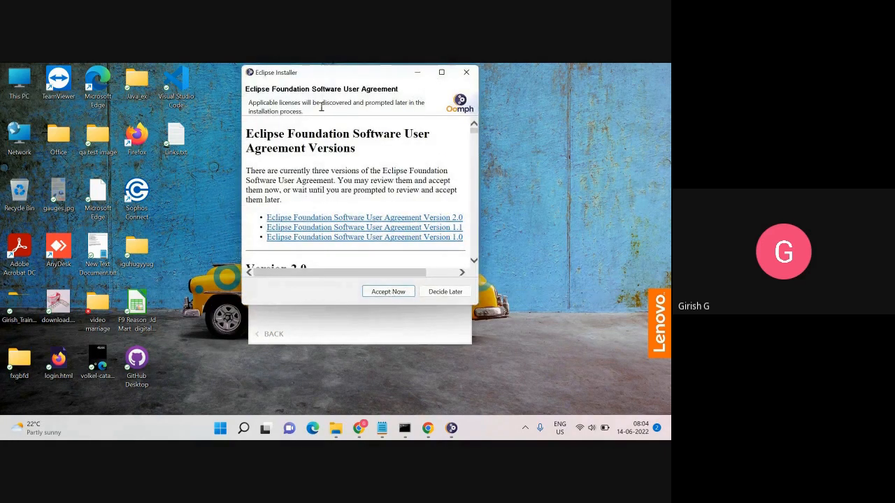
scroll(355, 199, "down", 5)
scroll(355, 199, "up", 5)
left_click(403, 294)
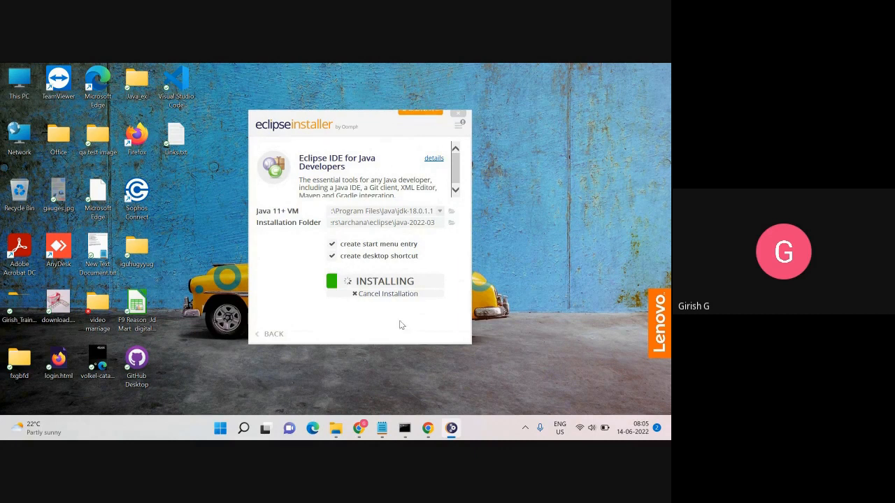
Step: Launch the installed Eclipse IDE from the installer and open it with the default eclipse-workspace directory
mouse_move(427, 430)
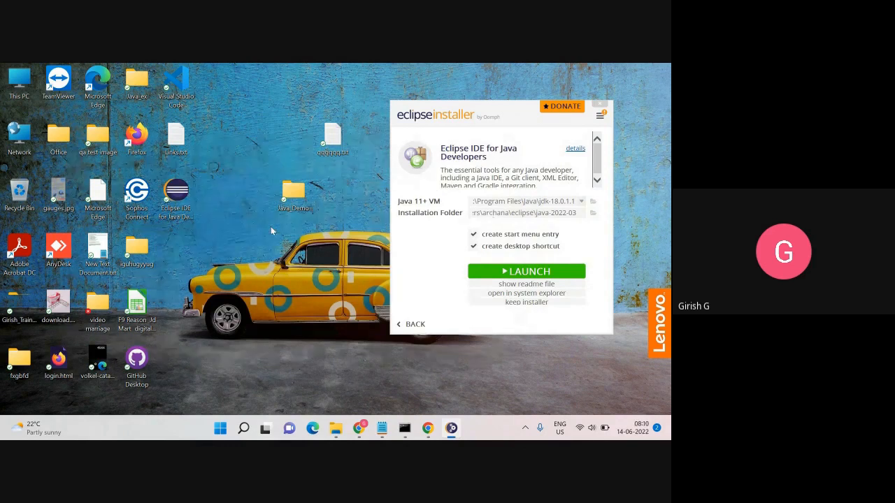
left_click(176, 201)
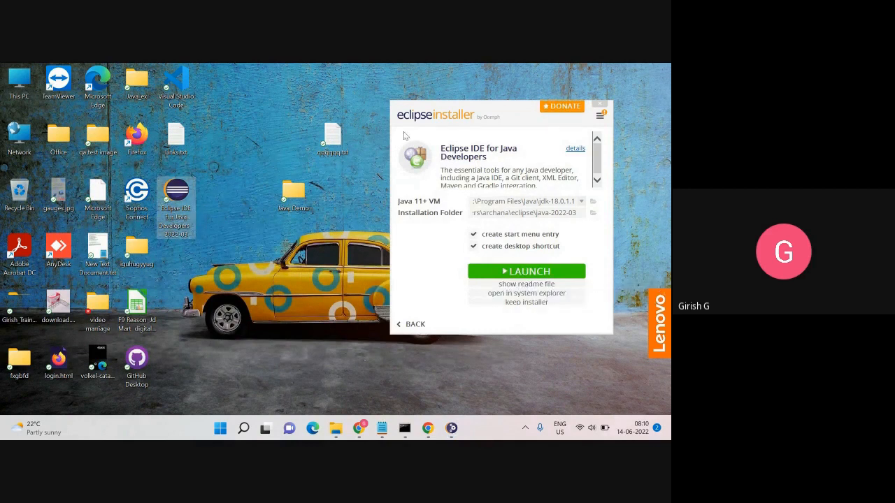
left_click(600, 106)
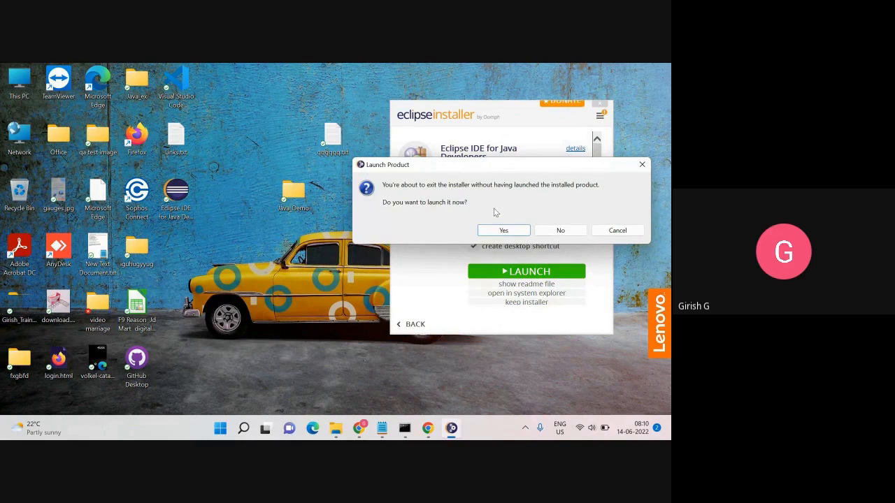
left_click(642, 167)
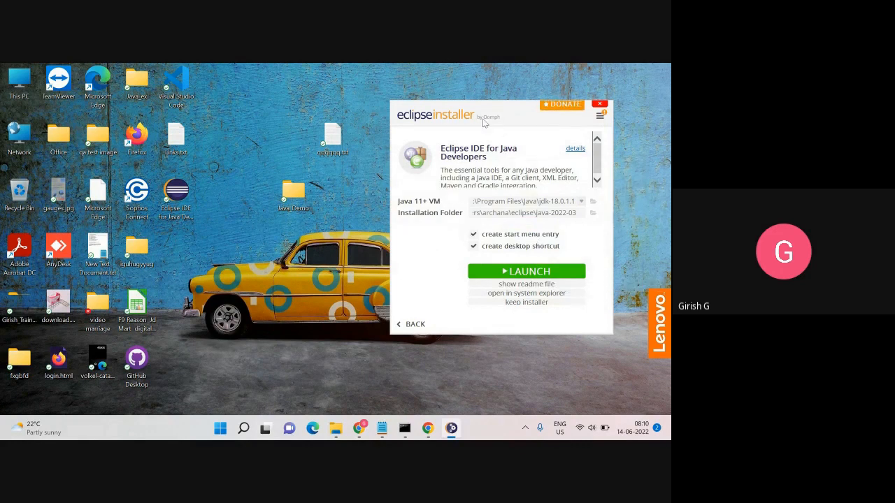
left_click(511, 275)
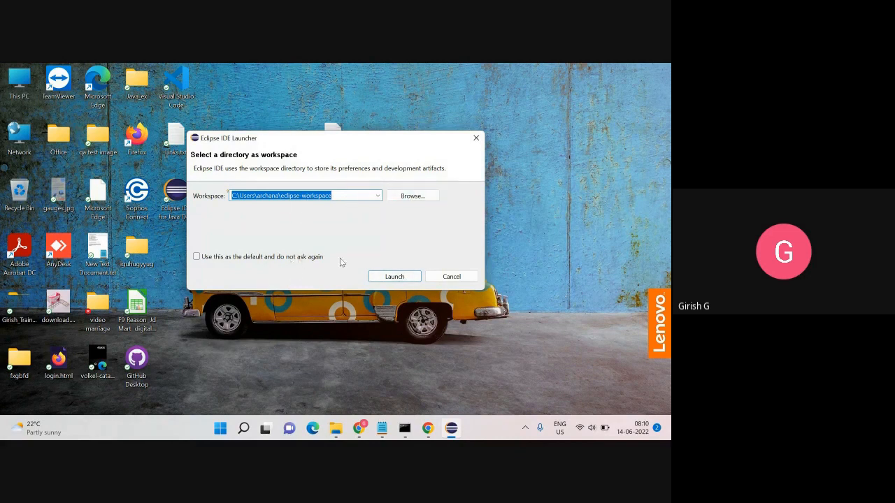
left_click(395, 276)
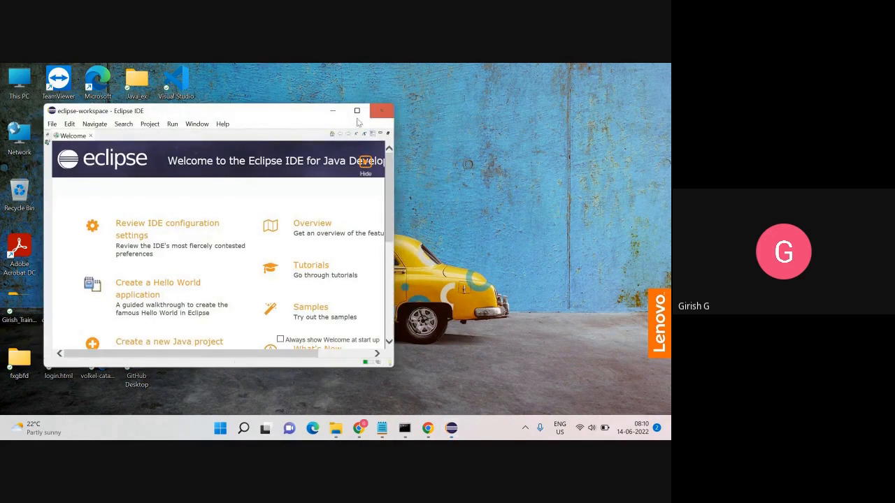
Step: Maximize the Eclipse IDE window and look over the options on the Welcome page
left_click(357, 111)
scroll(230, 340, "down", 2)
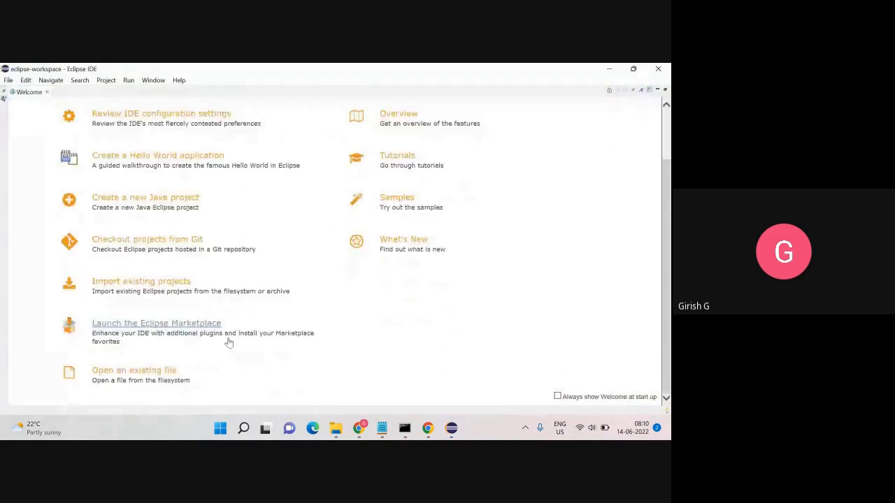
scroll(232, 343, "up", 2)
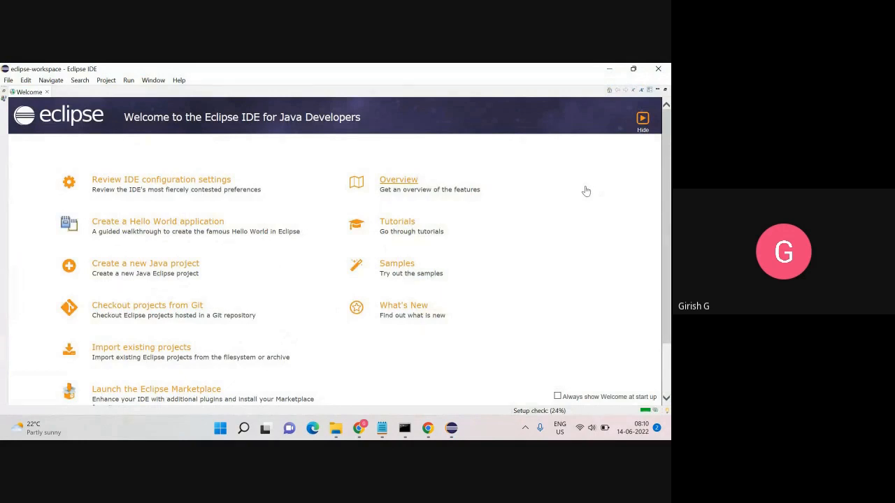
scroll(538, 297, "down", 2)
scroll(541, 294, "up", 2)
Step: Postpone the McAfee WebAdvisor offer and close the Firefox window to return to Eclipse
left_click(546, 304)
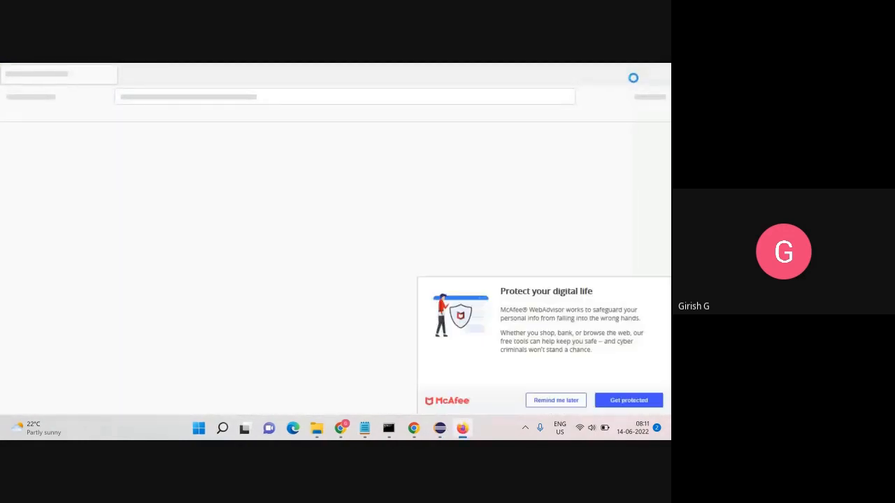
left_click(555, 401)
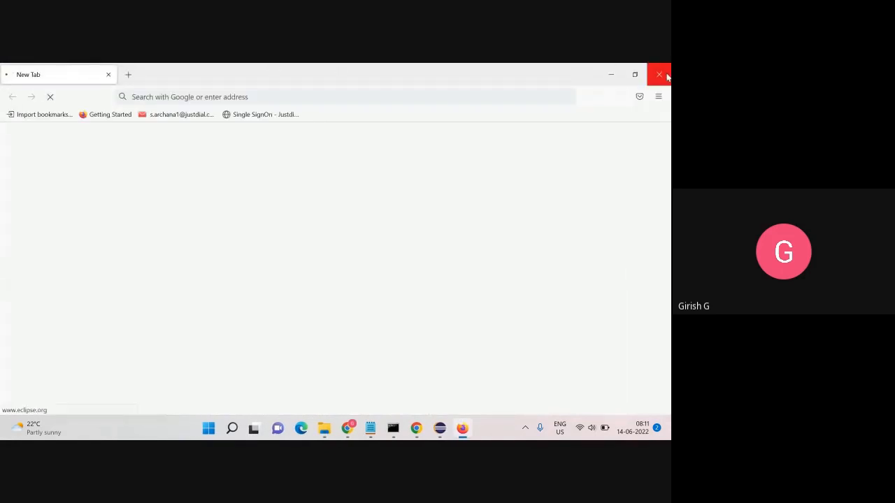
left_click(659, 74)
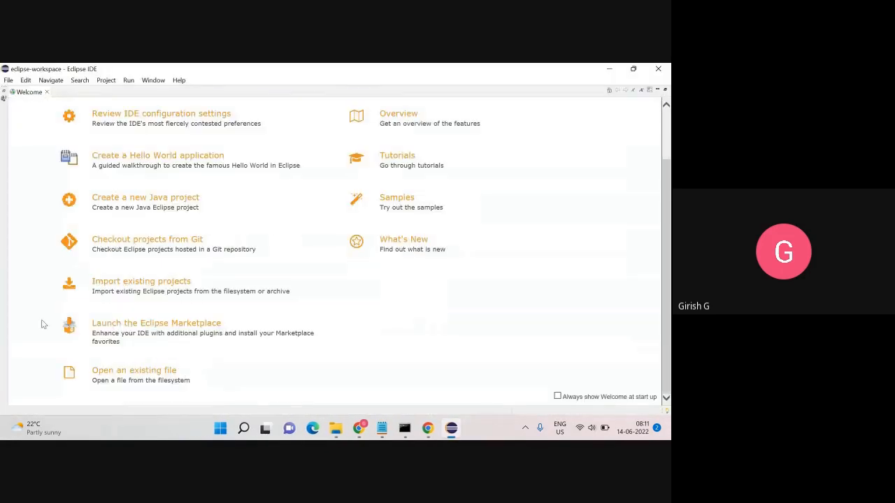
Step: Review the Welcome page once more and hide it to reach the Java workbench
scroll(203, 342, "up", 2)
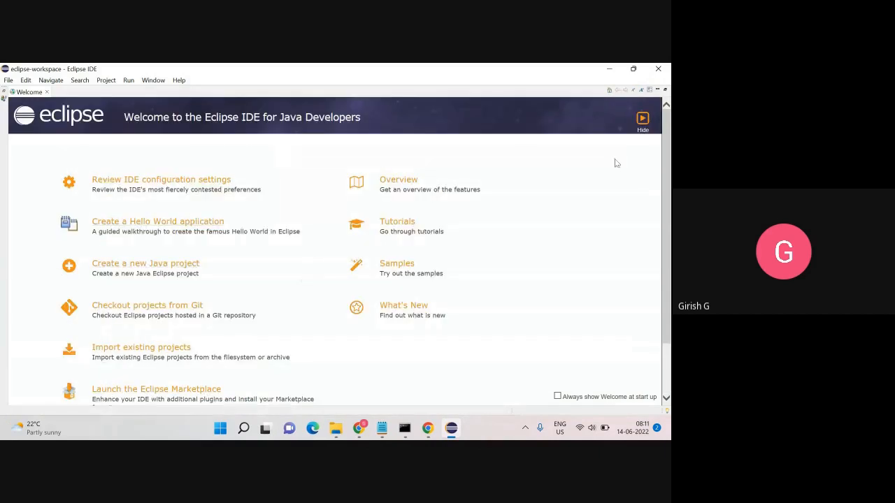
scroll(279, 264, "down", 2)
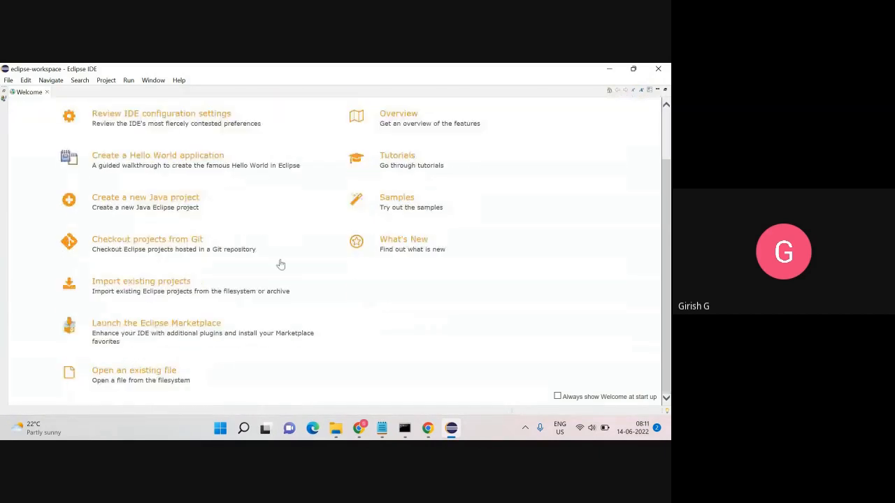
scroll(280, 264, "up", 2)
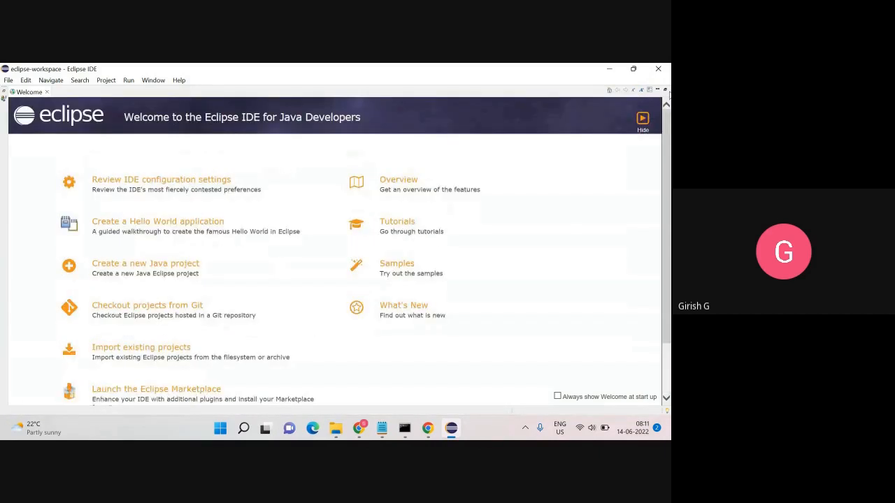
left_click(643, 120)
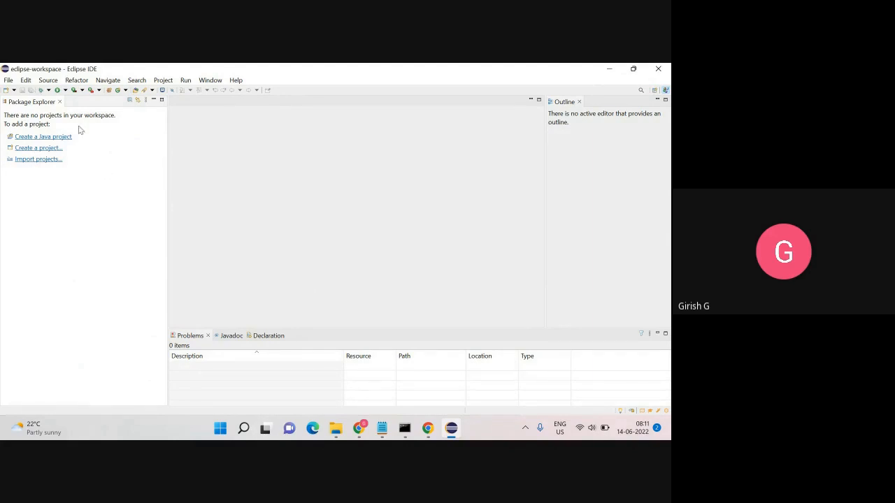
Step: Create a Java project named STS_Demo in the default location with the JavaSE-17 environment, without creating a module-info.java file
left_click(8, 81)
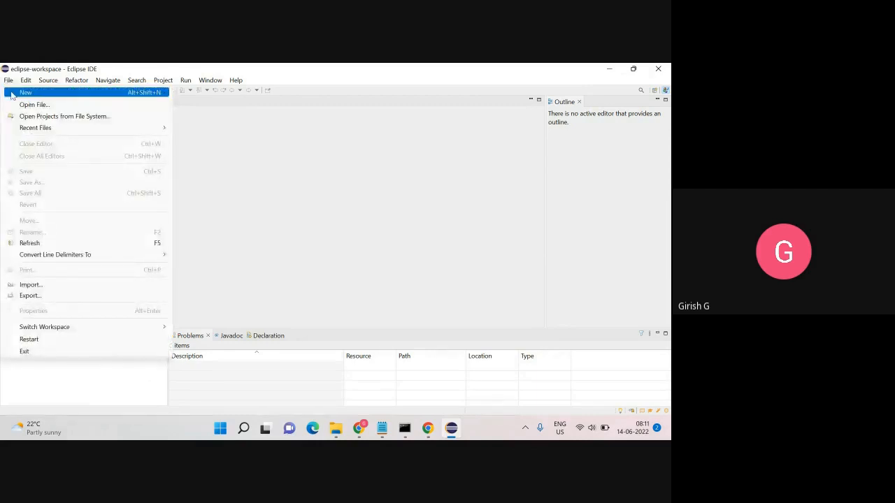
mouse_move(12, 94)
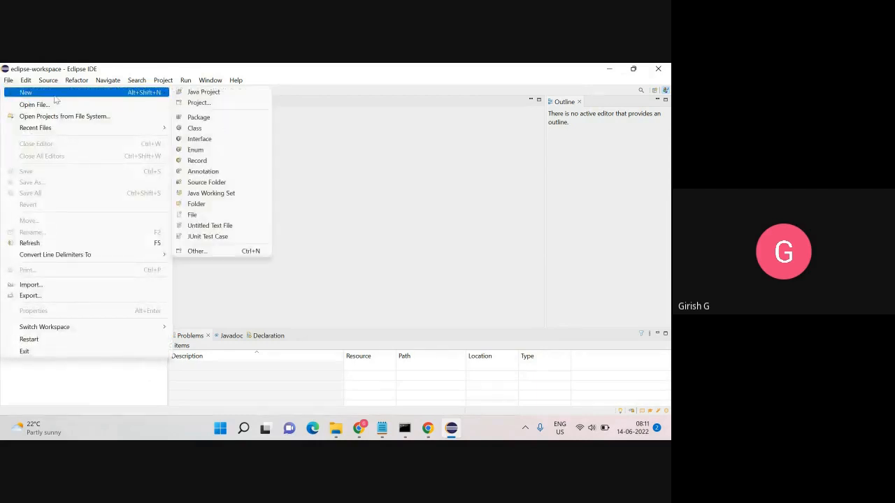
left_click(214, 94)
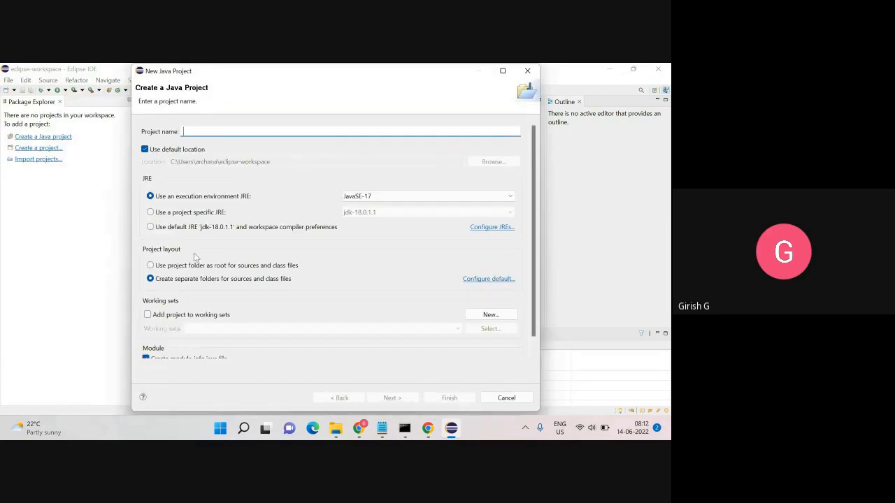
scroll(252, 293, "down", 1)
scroll(252, 292, "up", 1)
type("STS_Demo")
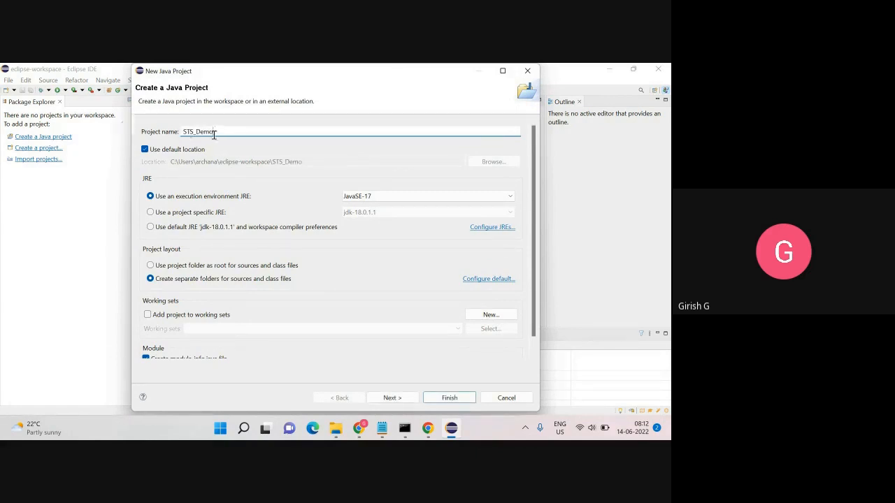
left_click_drag(215, 133, 187, 134)
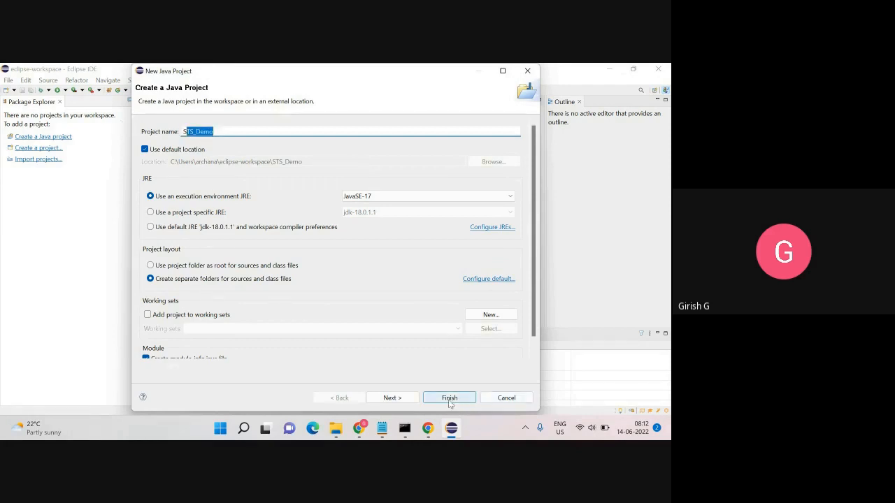
left_click(449, 399)
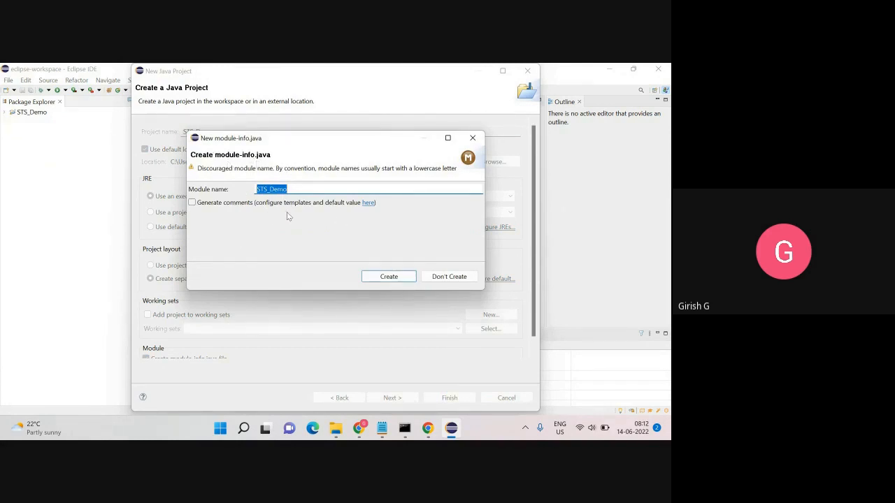
left_click(458, 276)
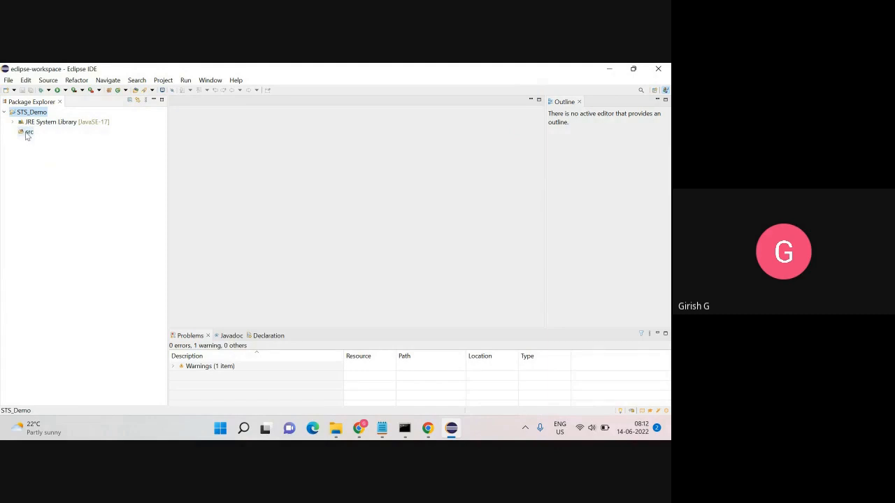
Step: Look through the modules in the STS_Demo project's JRE System Library and collapse the list again
left_click(47, 123)
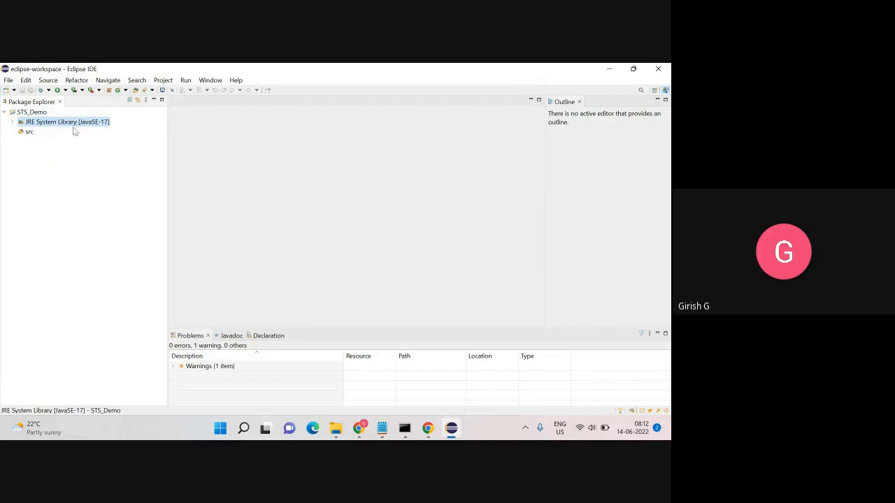
left_click(14, 123)
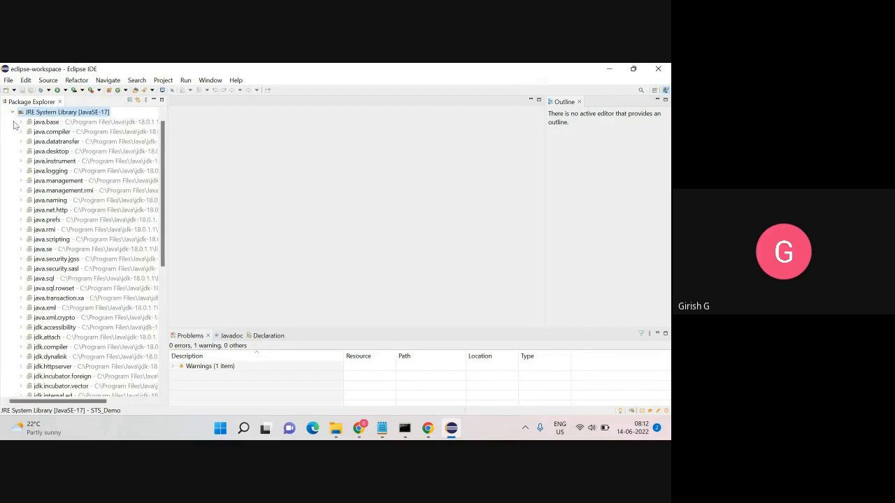
scroll(84, 273, "down", 8)
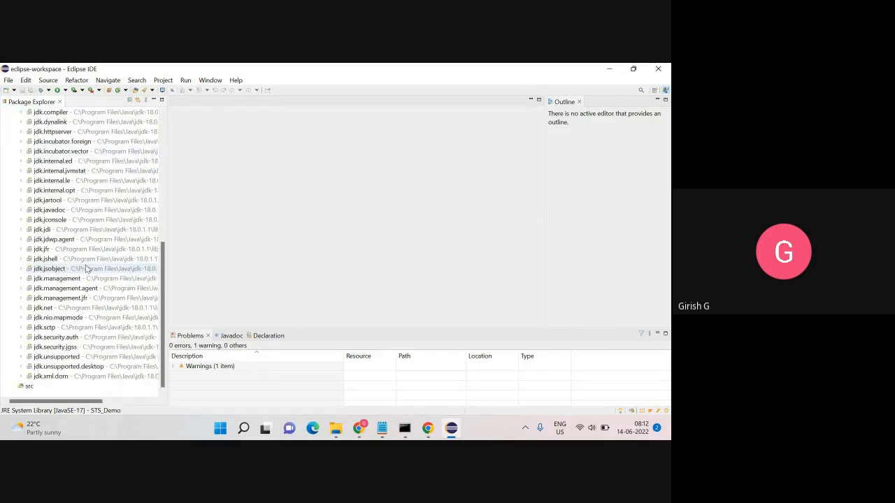
scroll(86, 267, "up", 9)
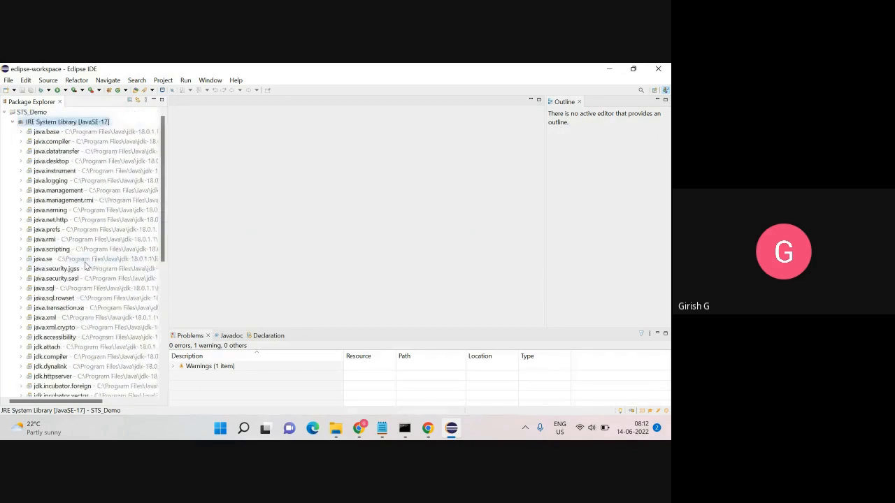
left_click(12, 123)
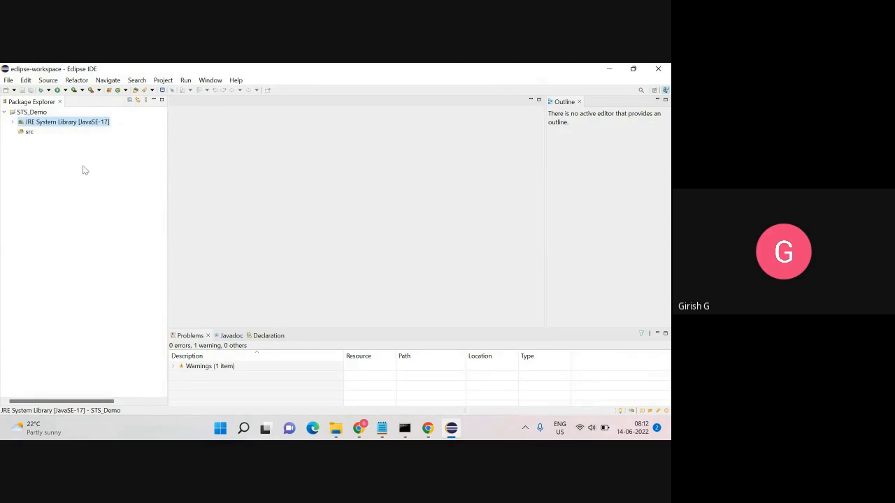
Step: Create a package named demo in the src folder of the STS_Demo project
left_click(26, 133)
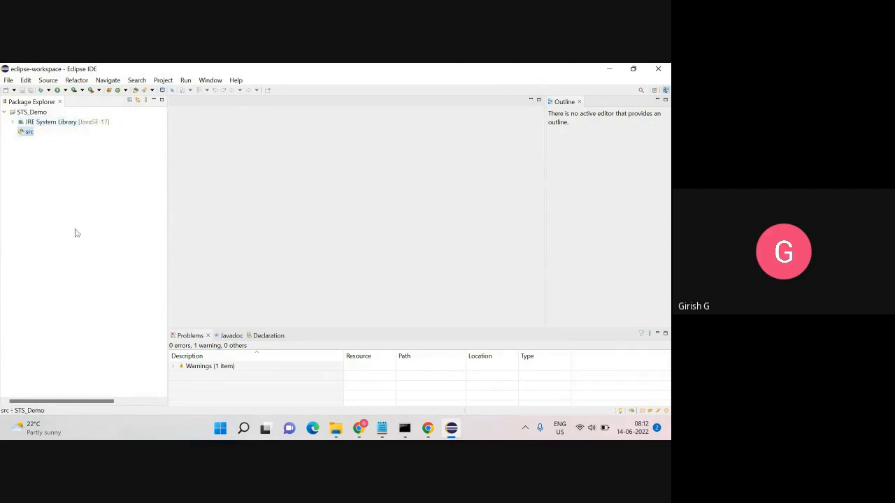
right_click(26, 133)
mouse_move(130, 126)
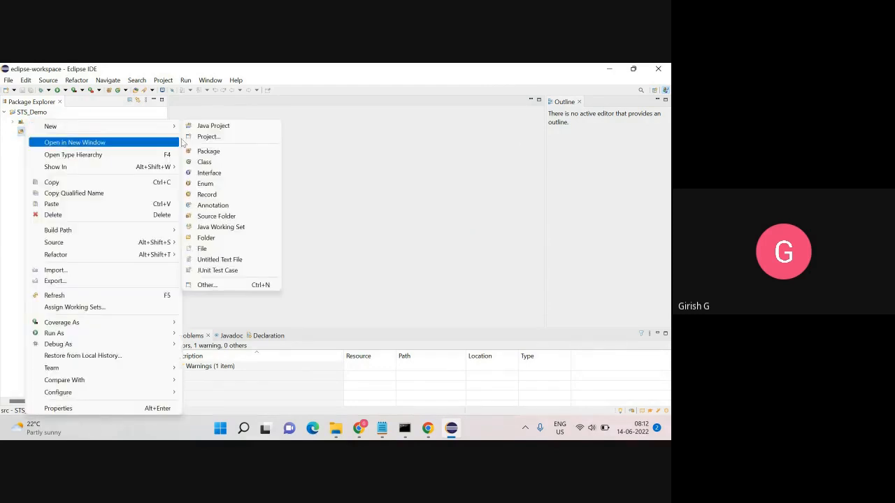
left_click(198, 151)
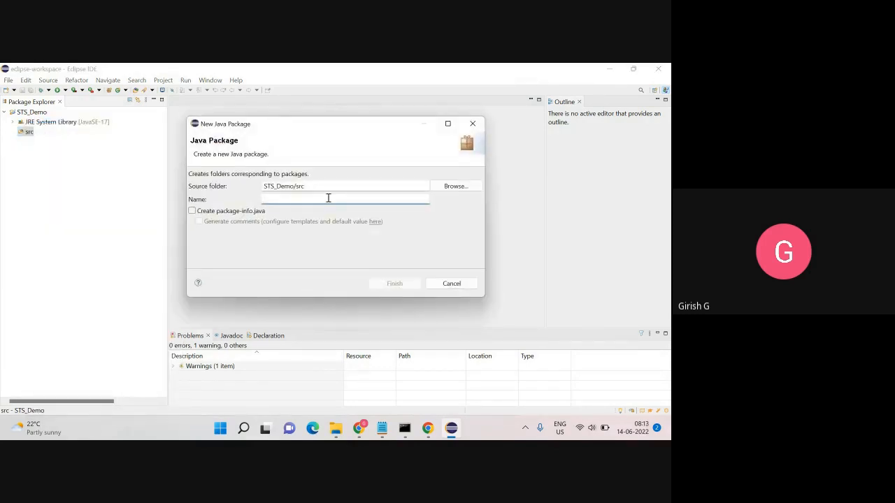
type("demo")
left_click(402, 283)
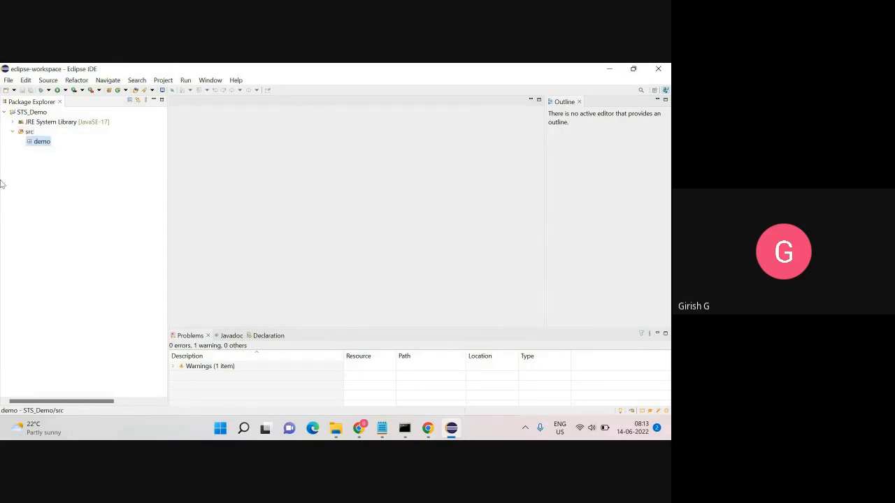
right_click(34, 144)
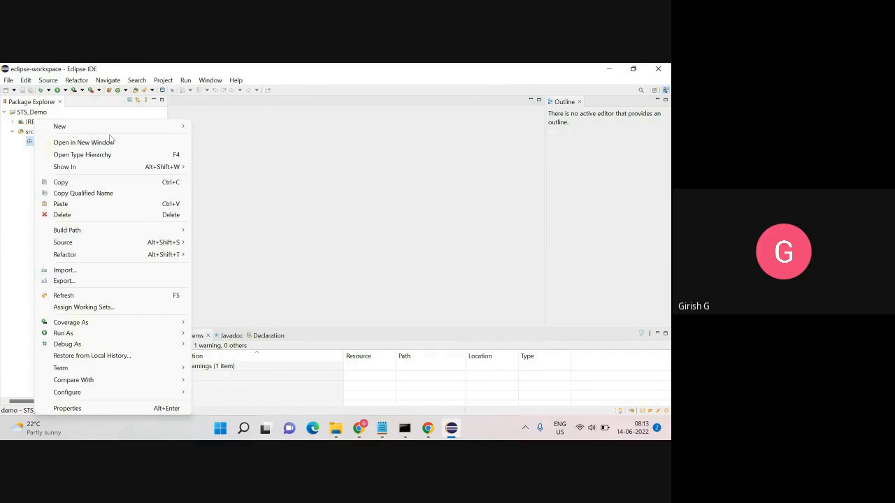
mouse_move(171, 130)
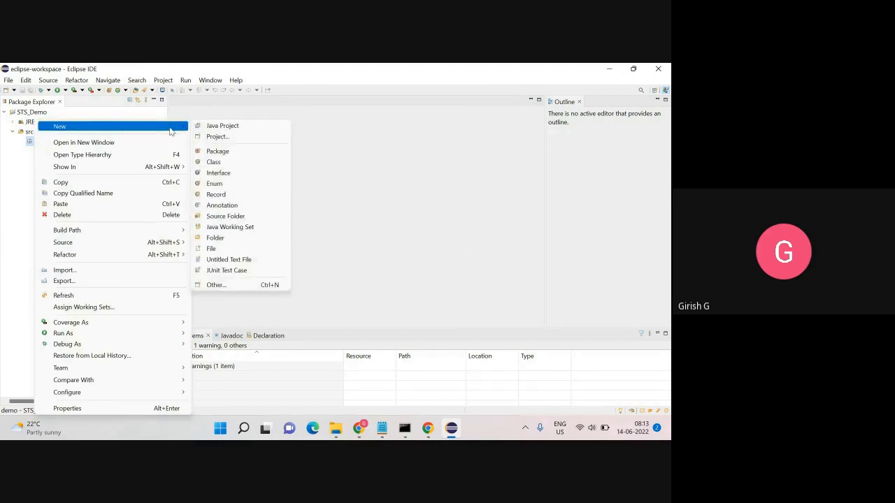
left_click(428, 138)
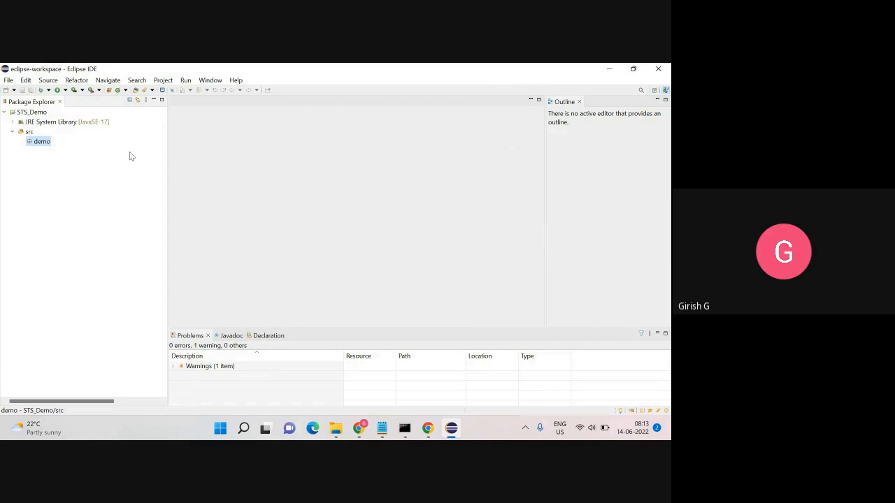
right_click(32, 144)
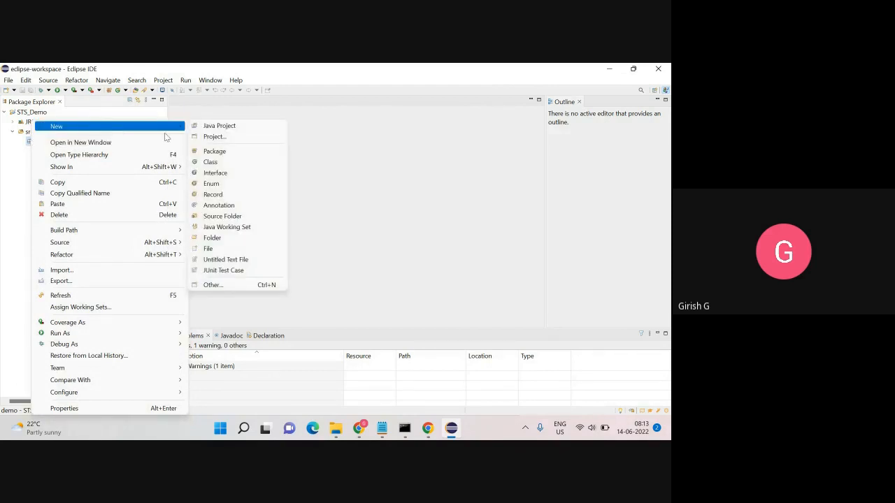
left_click(430, 178)
Step: Create a public class named Welcome in the demo package, including a public static void main(String[] args) method stub
right_click(35, 146)
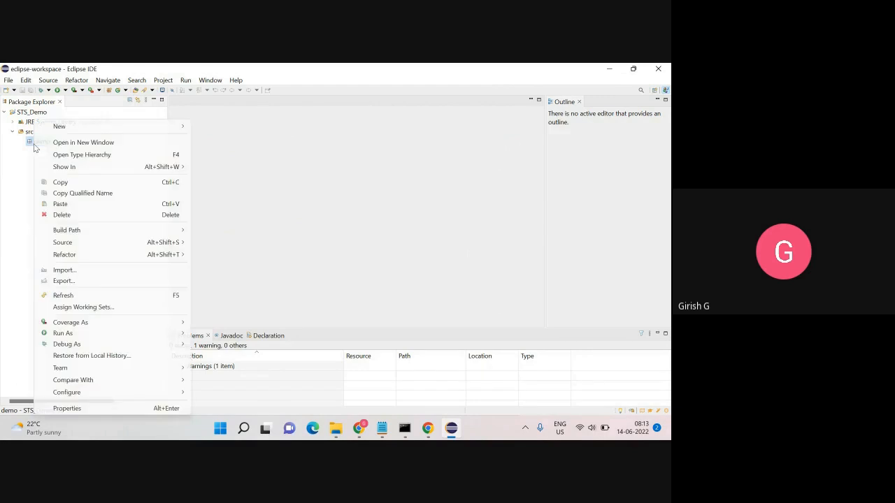
mouse_move(82, 125)
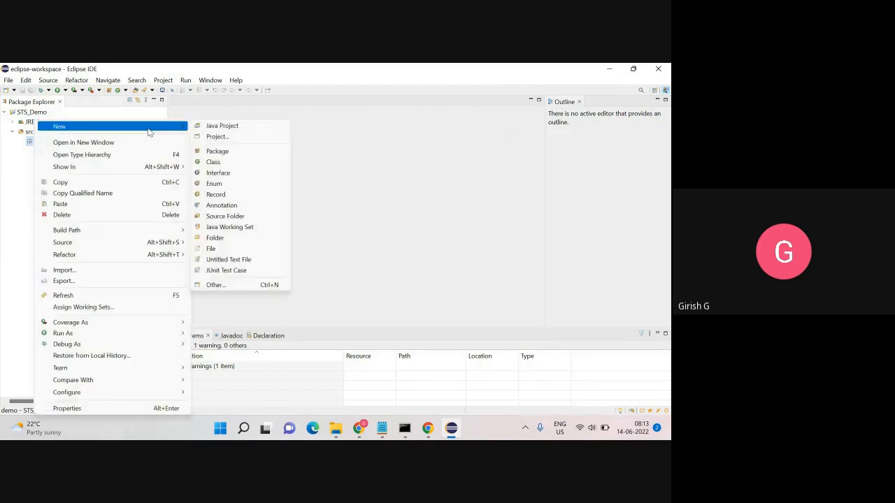
left_click(234, 163)
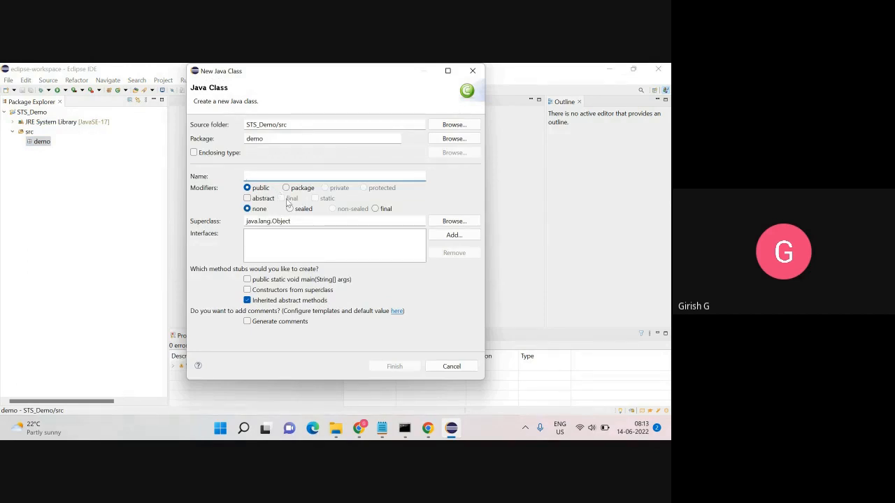
type("Welcome")
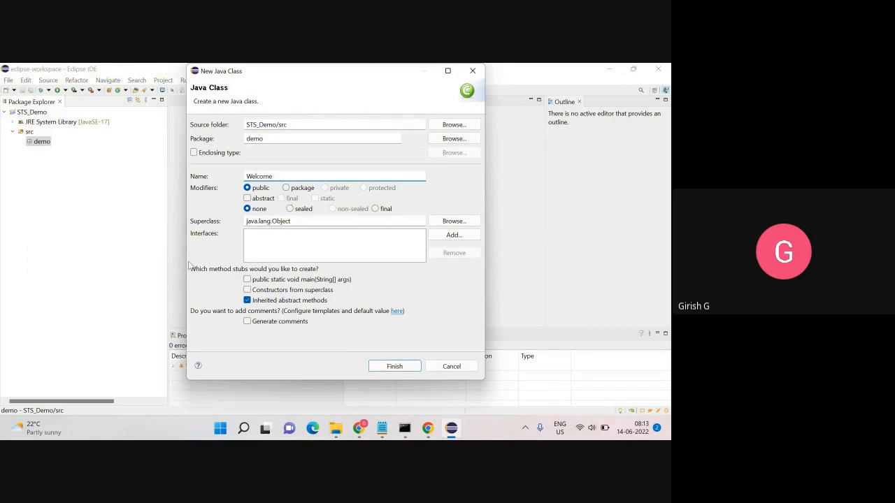
left_click(281, 283)
left_click(393, 368)
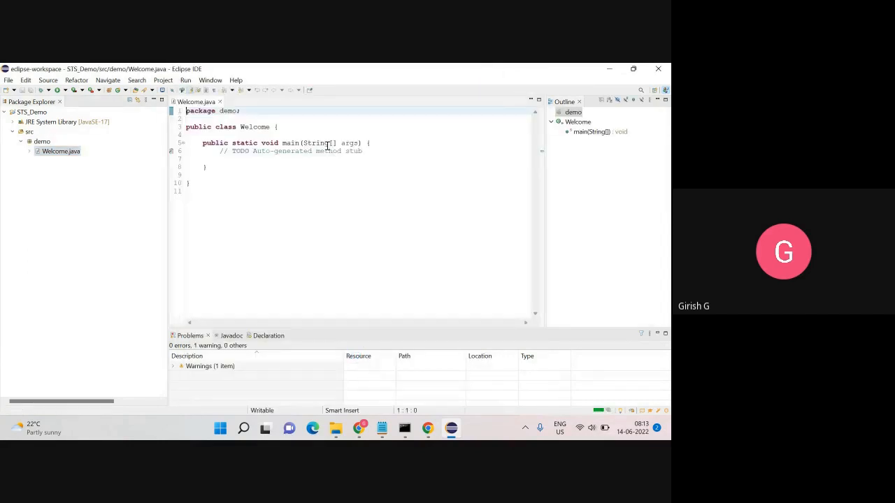
Step: Put the main method's opening brace on its own line and delete the auto-generated TODO comment in Welcome.java
left_click(366, 143)
key("Return")
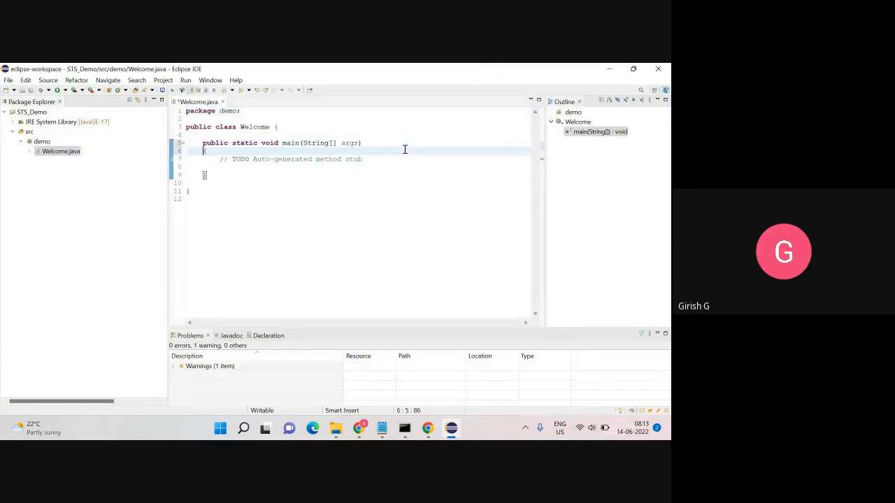
double_click(312, 158)
left_click(311, 159)
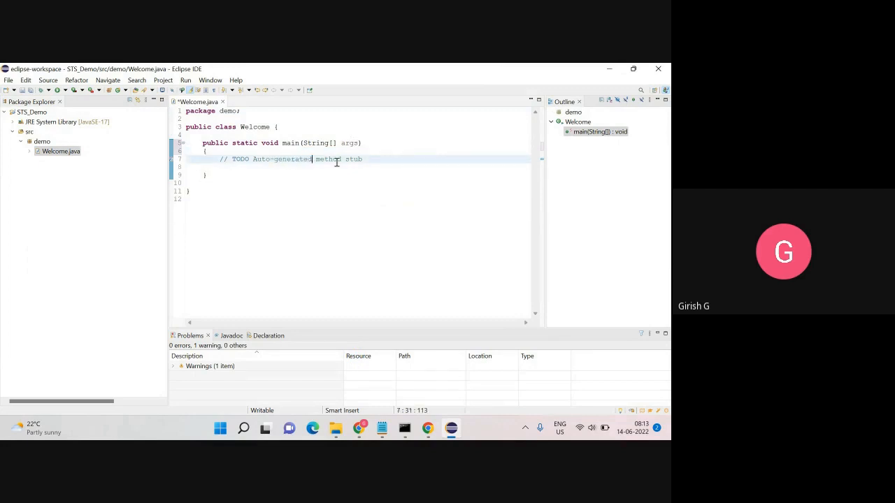
left_click_drag(363, 160, 221, 158)
left_click(219, 155)
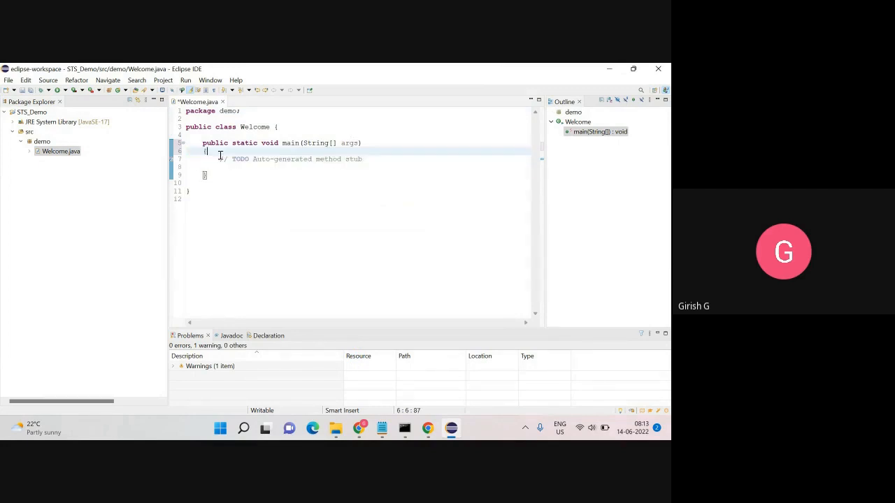
left_click(220, 159)
key("shift+Down")
key("BackSpace")
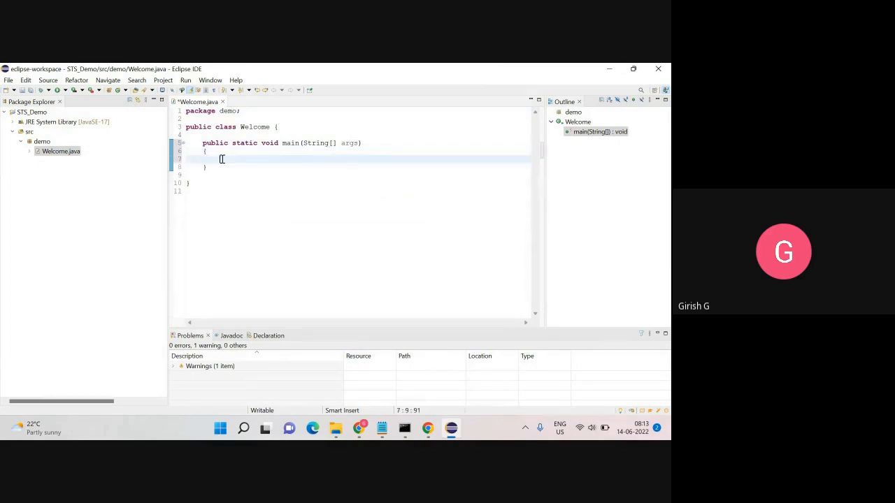
Step: Add the statement System.out.println("Welcome to Eclipse IDE"); inside the main method and save Welcome.java
key("Return")
key("Up")
type("System.o")
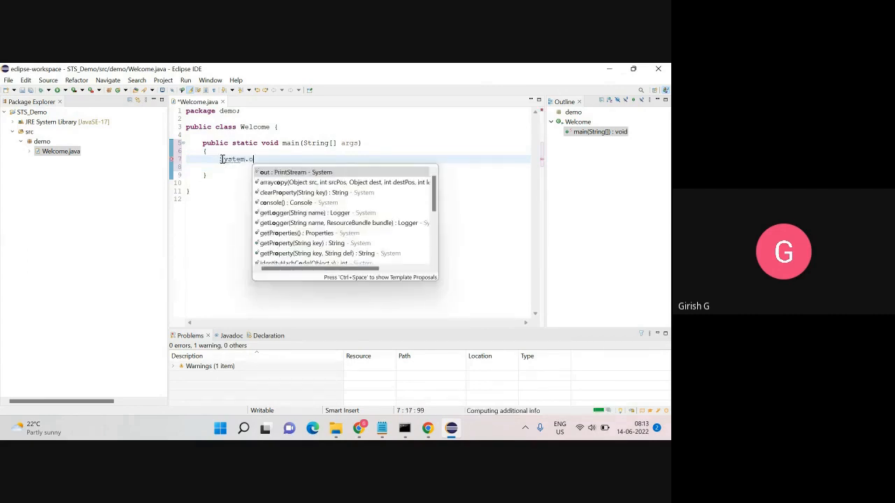
type("ut.pri")
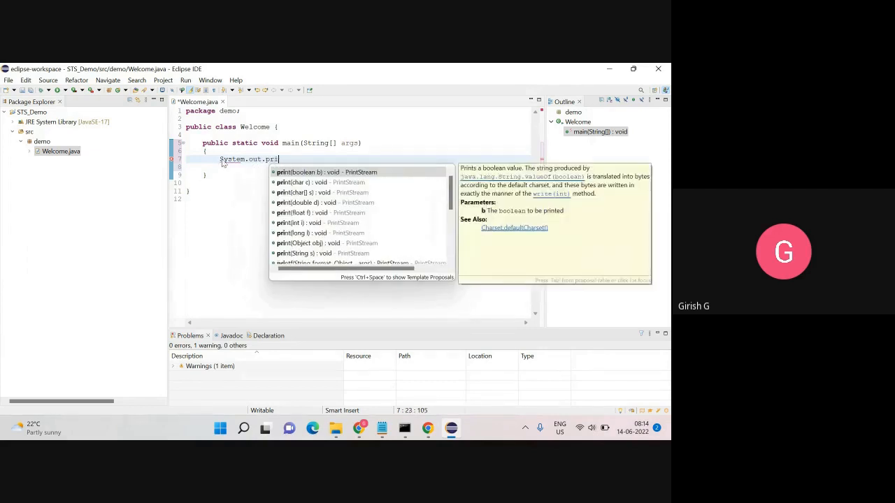
type("ntln(")
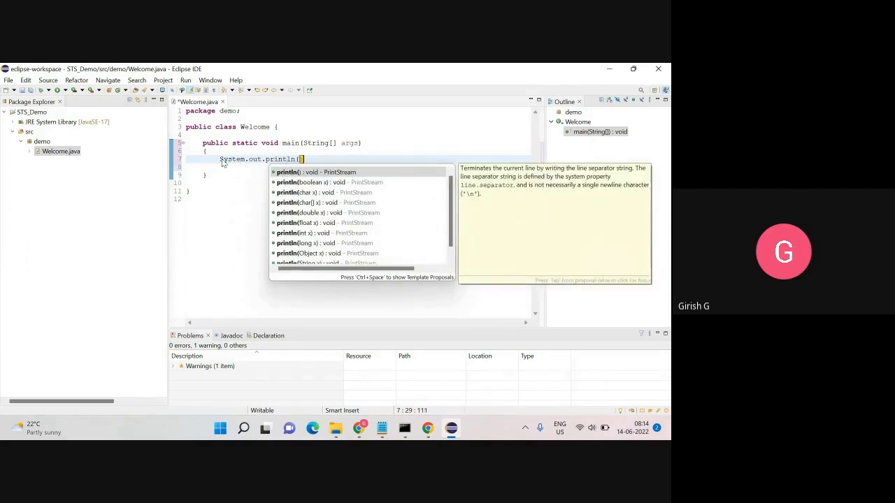
type(")")
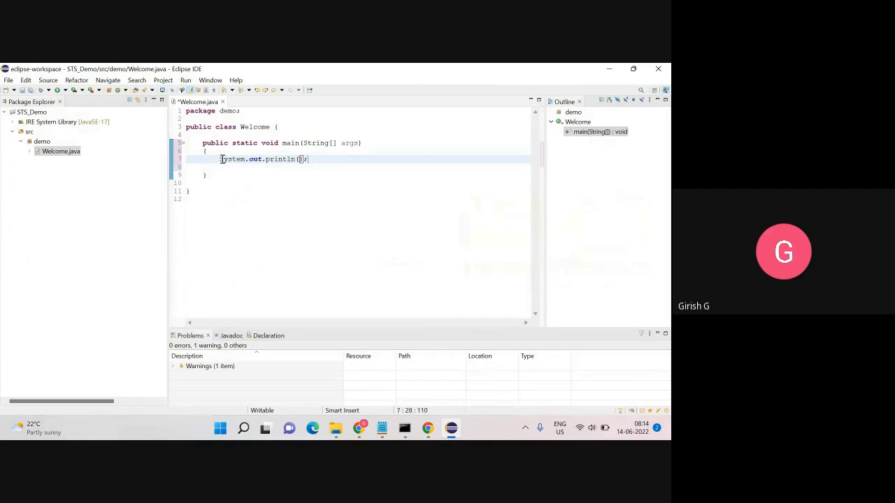
type("\"\"")
type("Welcome to")
type(" Eclipse ")
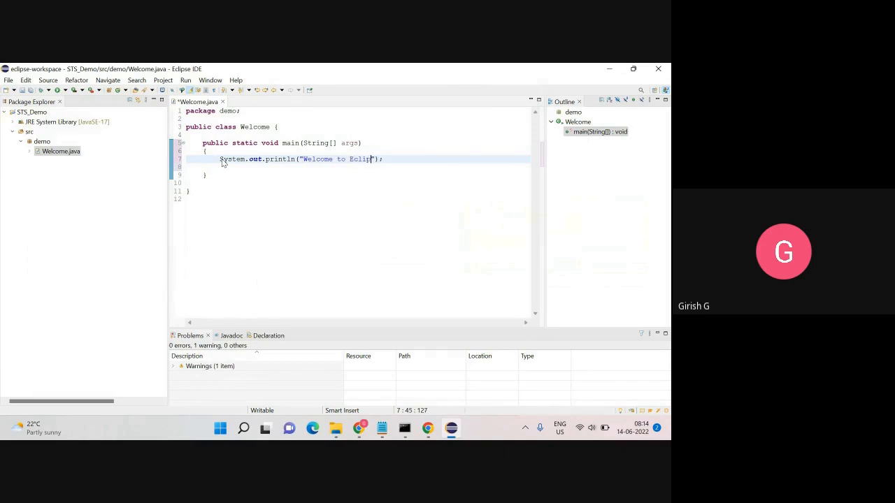
type("IDE")
key("ctrl+s")
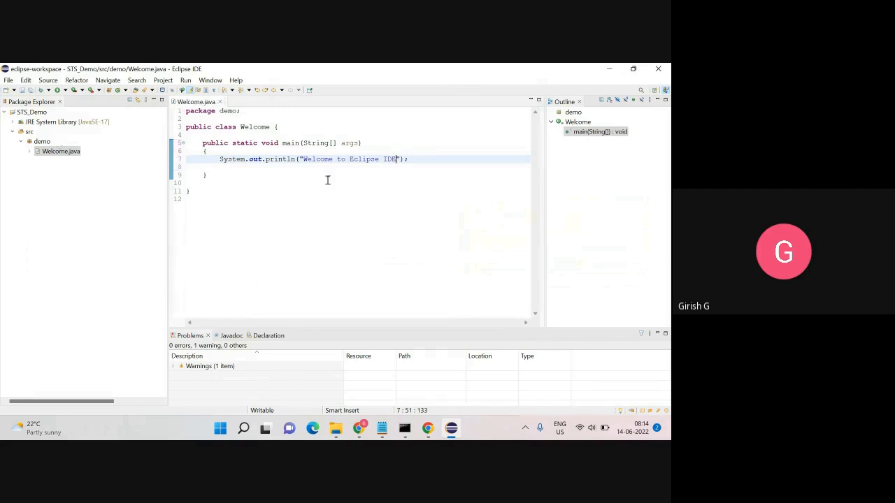
left_click(12, 83)
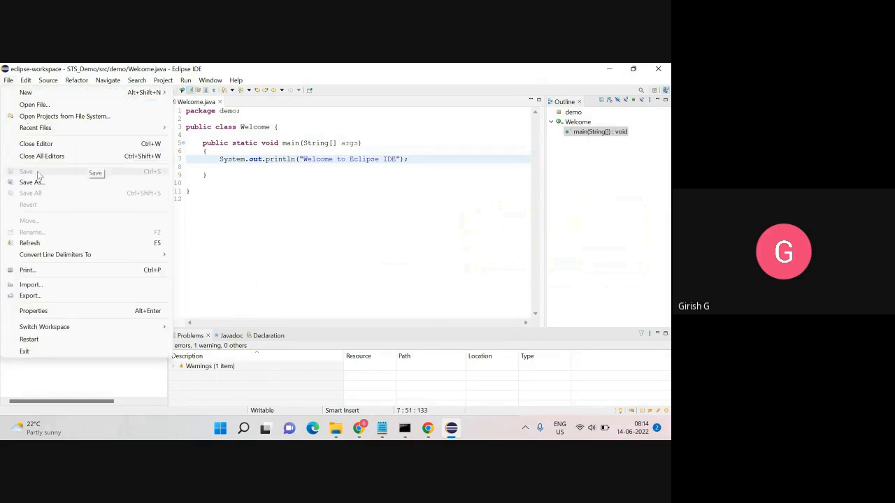
left_click(391, 189)
left_click(200, 197)
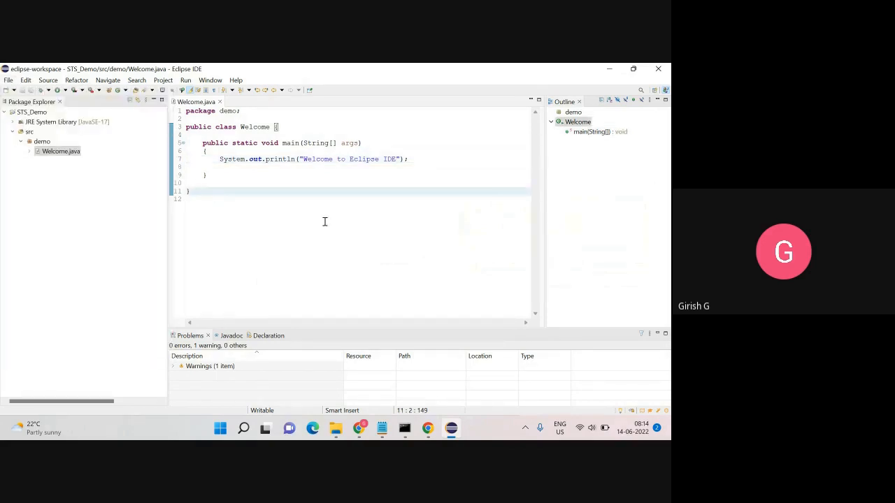
Step: Run Welcome.java from the demo package as a Java application and select its output line in the console
left_click(59, 154)
right_click(62, 156)
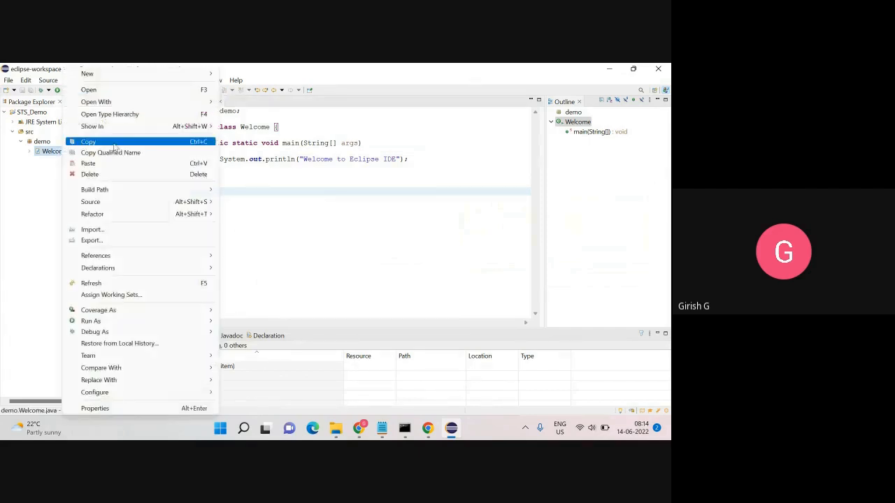
mouse_move(150, 321)
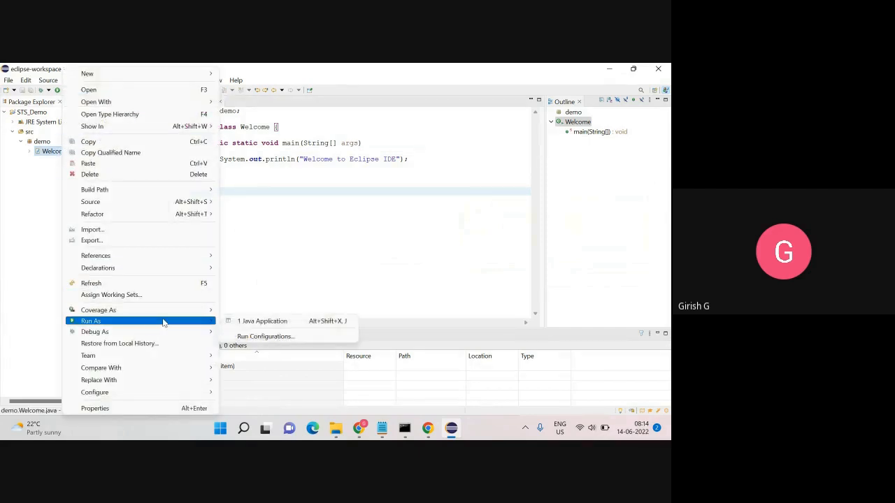
left_click(280, 323)
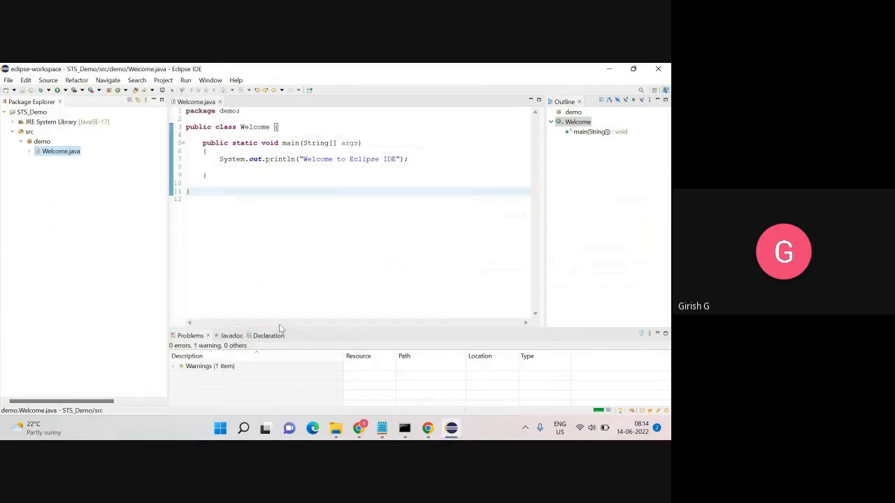
left_click(258, 361)
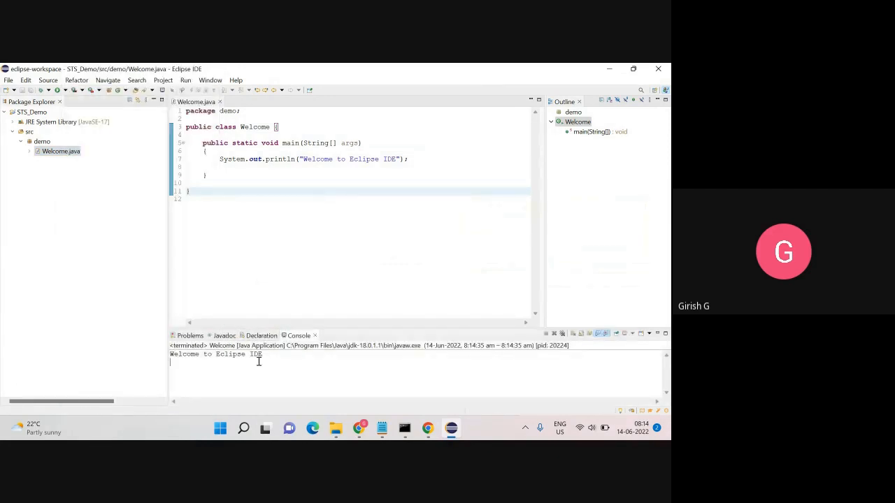
left_click_drag(190, 366, 155, 352)
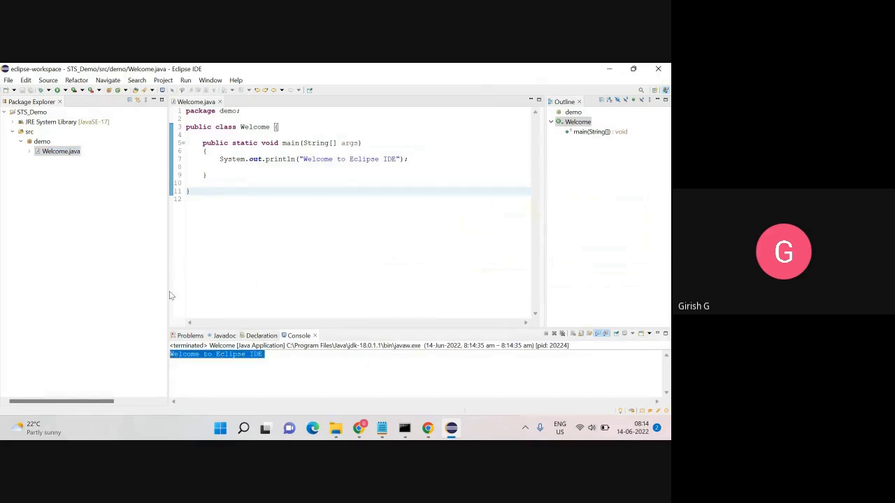
left_click(195, 261)
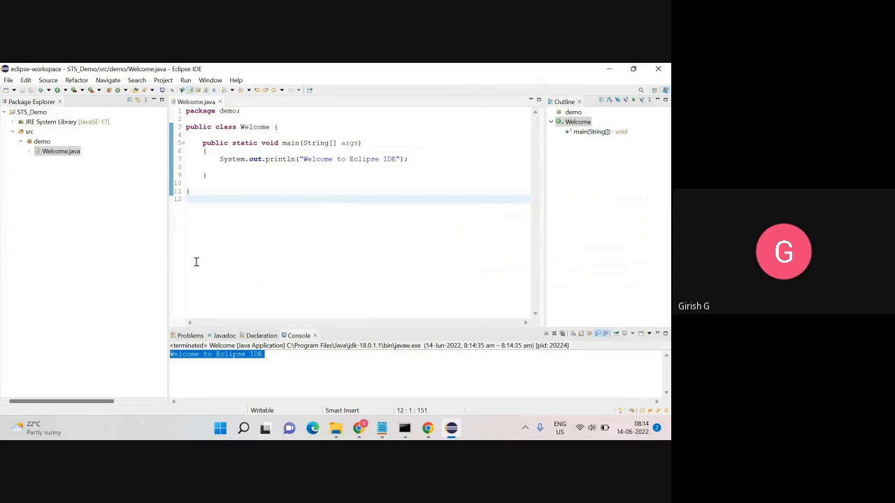
key("ctrl+q")
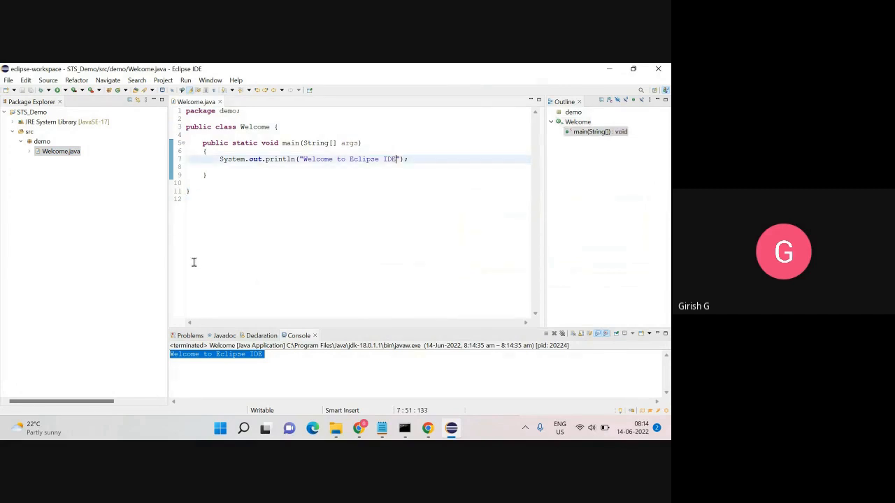
Step: Open the STS_Demo project's properties, highlight its location path, and show that location in File Explorer
left_click(21, 141)
left_click(24, 114)
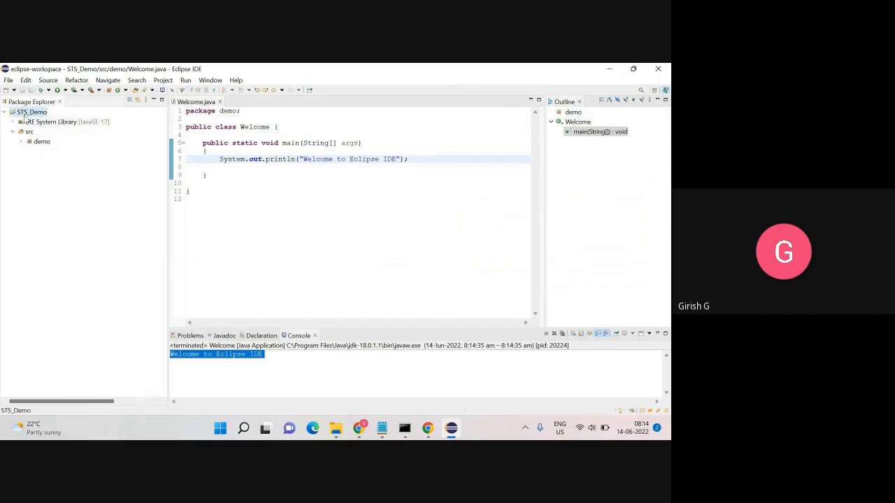
right_click(24, 116)
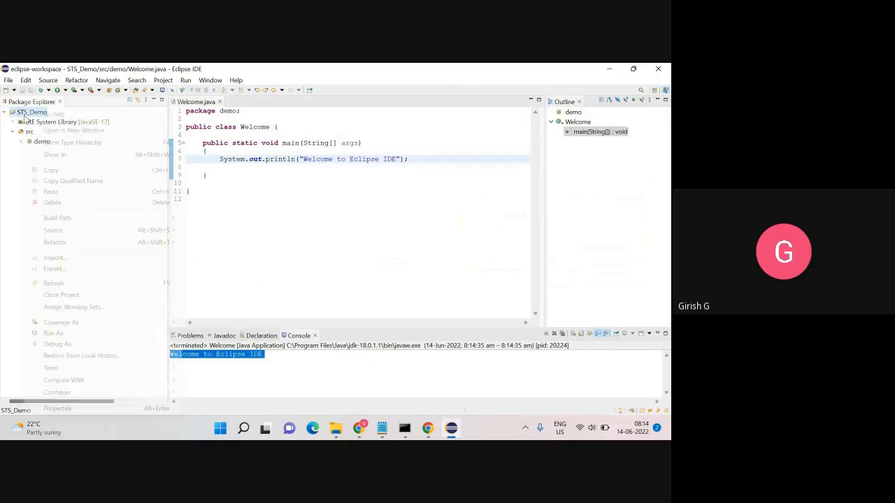
left_click(99, 409)
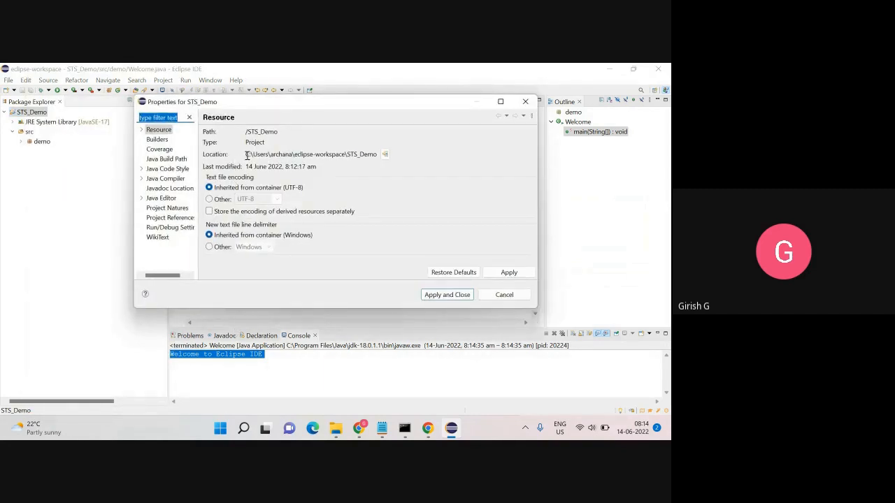
left_click_drag(246, 155, 376, 155)
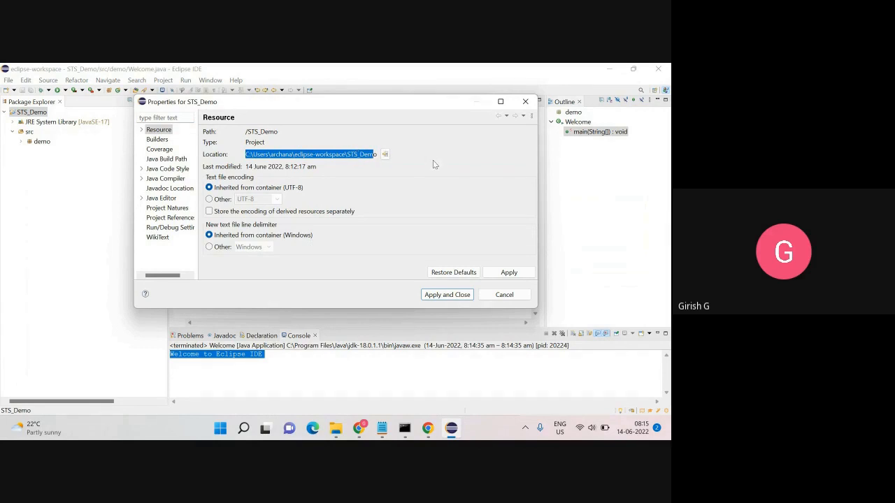
left_click(385, 154)
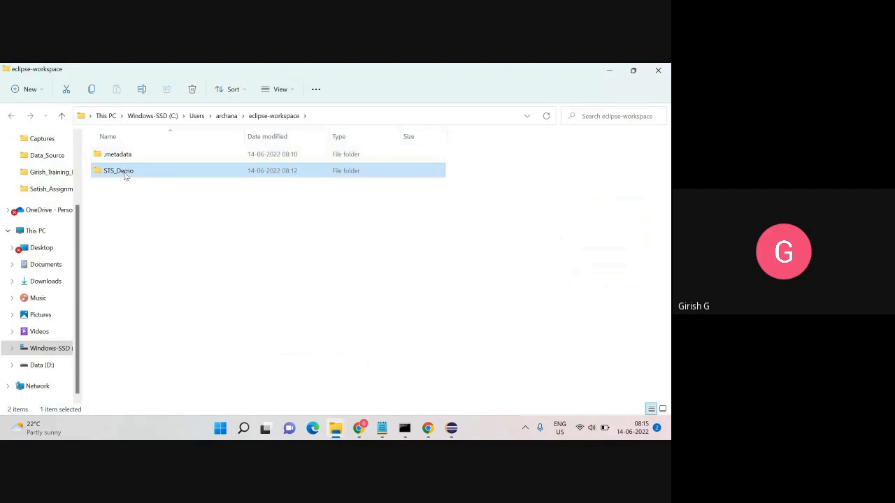
Step: Browse the STS_Demo folder through src to demo, return to the project folder, and dismiss the project properties in Eclipse
double_click(123, 173)
double_click(135, 186)
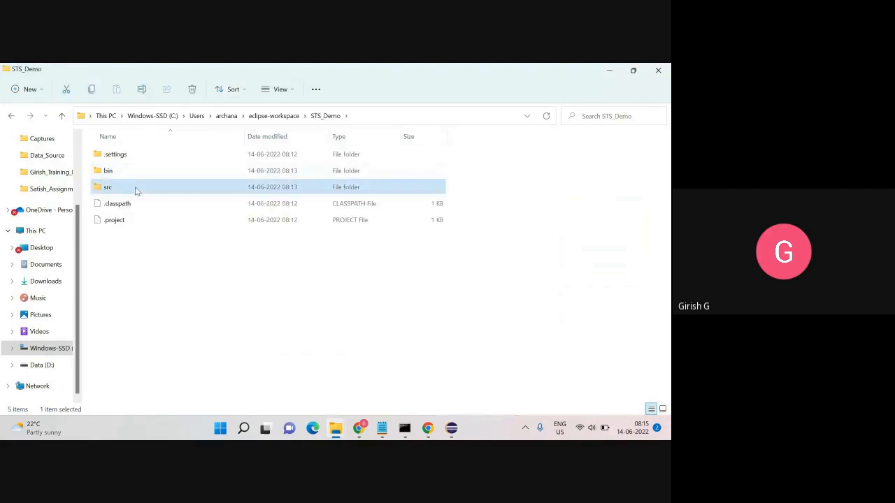
double_click(126, 157)
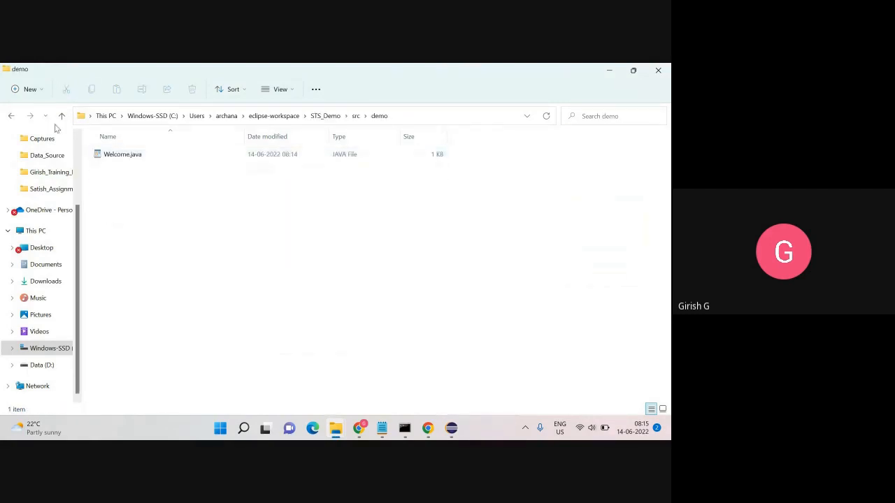
left_click(12, 116)
left_click(12, 117)
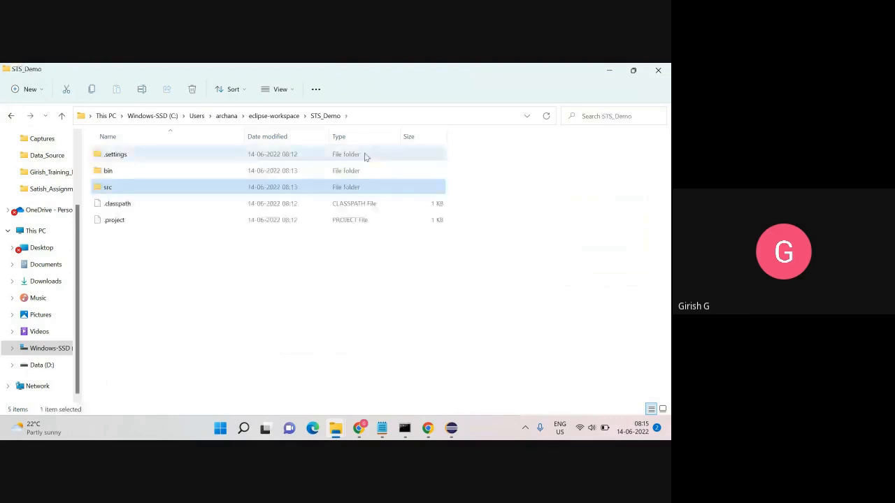
left_click(610, 69)
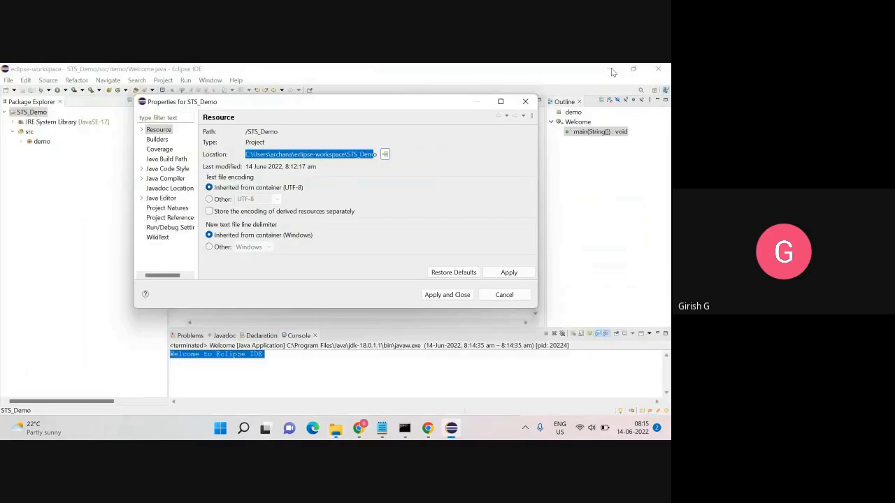
left_click(506, 295)
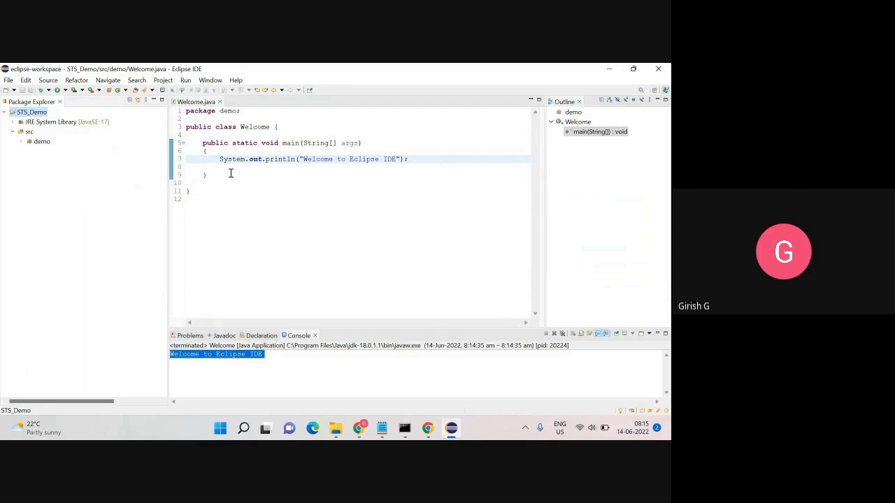
left_click_drag(231, 198, 177, 123)
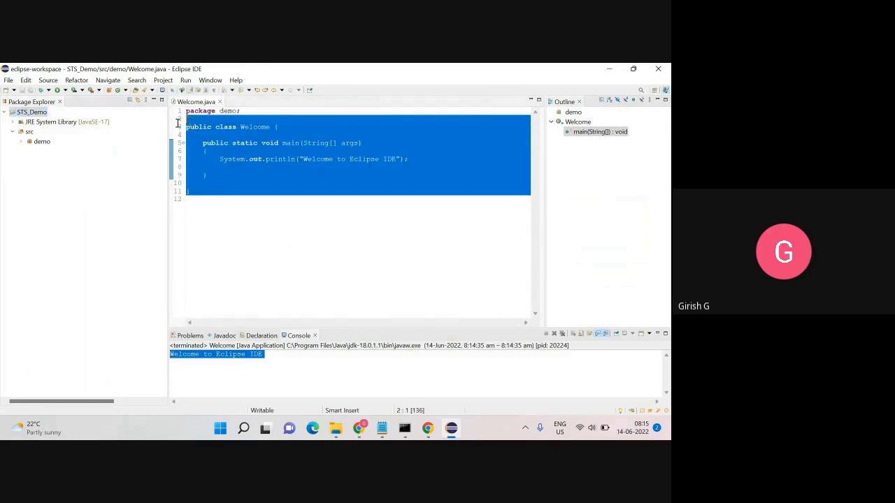
left_click(253, 228)
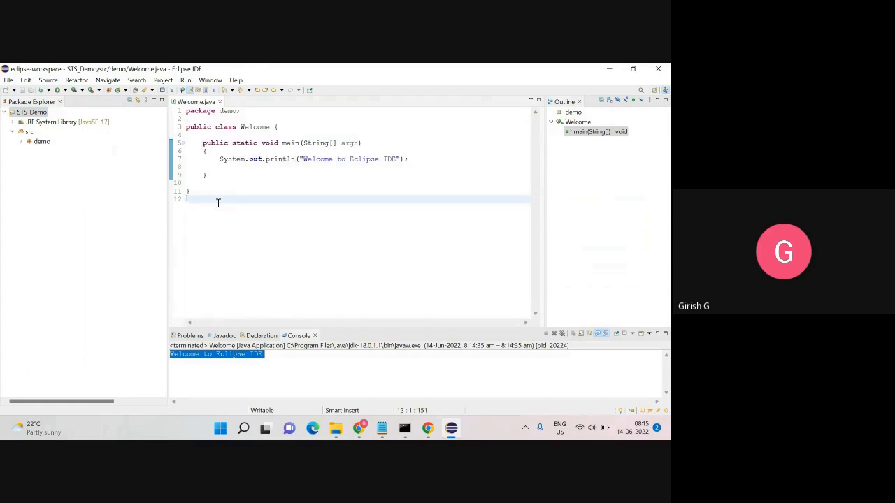
Step: Switch to Links.txt in Notepad and highlight the JDK and Eclipse 2022-03 download link lines one after the other
left_click(383, 429)
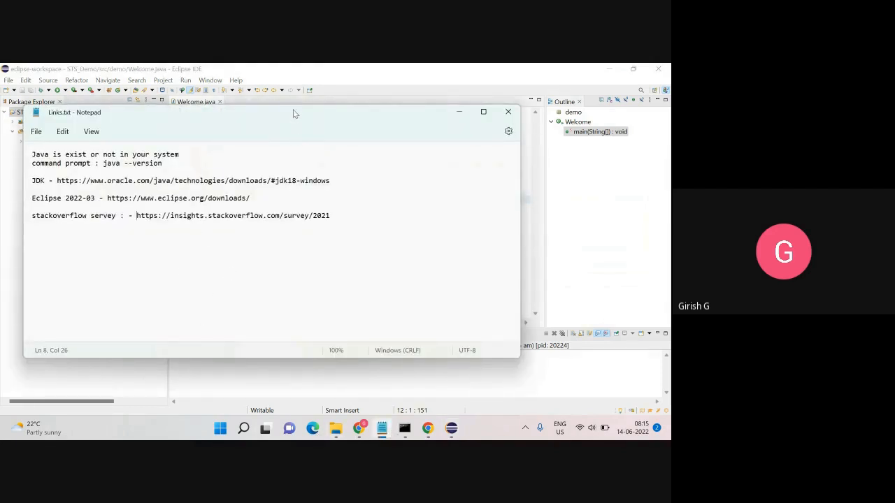
left_click_drag(293, 113, 390, 119)
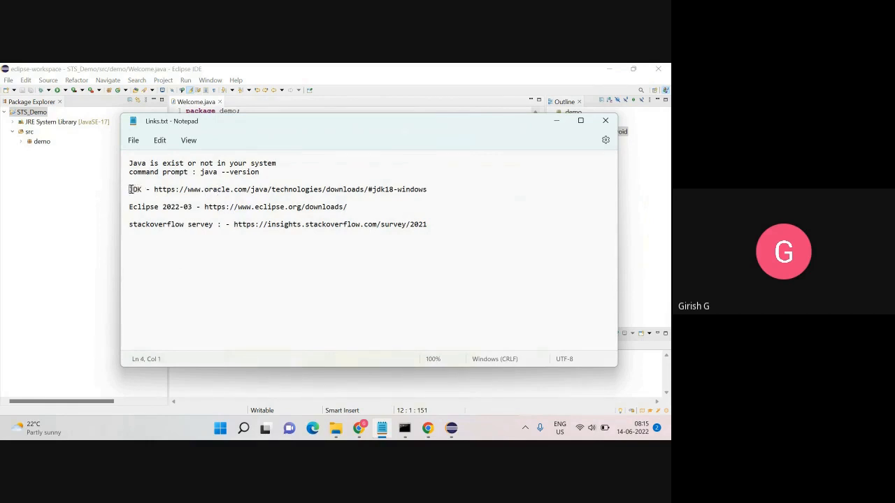
left_click_drag(129, 189, 432, 193)
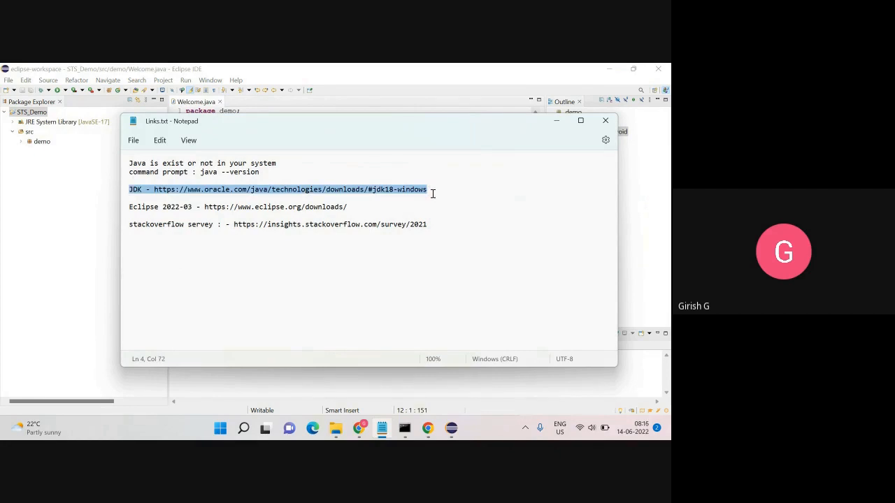
key("Down")
key("Down")
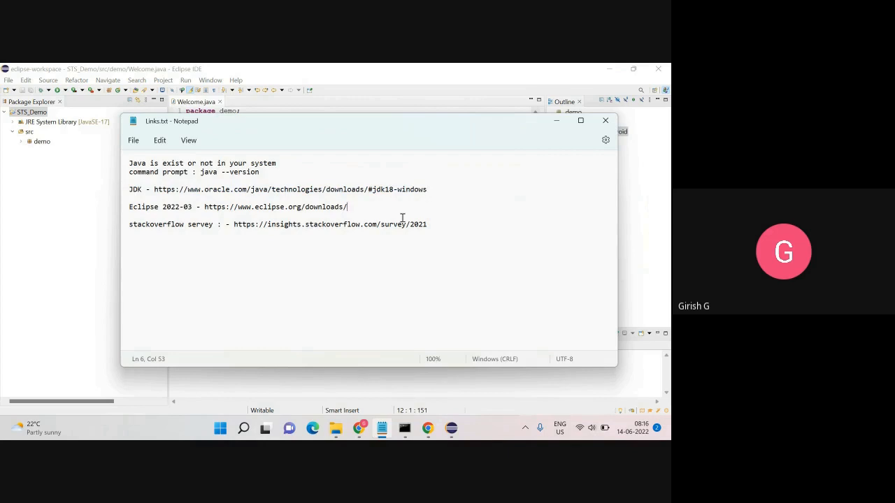
left_click_drag(348, 207, 120, 205)
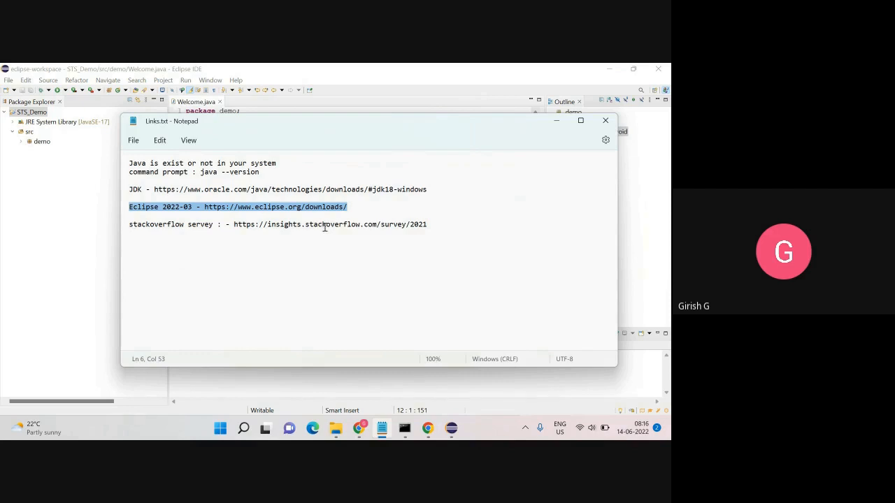
mouse_move(296, 121)
left_mouse_down()
mouse_move(444, 72)
mouse_move(295, 111)
left_mouse_up()
mouse_move(404, 428)
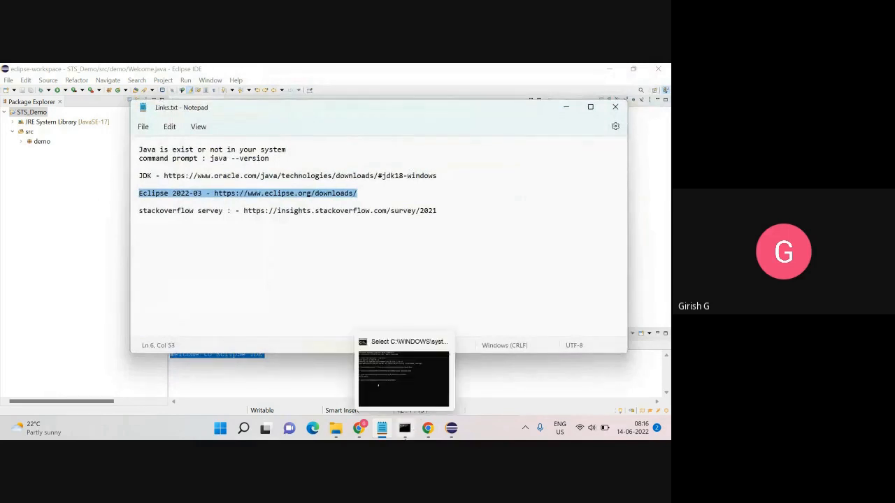
left_click(359, 436)
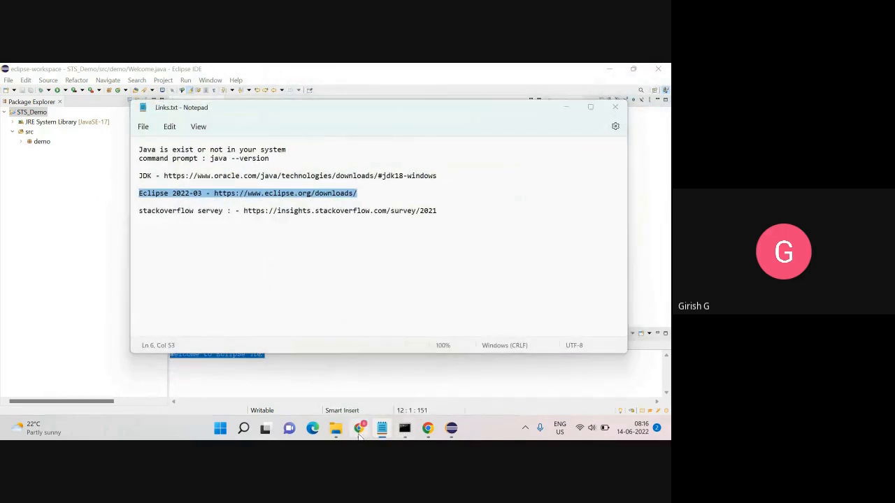
left_click(311, 76)
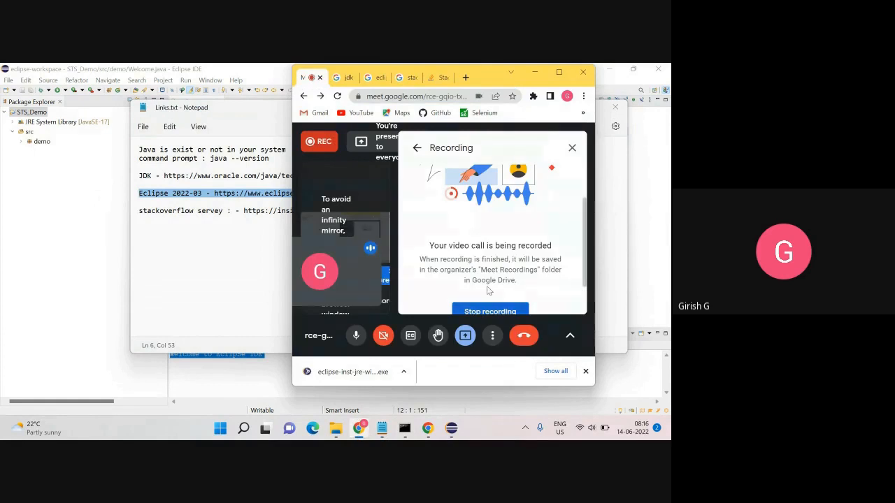
scroll(491, 279, "down", 1)
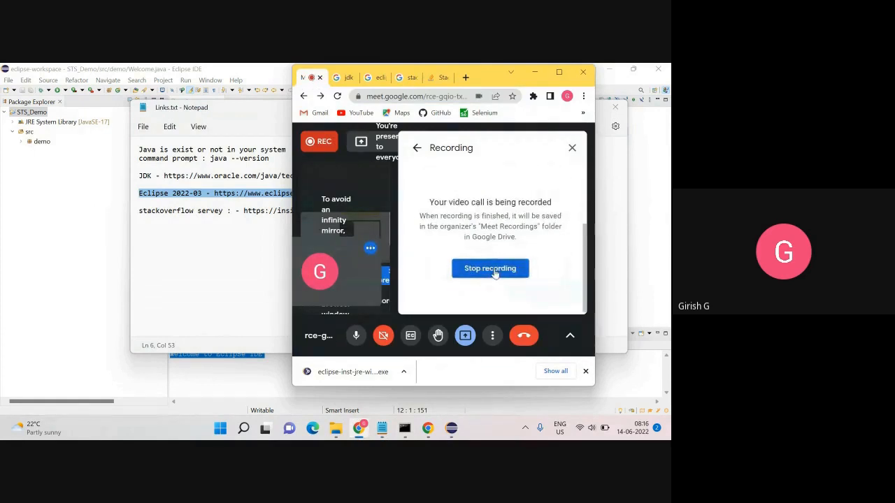